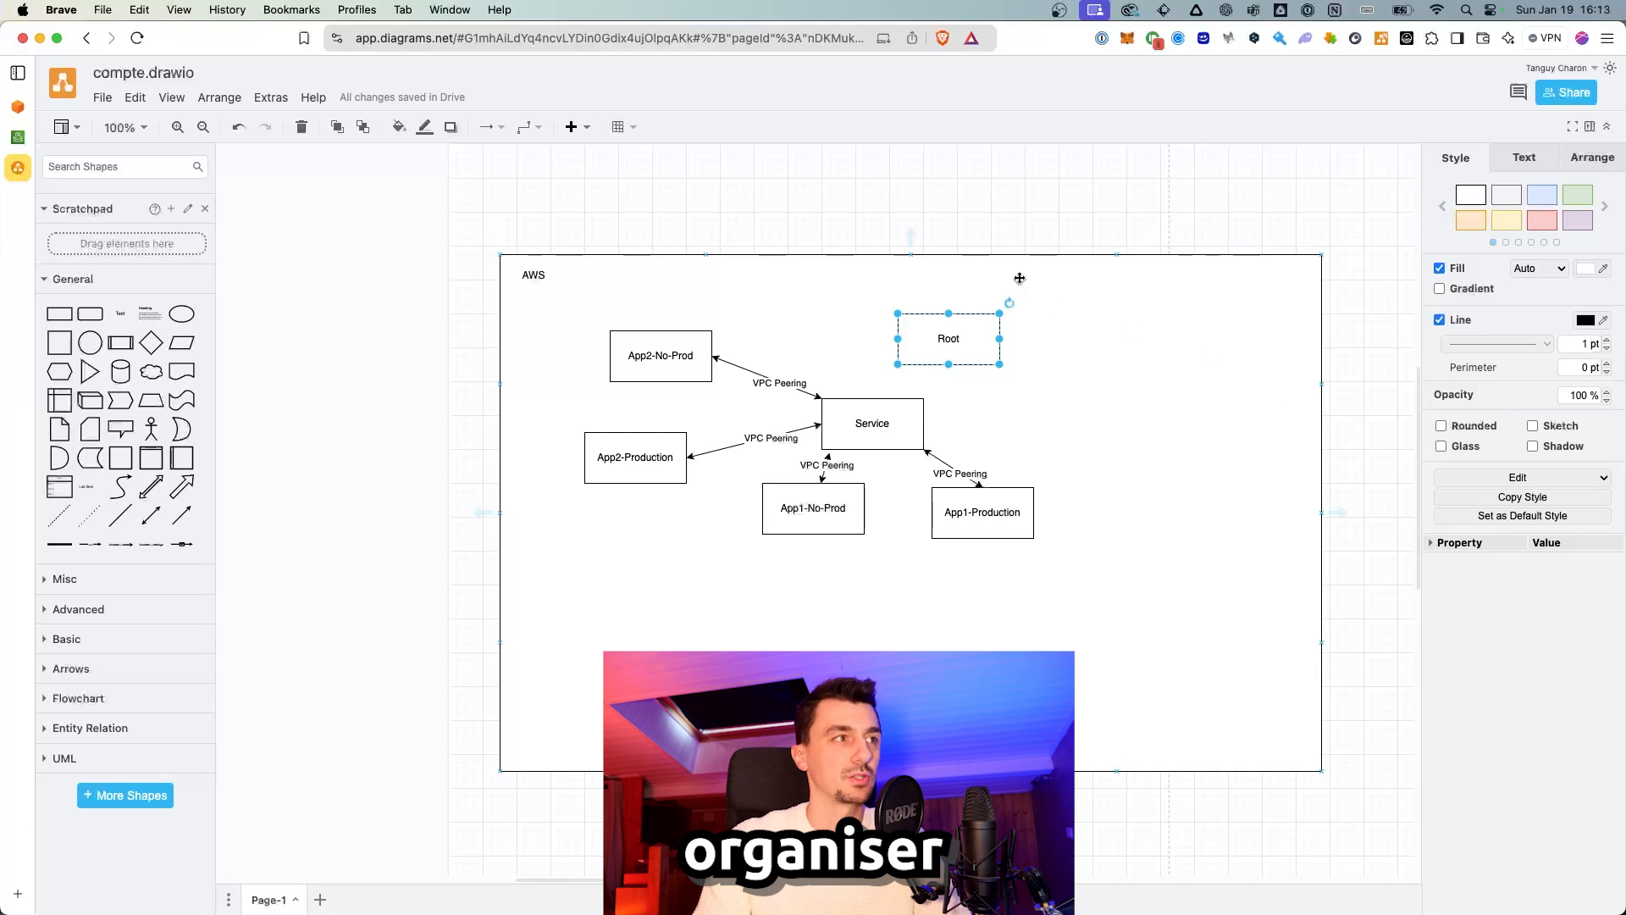
Step: Rename the AWS container label to 'AWS - Entreprise organisation', then select the Root and Service account boxes
{"action": "double_click", "coordinate": [546, 278]}
{"action": "key", "text": "Right"}
{"action": "type", "text": "-"}
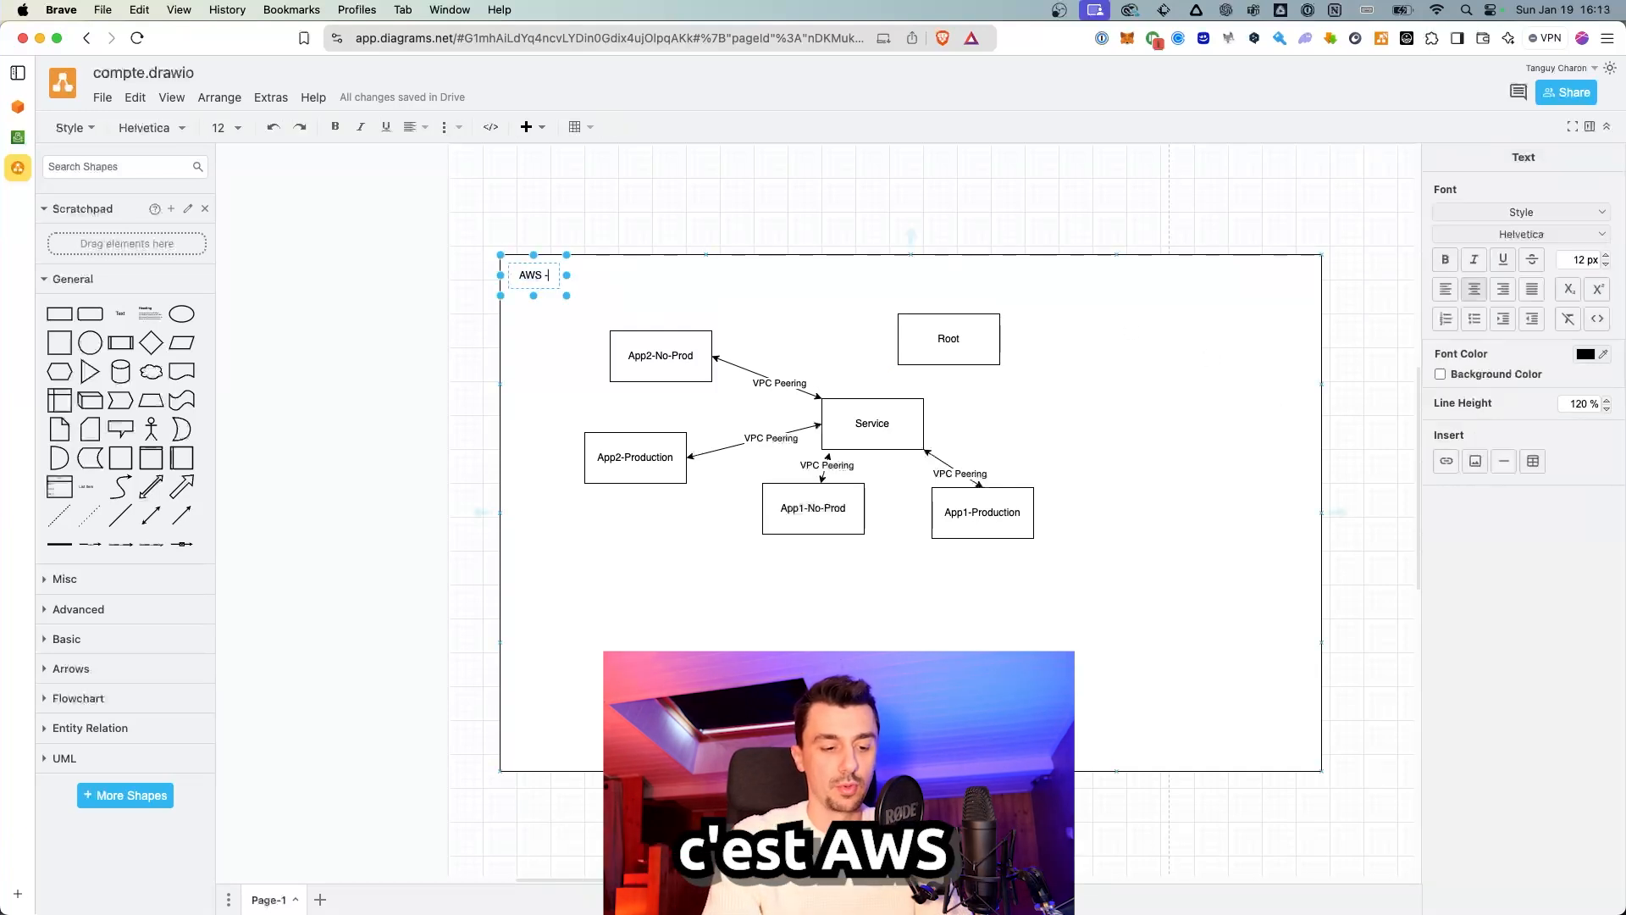
{"action": "type", "text": " Entreprise org"}
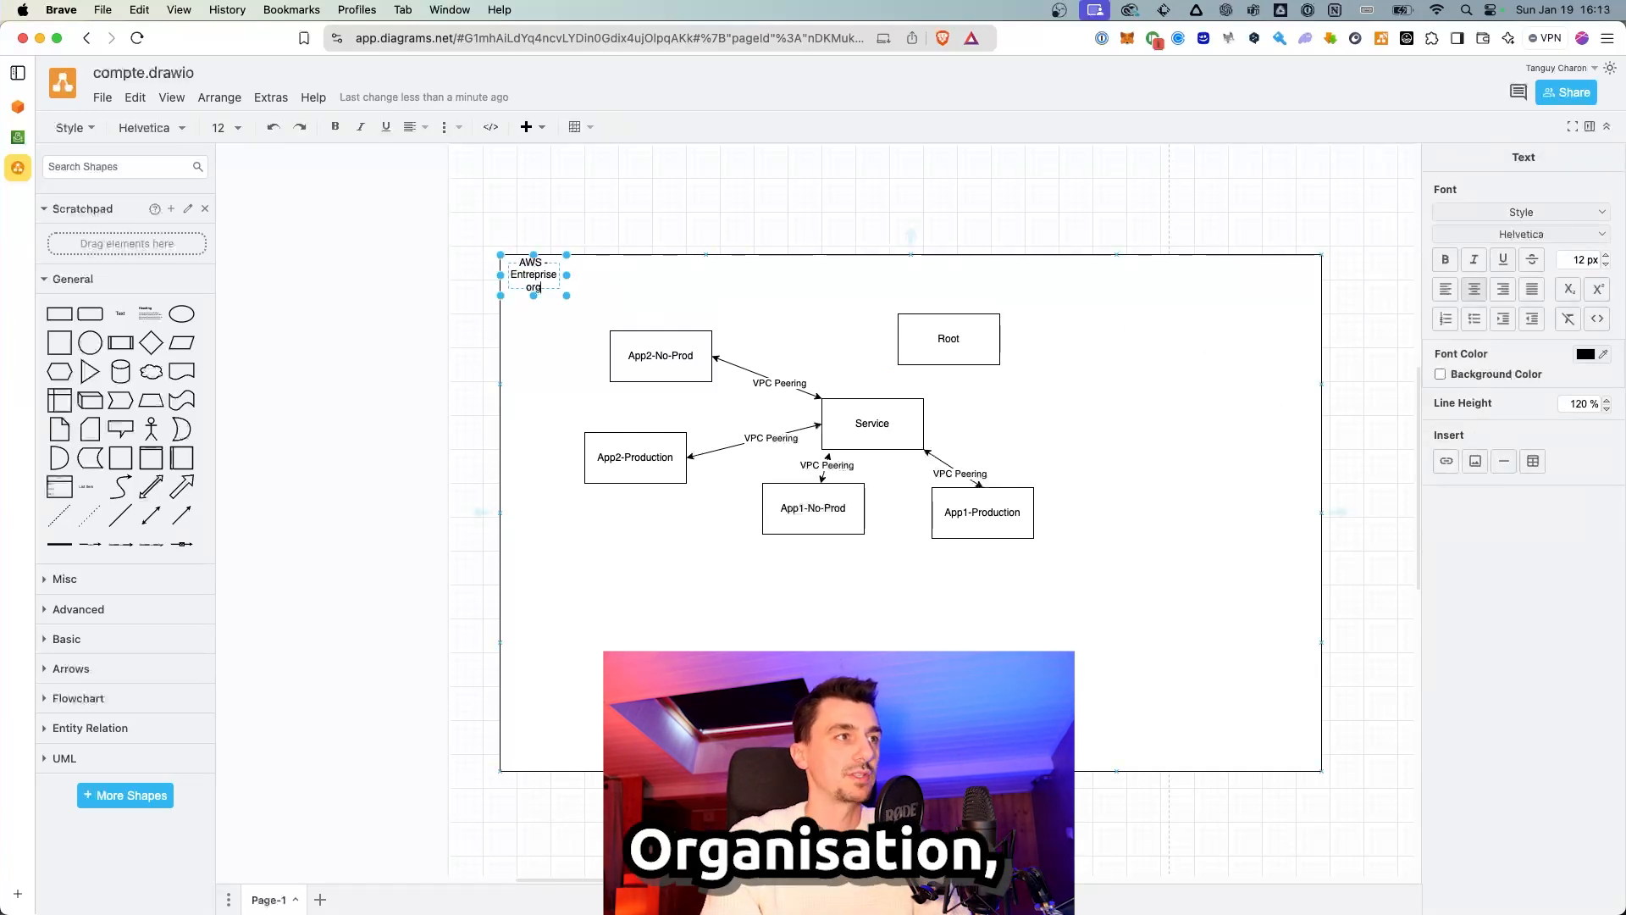
{"action": "type", "text": "anisation"}
{"action": "left_click", "coordinate": [776, 351]}
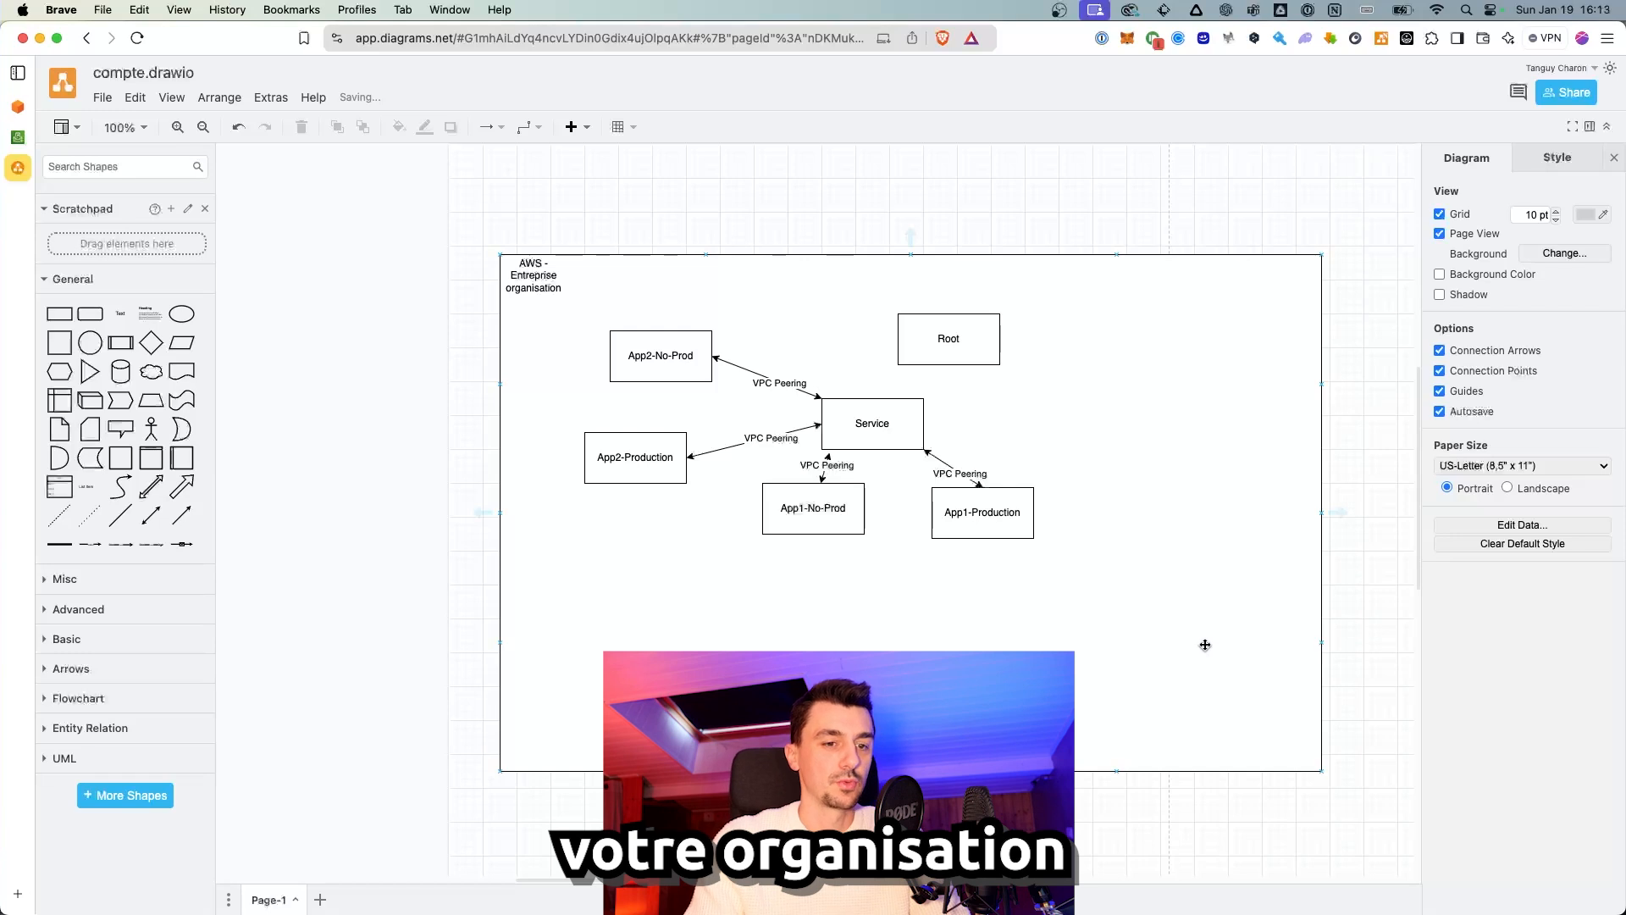
{"action": "left_click", "coordinate": [920, 336]}
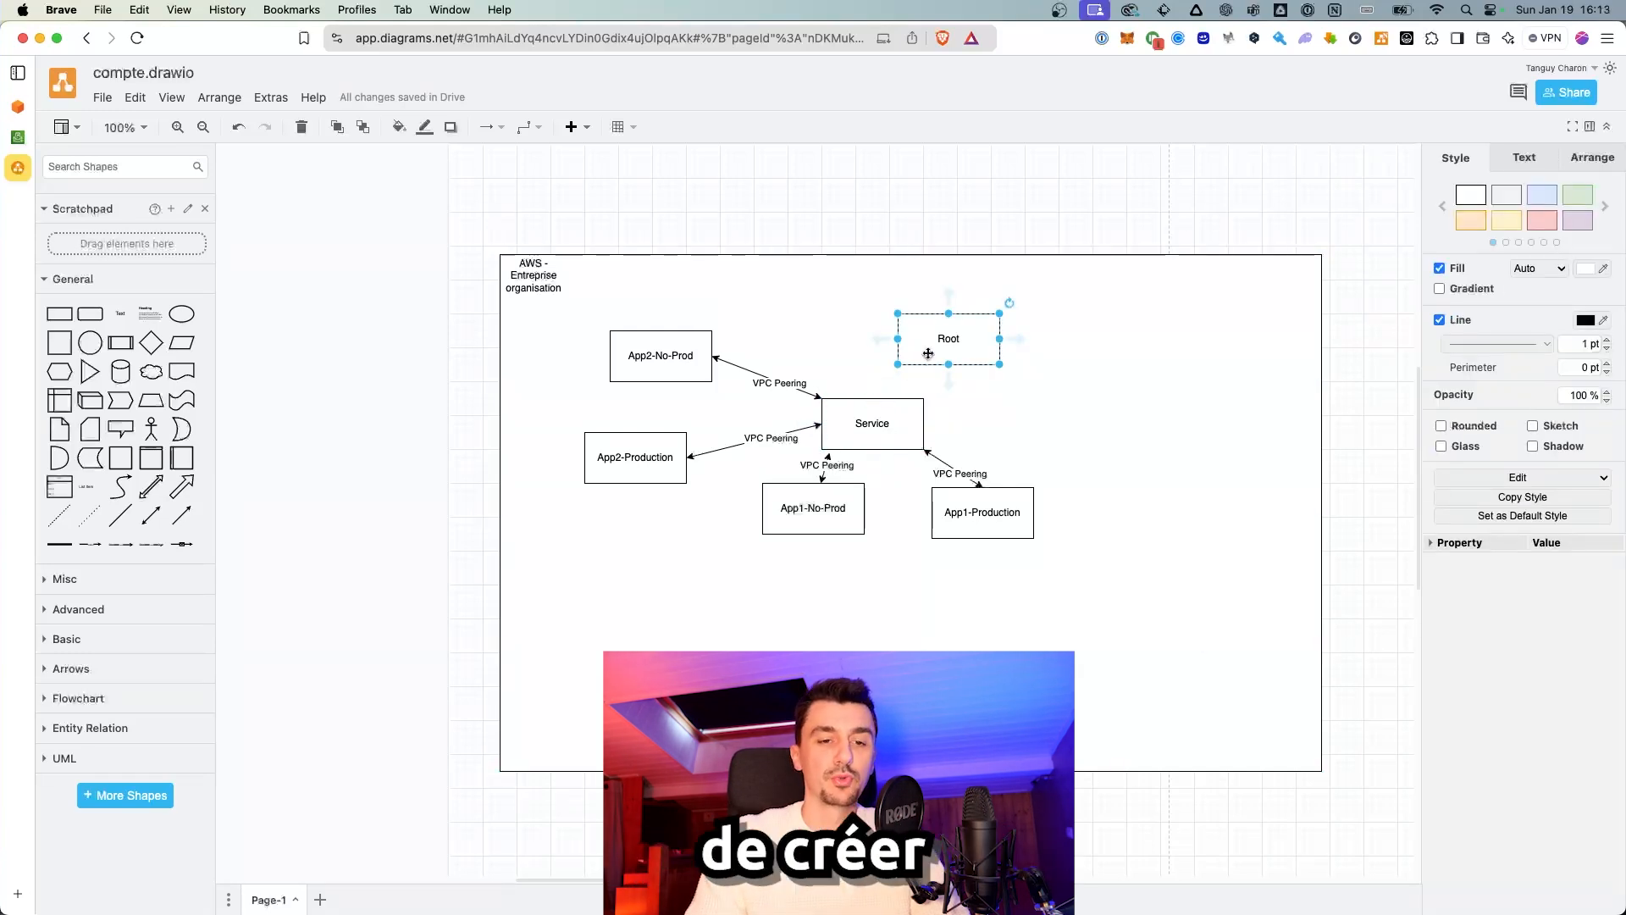
{"action": "left_click", "coordinate": [906, 421]}
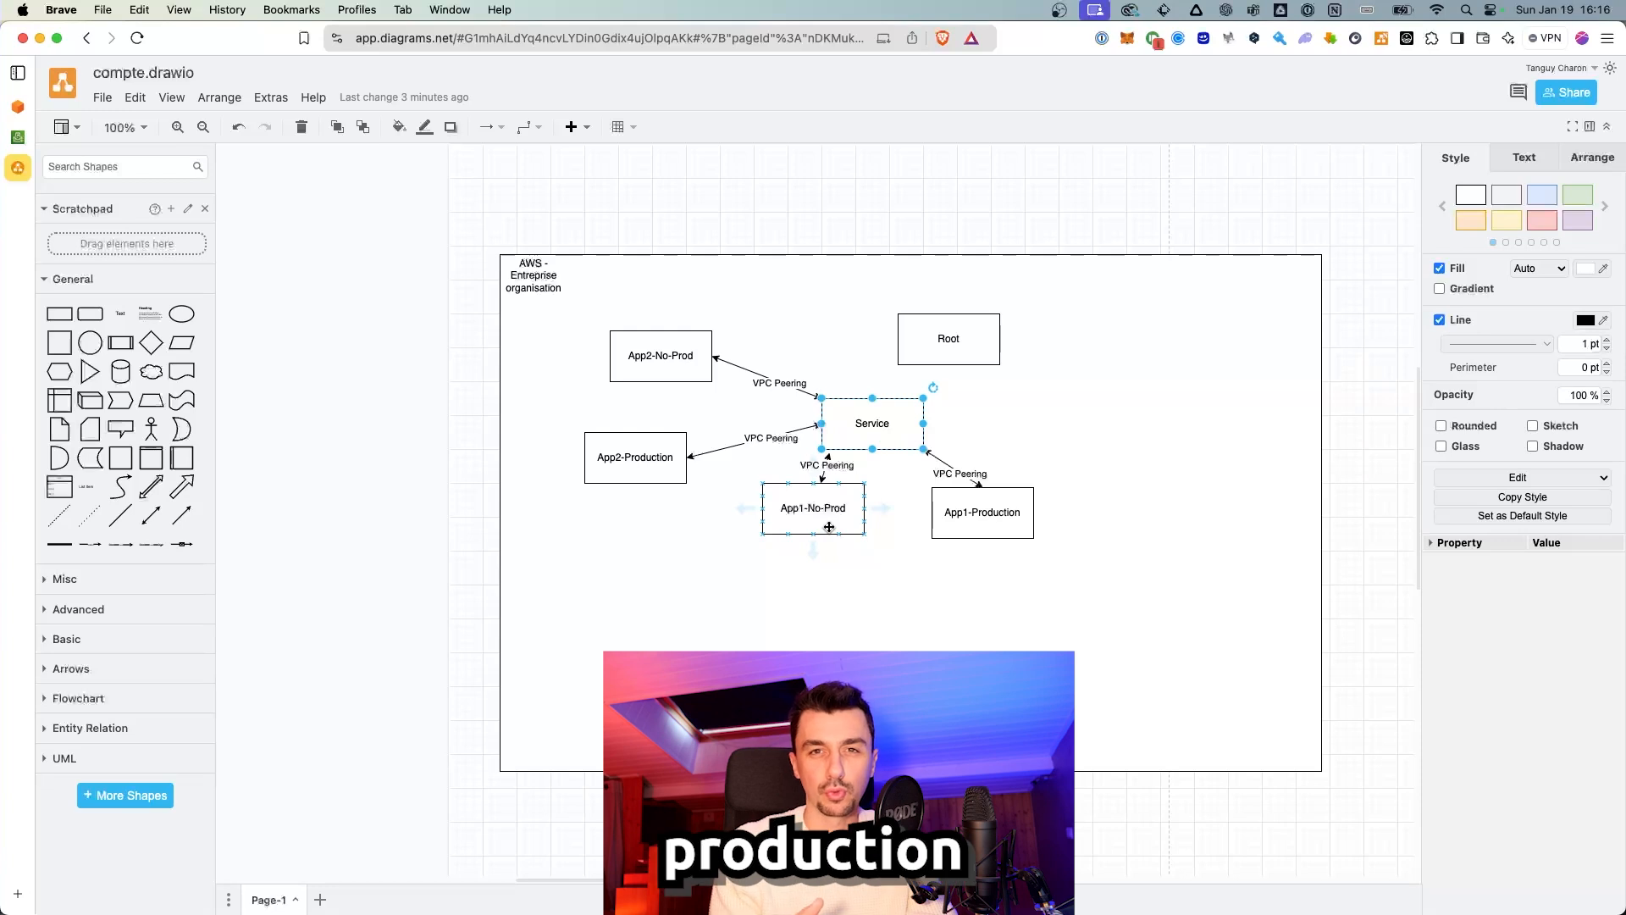
{"action": "left_click", "coordinate": [824, 457]}
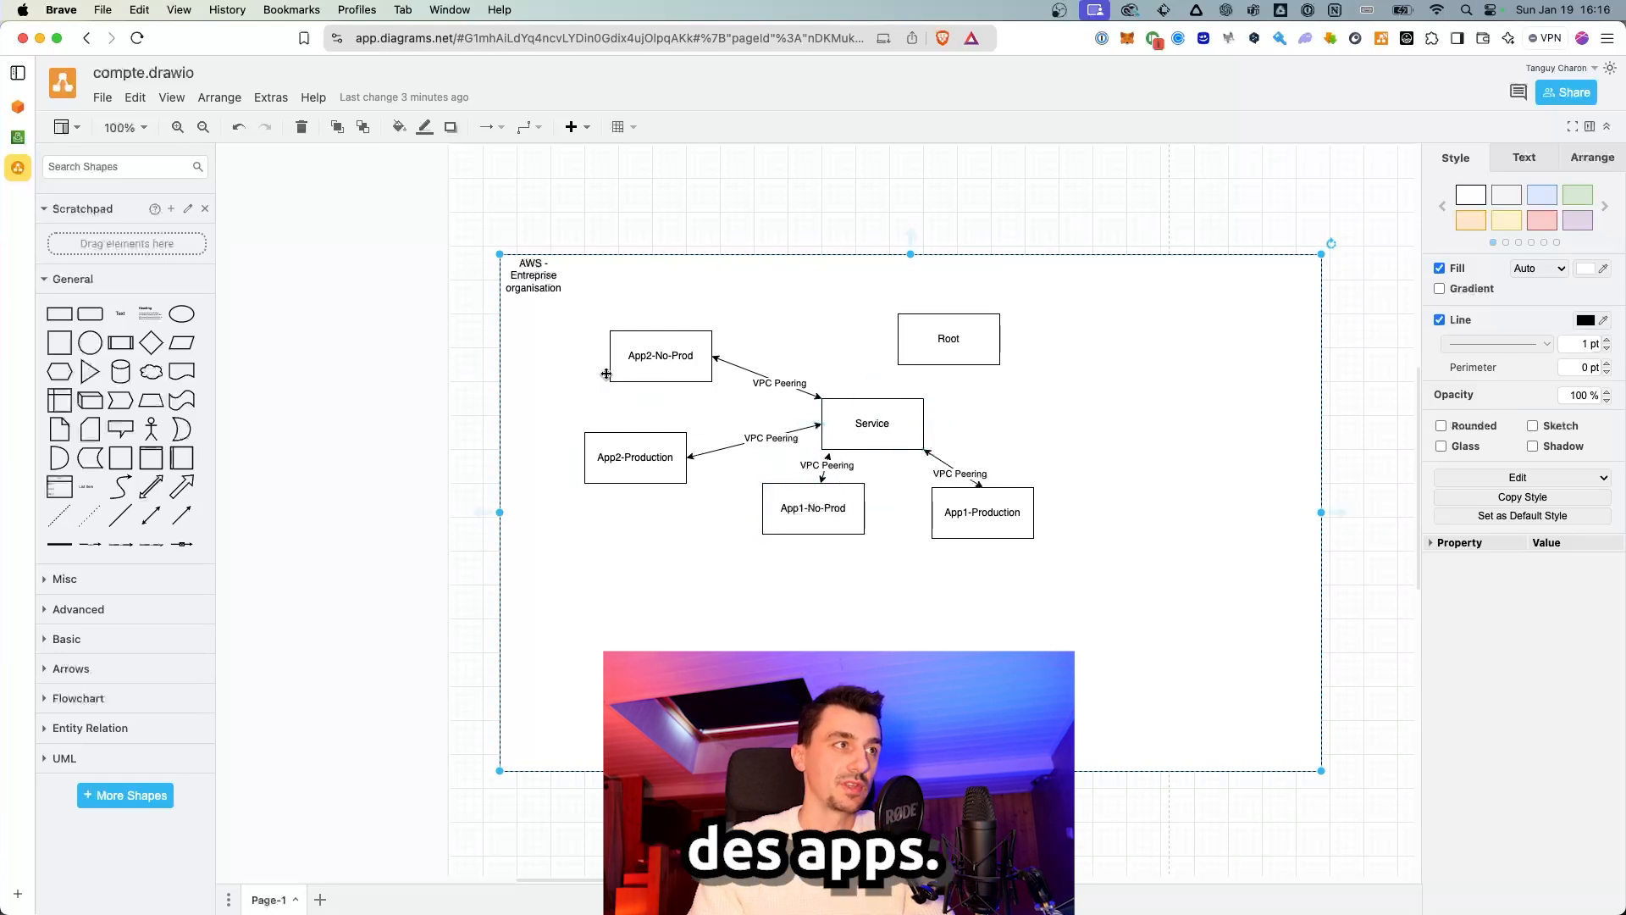
Step: Add a DEV actor joined to Service by a two-way VPN connector
{"action": "left_click_drag", "start_coordinate": [151, 429], "coordinate": [1037, 411]}
{"action": "double_click", "coordinate": [1048, 445]}
{"action": "type", "text": "DEV"}
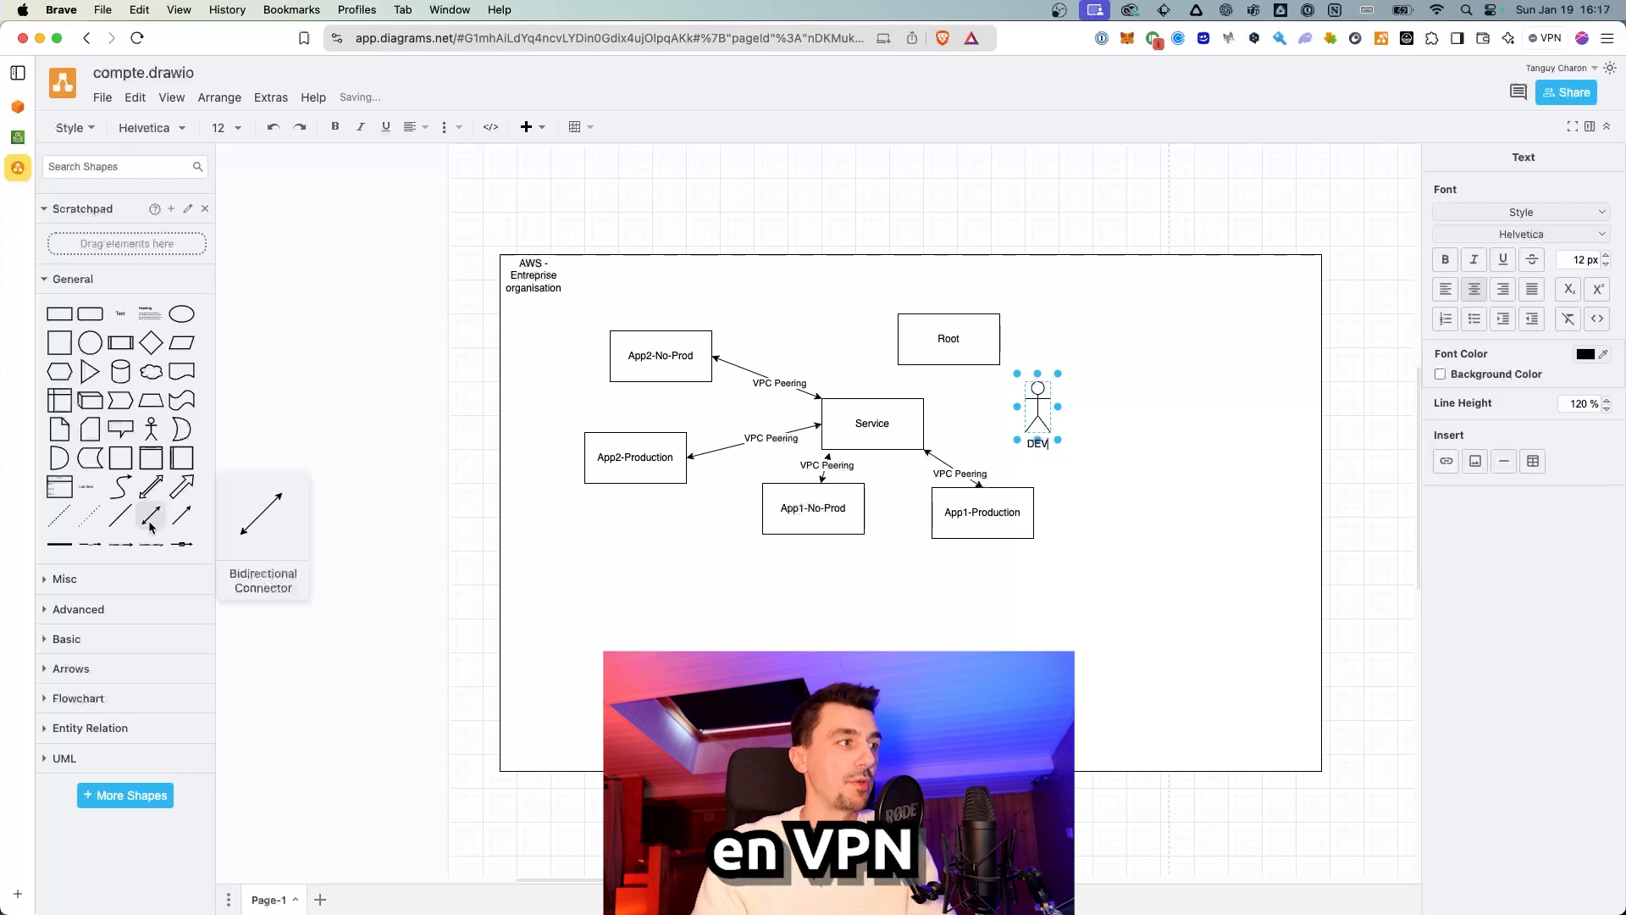
{"action": "left_click", "coordinate": [151, 516]}
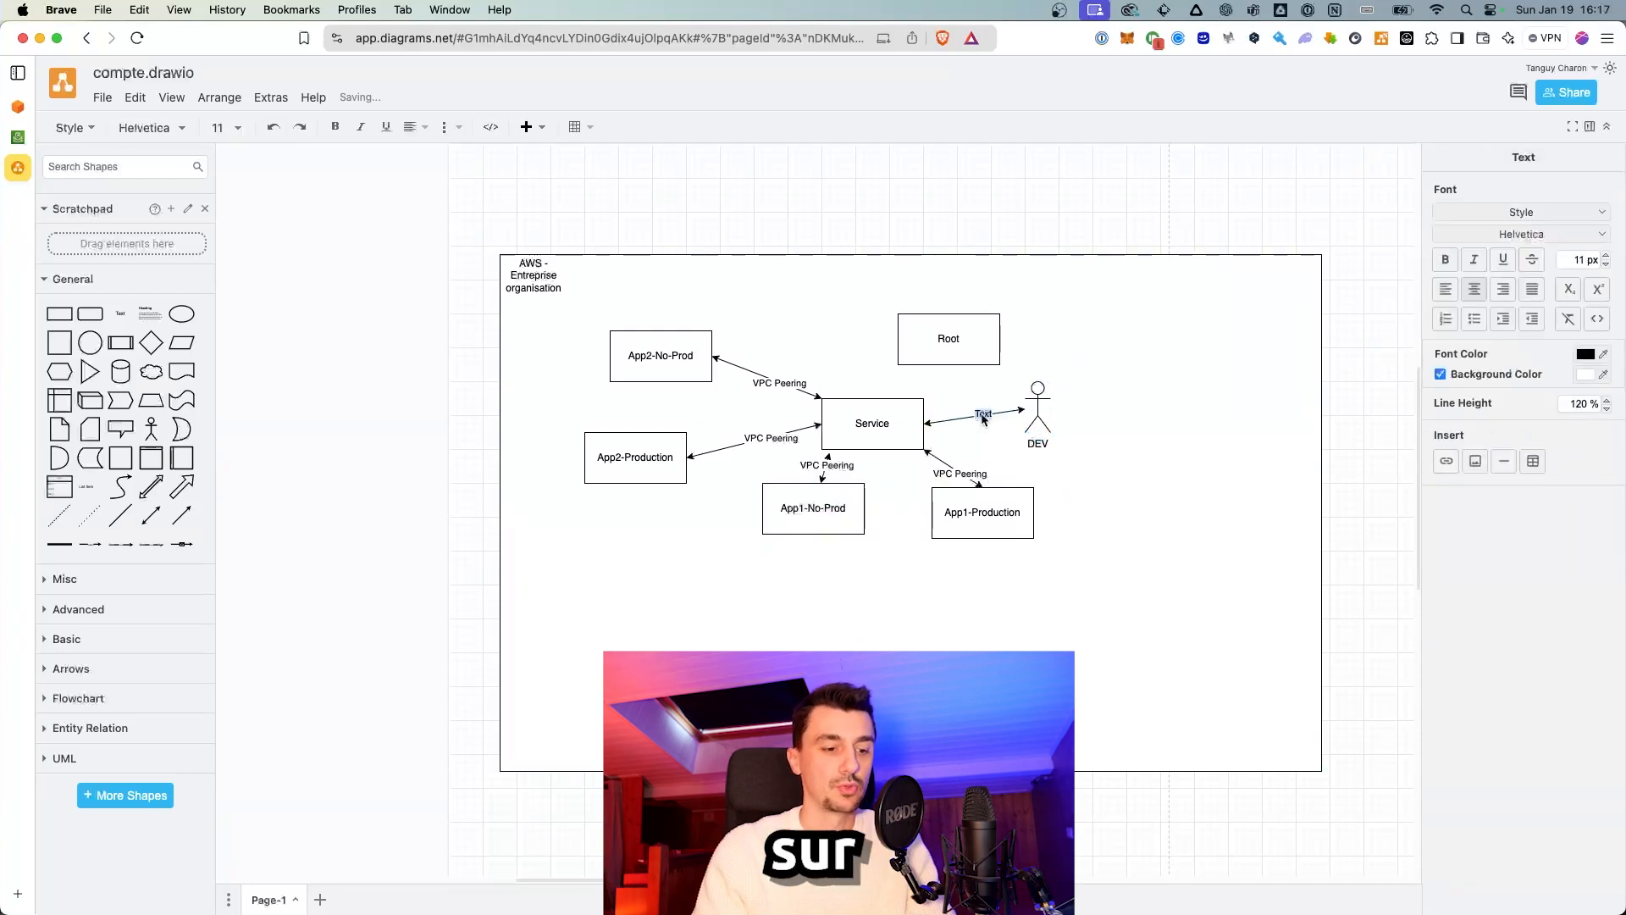
{"action": "left_click", "coordinate": [1310, 401]}
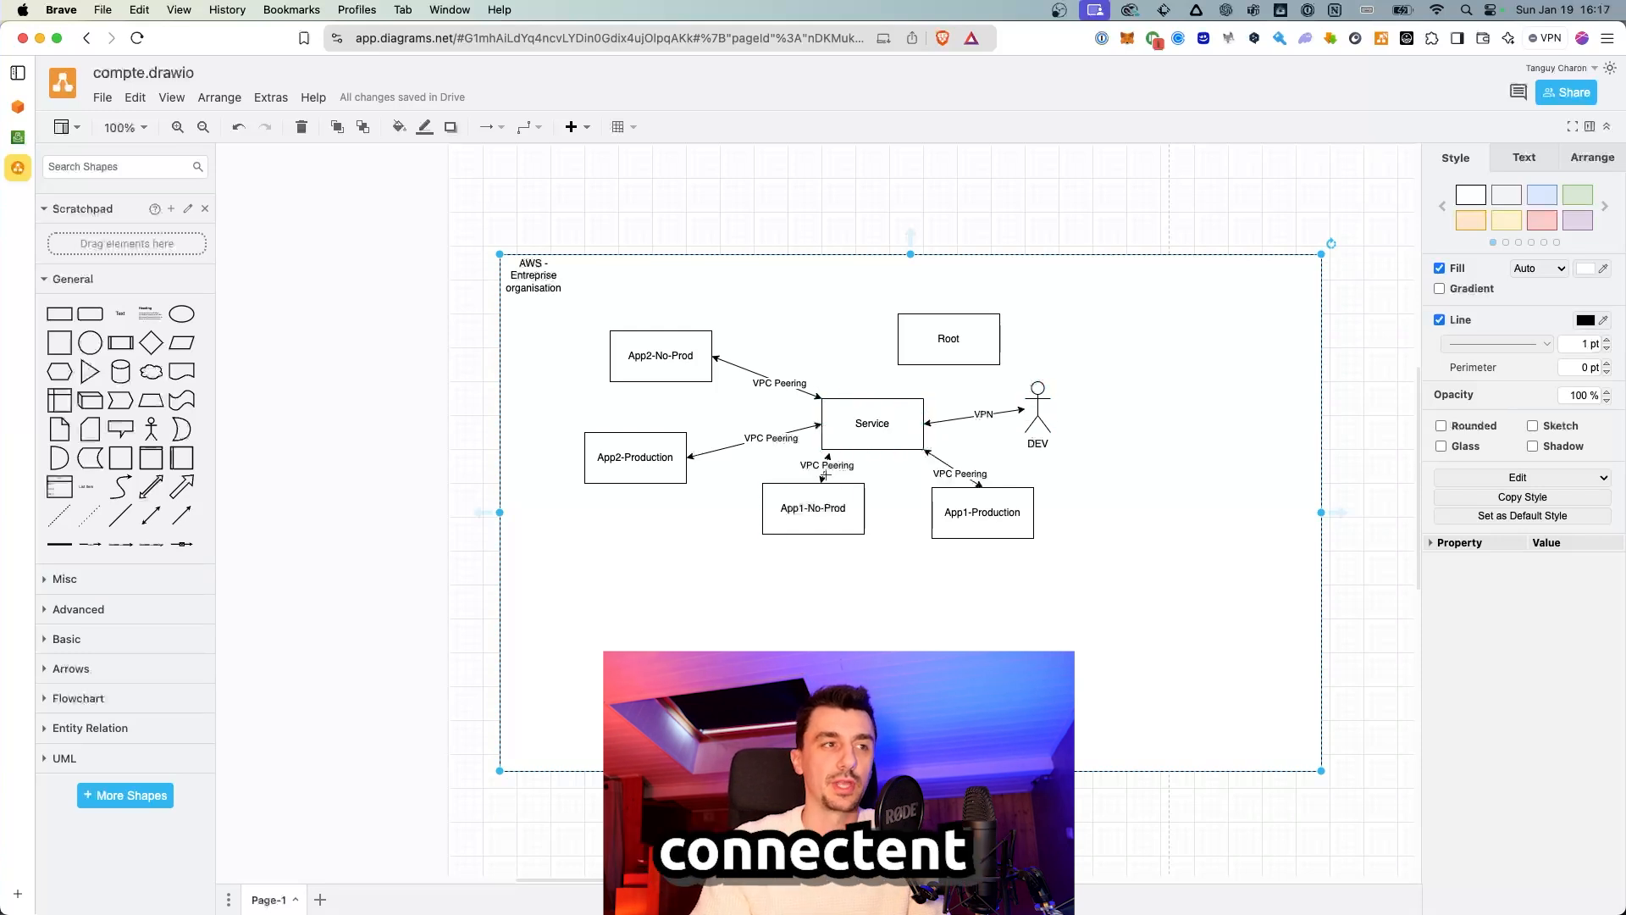
Step: Inspect the App1-No-Prod, App2-Production and App1-Production boxes, then switch to the AWS access portal
{"action": "left_click", "coordinate": [808, 534]}
{"action": "key", "text": "Tab"}
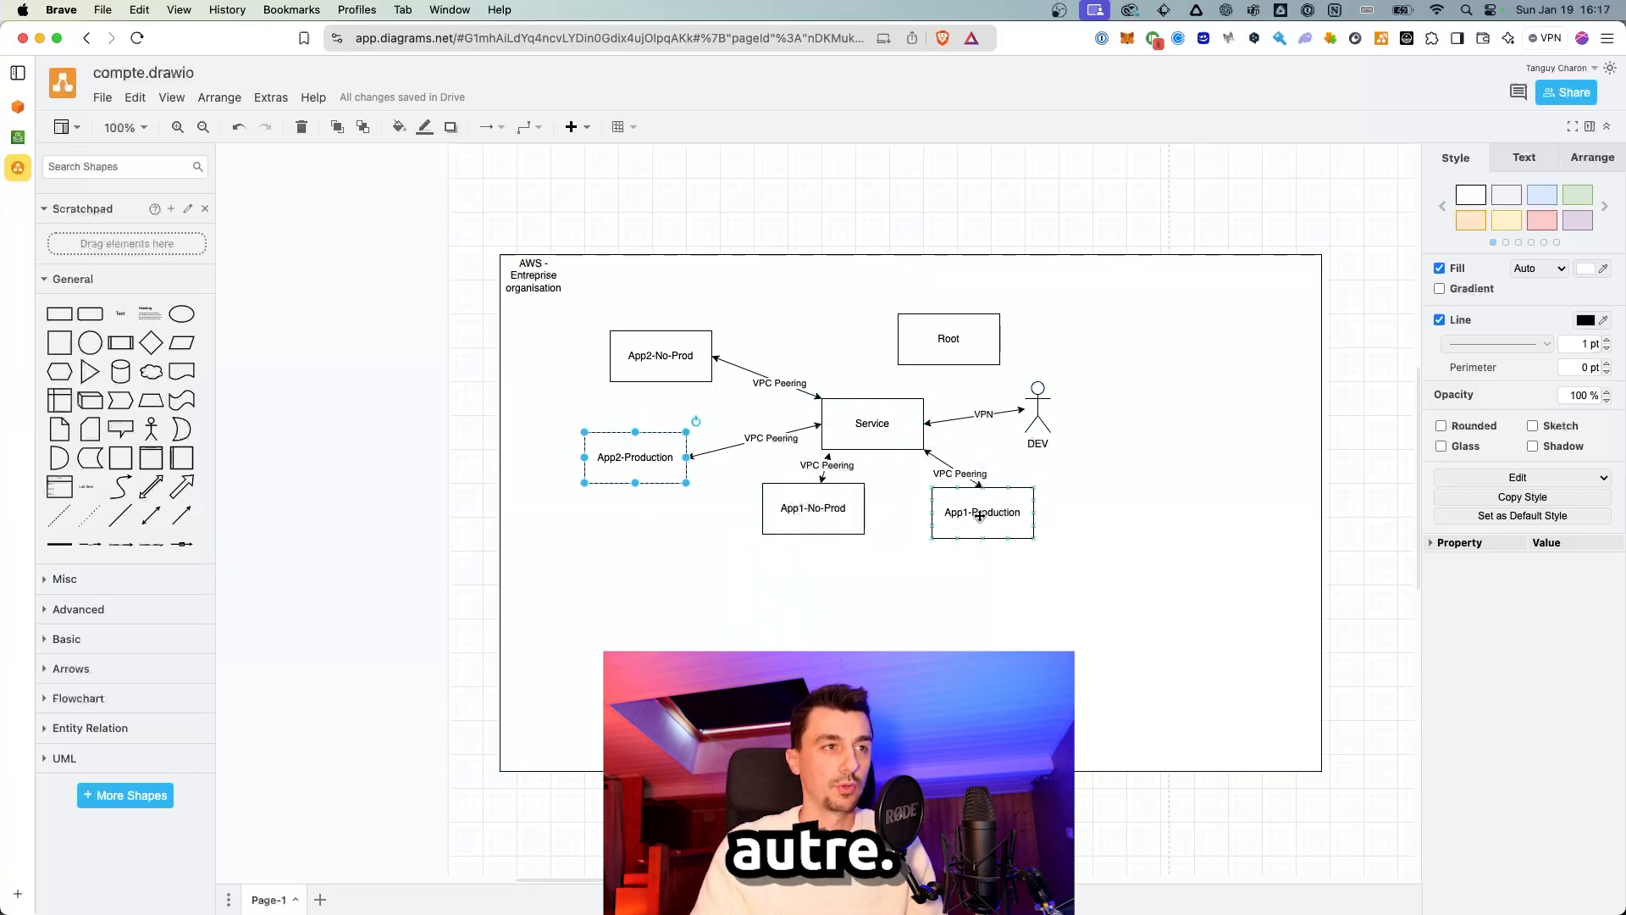
{"action": "left_click", "coordinate": [824, 524]}
{"action": "left_click", "coordinate": [1003, 532]}
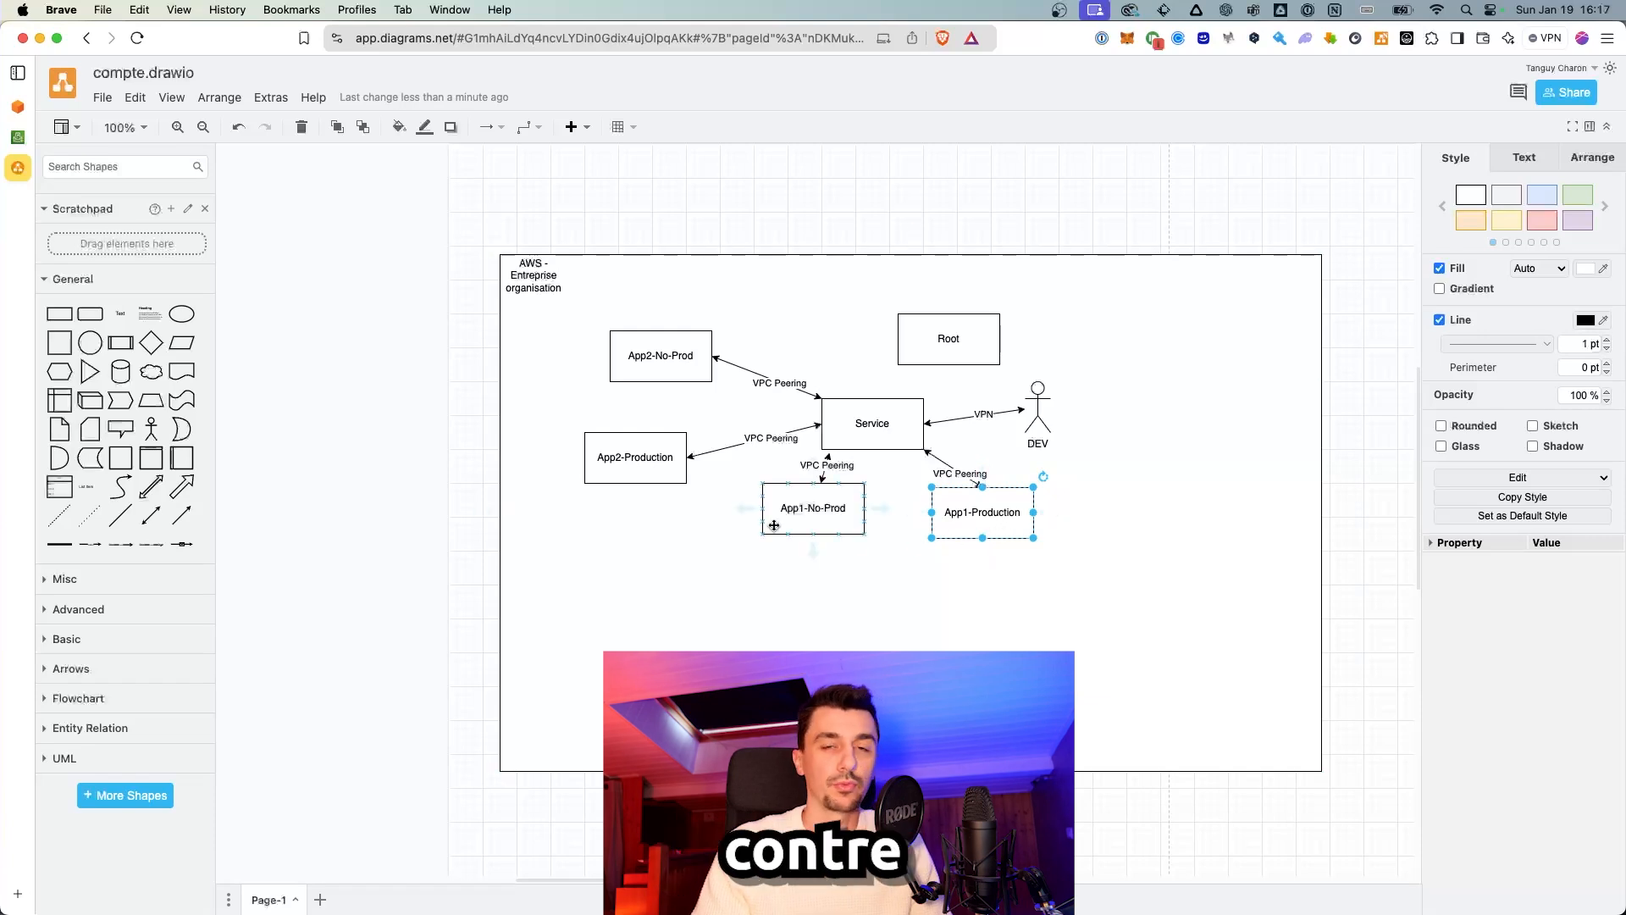
{"action": "left_click", "coordinate": [847, 530]}
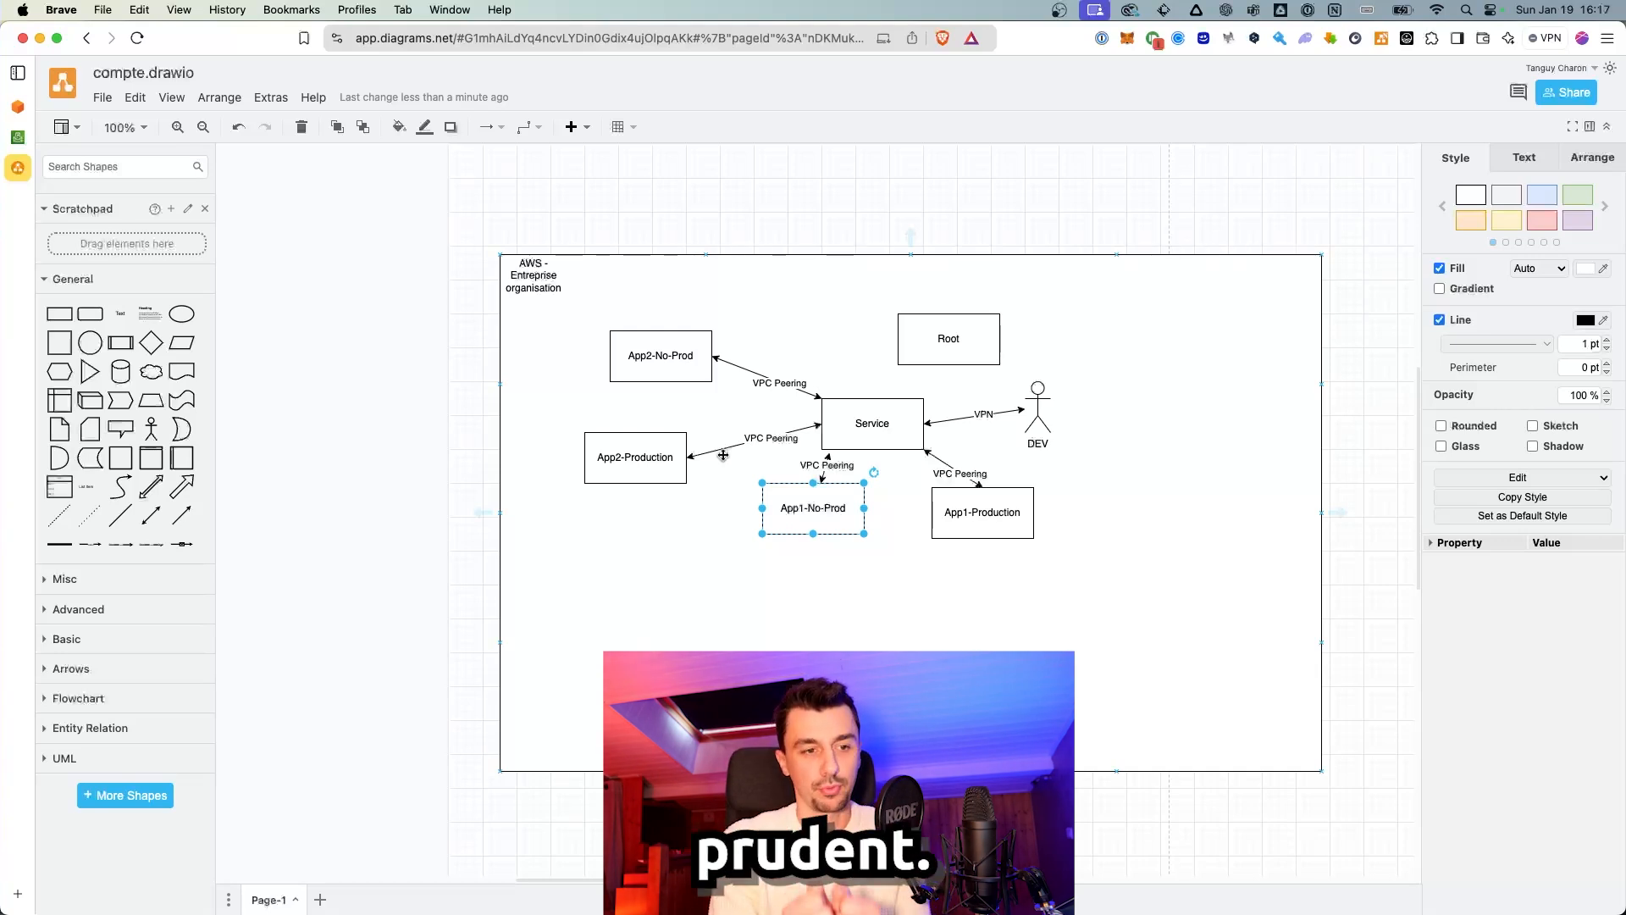
{"action": "left_click", "coordinate": [24, 104]}
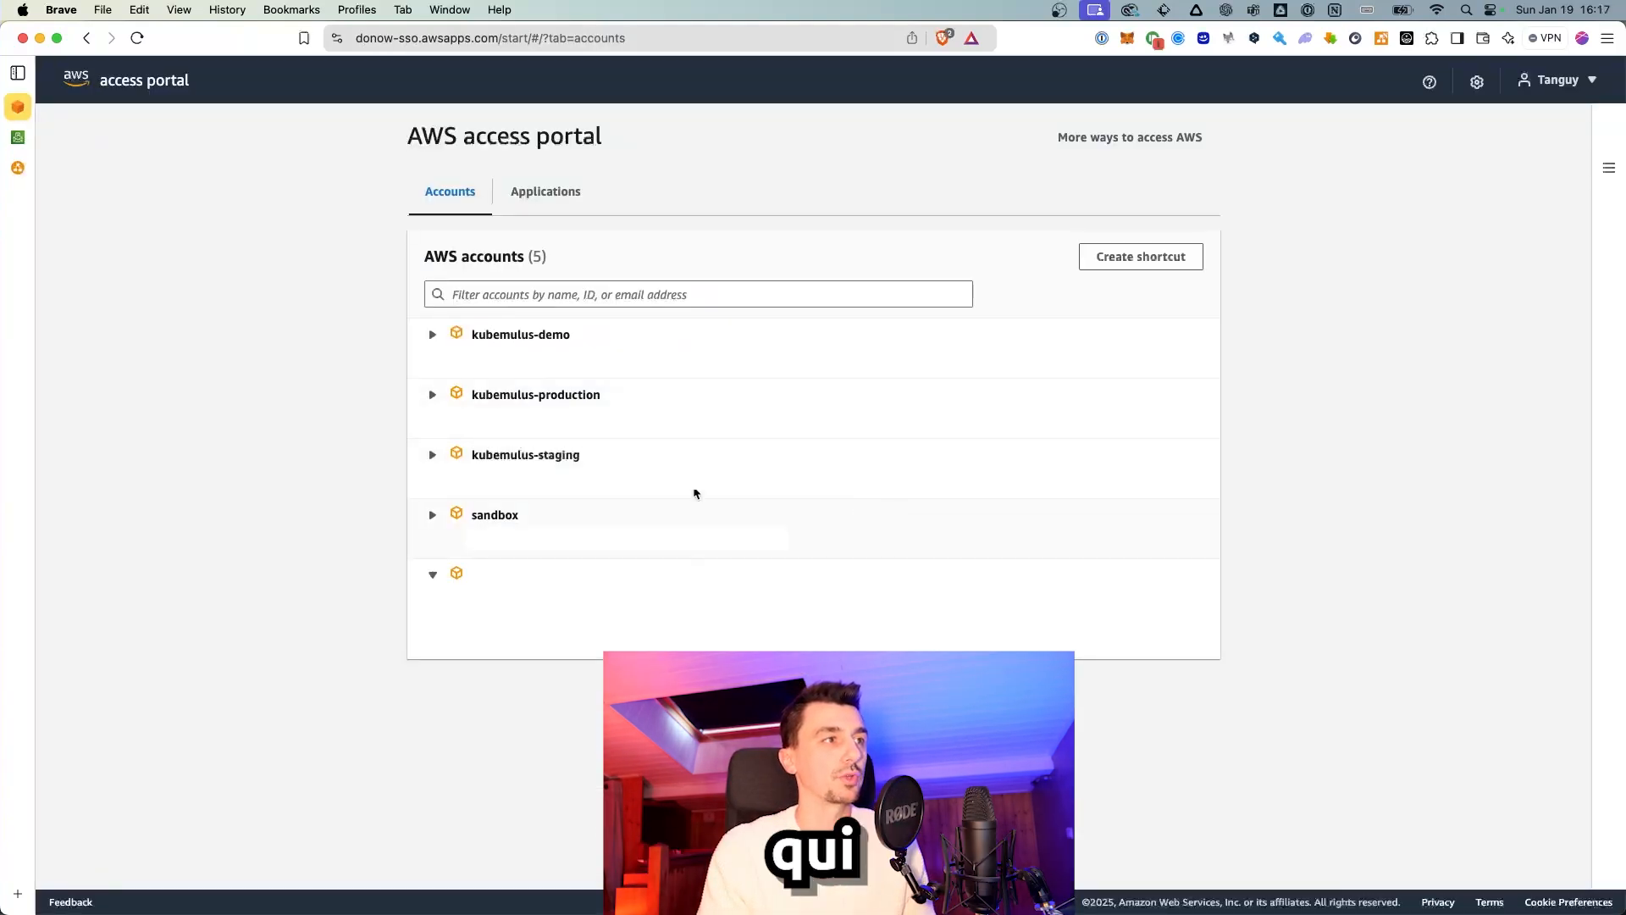
Step: Highlight the sandbox account name in the AWS access portal account list
{"action": "double_click", "coordinate": [491, 516]}
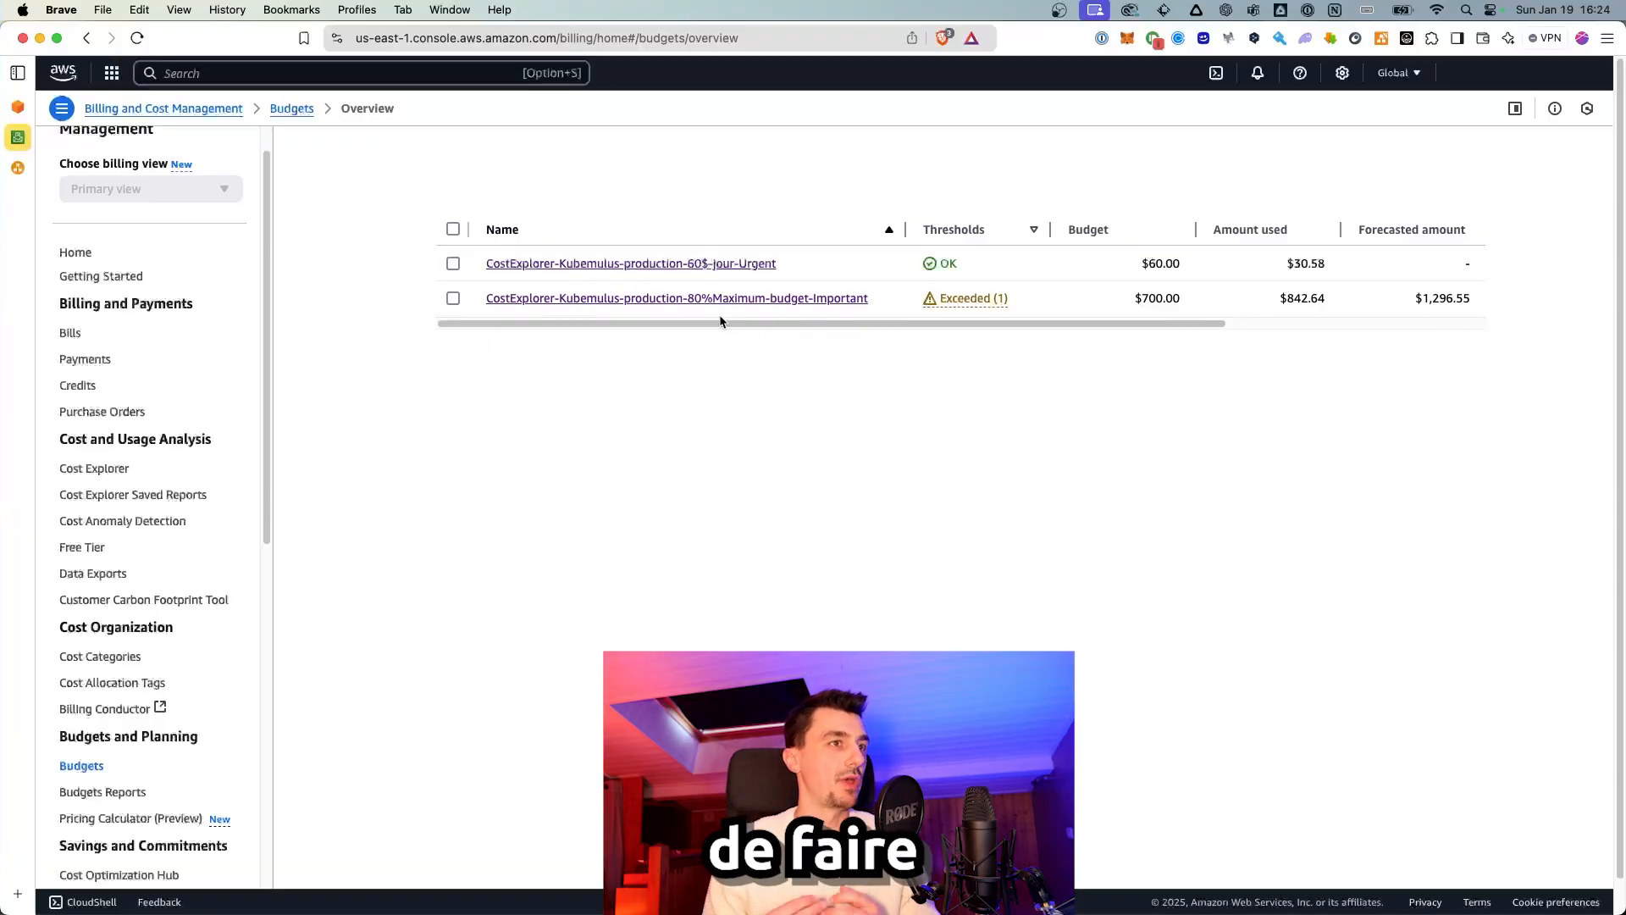
Step: Review the exceeded budget's 700.00 amount and $842.64 used in the budgets table
{"action": "scroll", "coordinate": [720, 321], "scroll_direction": "right", "scroll_amount": 1}
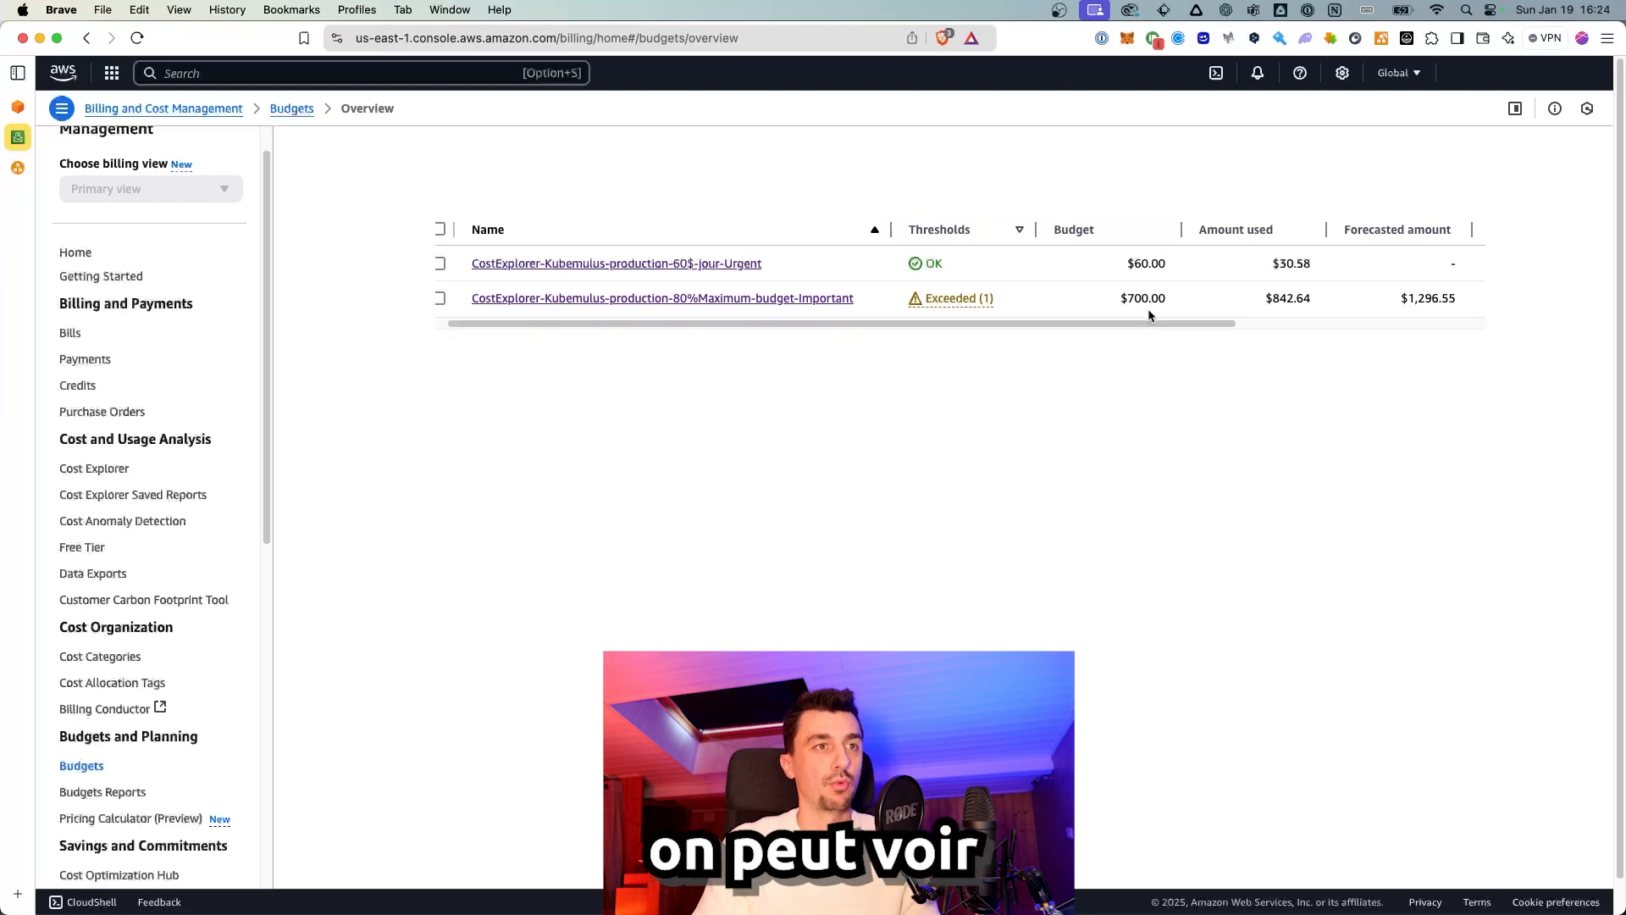
{"action": "left_click_drag", "start_coordinate": [1130, 303], "coordinate": [1167, 302]}
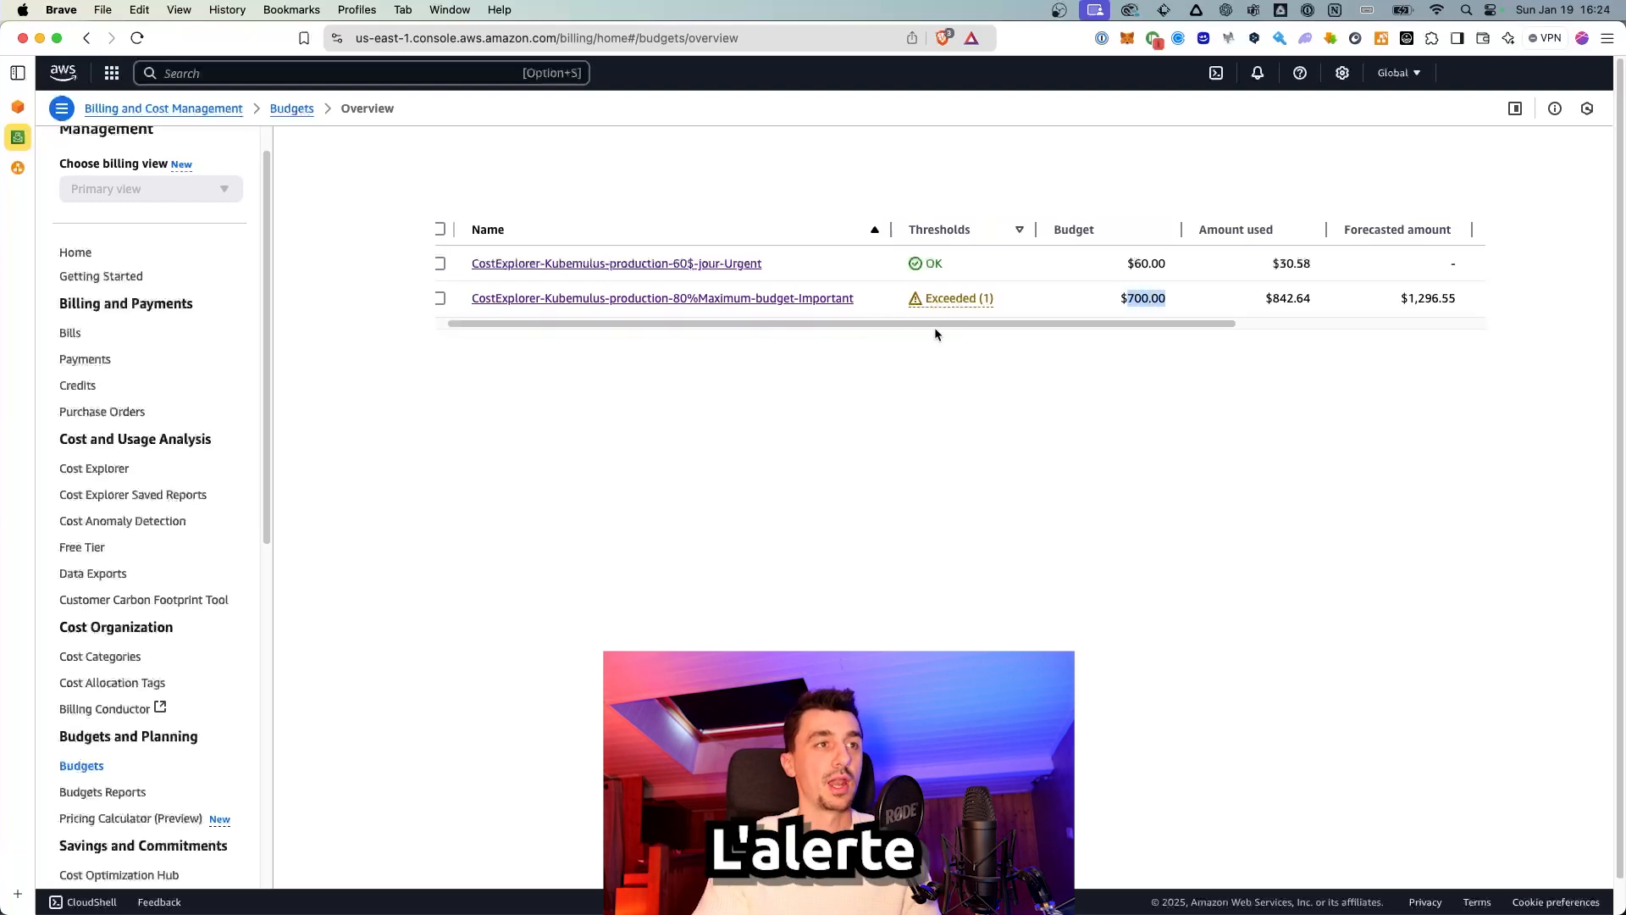
{"action": "left_click_drag", "start_coordinate": [1273, 300], "coordinate": [1313, 302]}
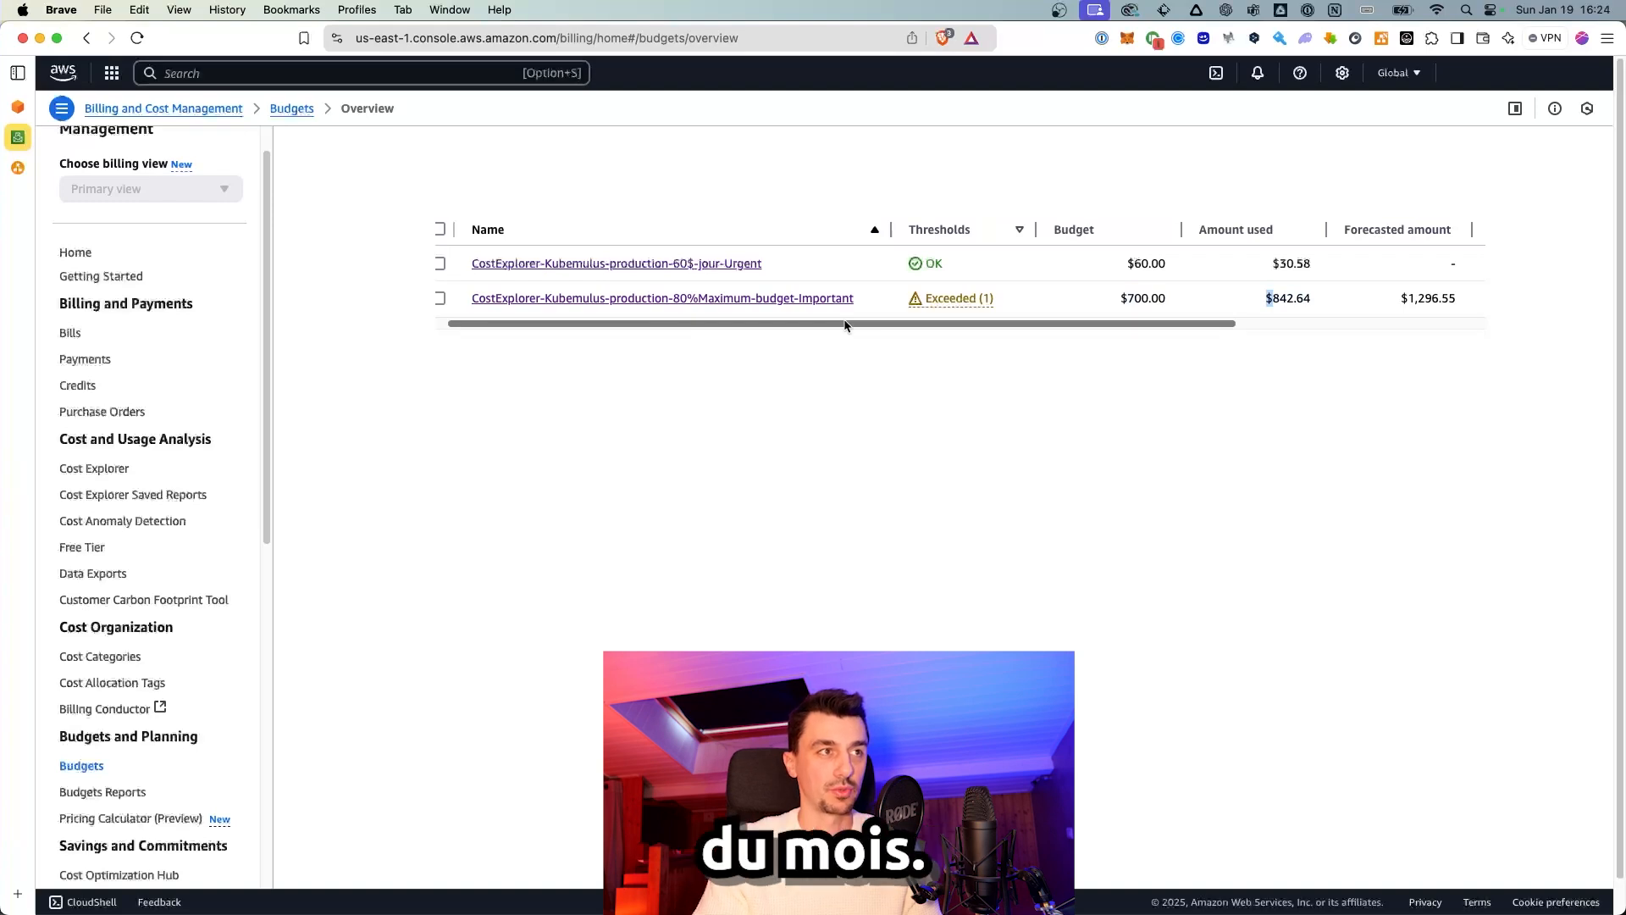
{"action": "left_click_drag", "start_coordinate": [845, 326], "coordinate": [801, 326]}
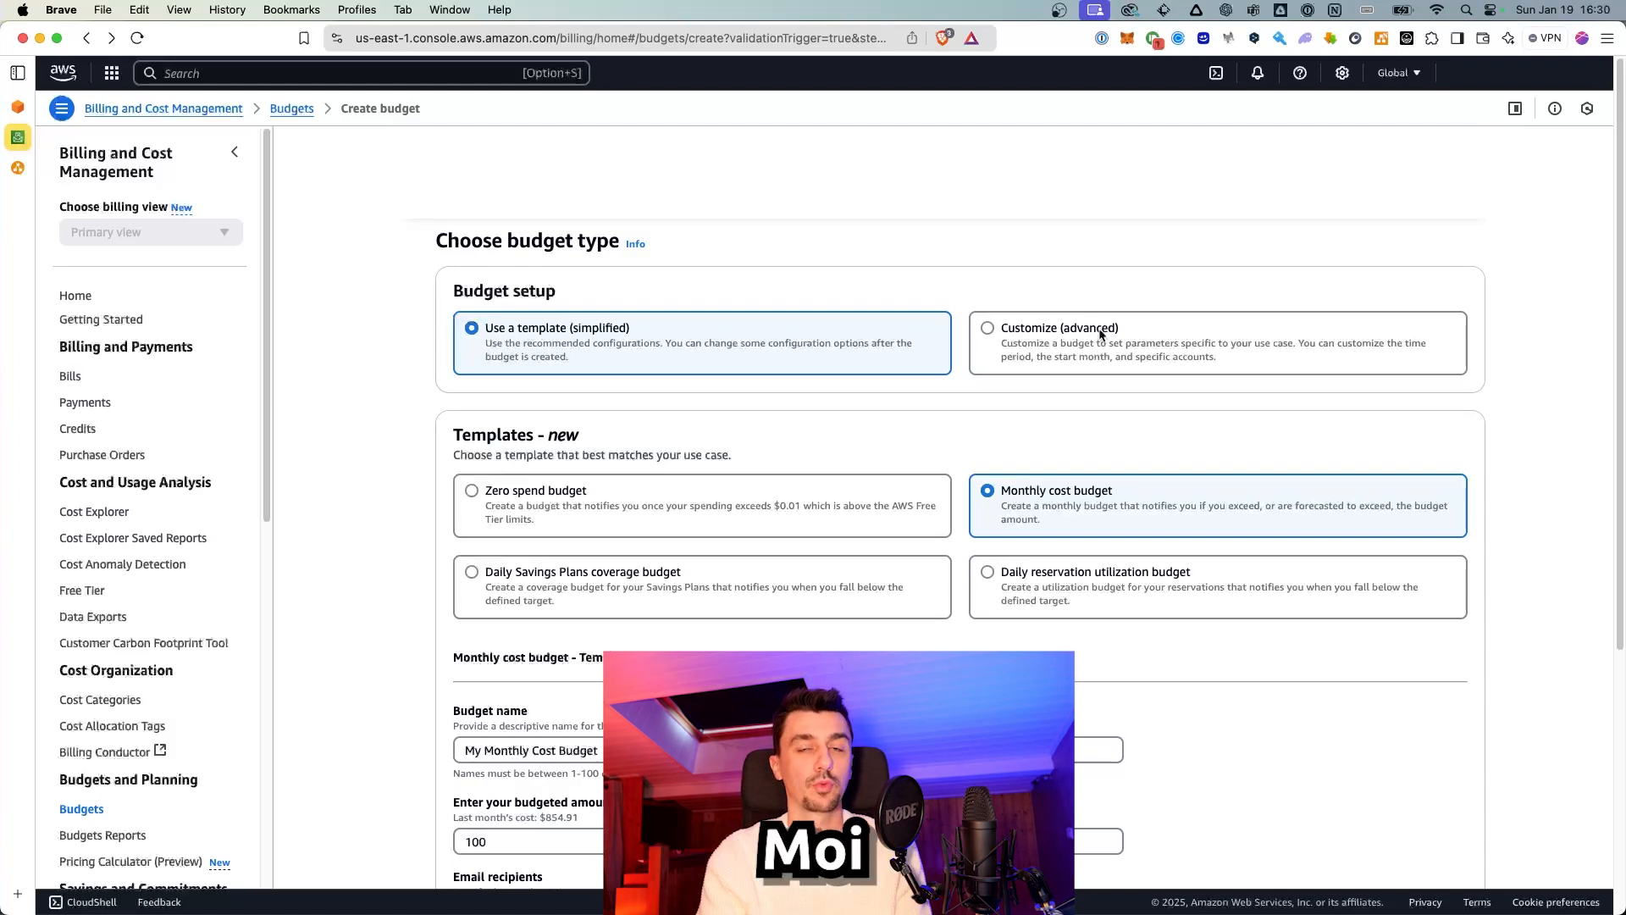
Step: Choose a custom budget and proceed to the budget details
{"action": "left_click", "coordinate": [1033, 356]}
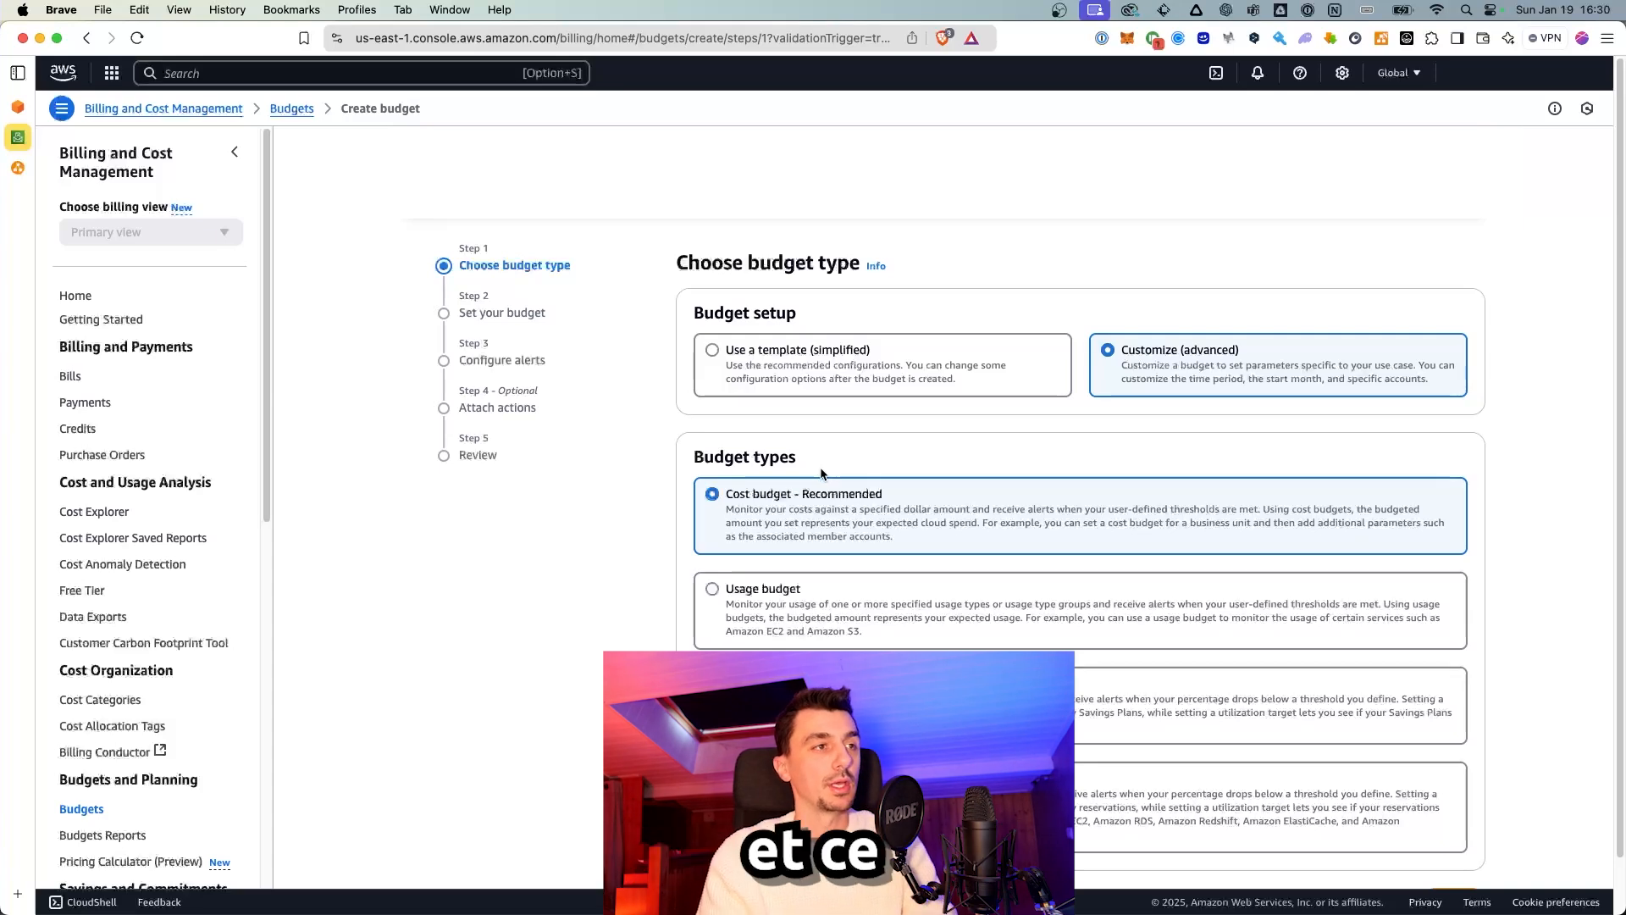
{"action": "scroll", "coordinate": [821, 474], "scroll_direction": "down", "scroll_amount": 2}
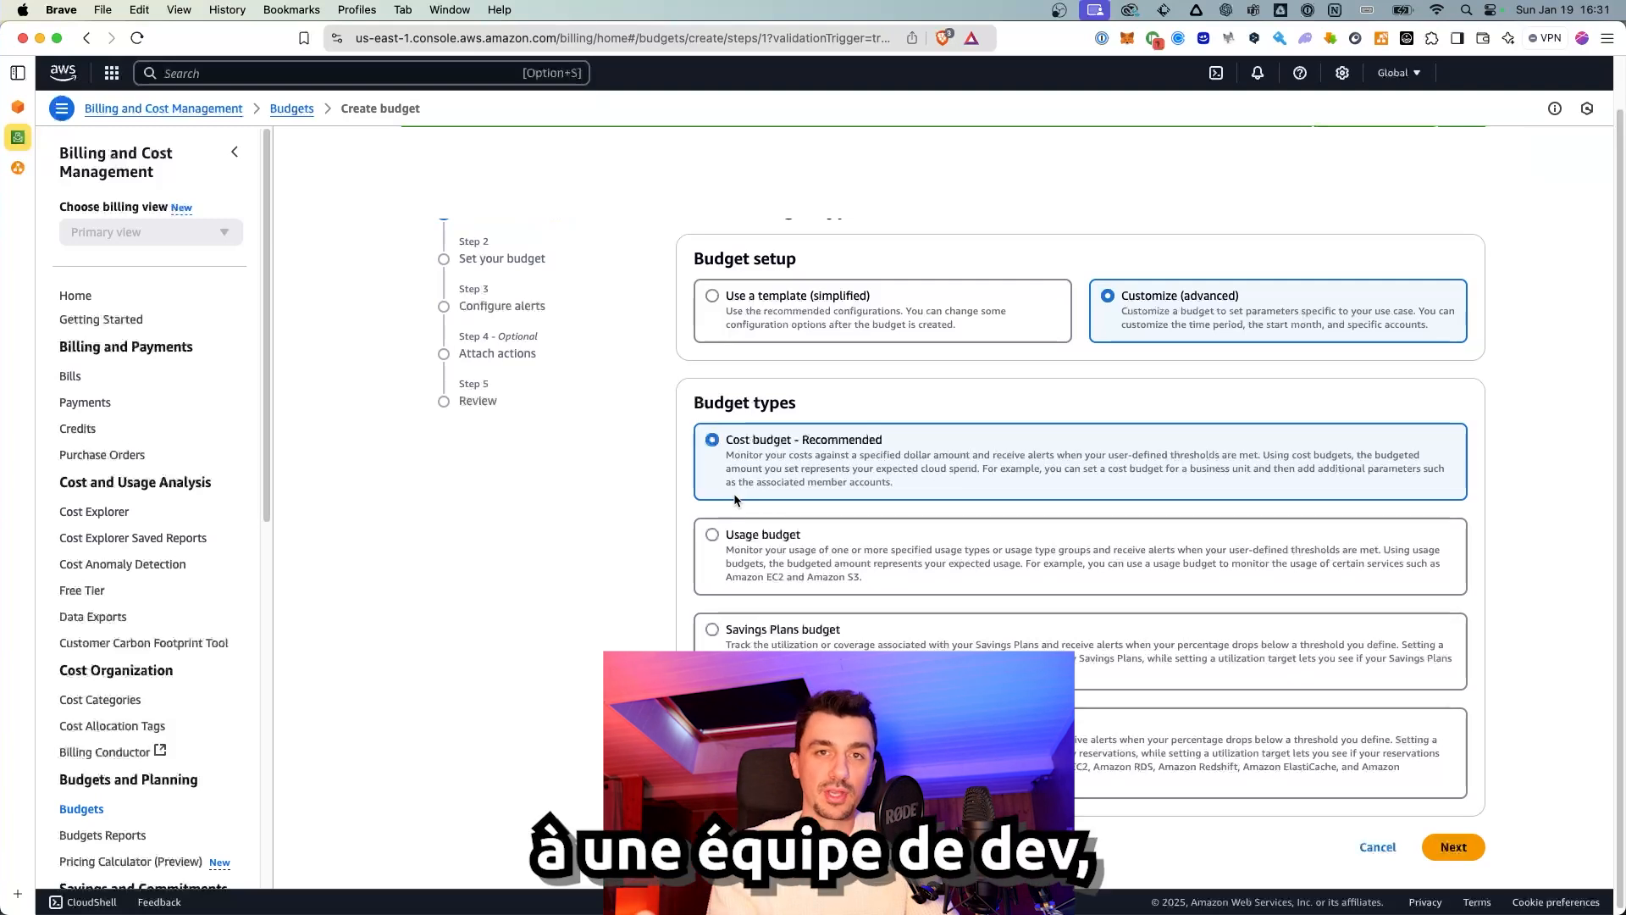
{"action": "left_click", "coordinate": [1478, 844]}
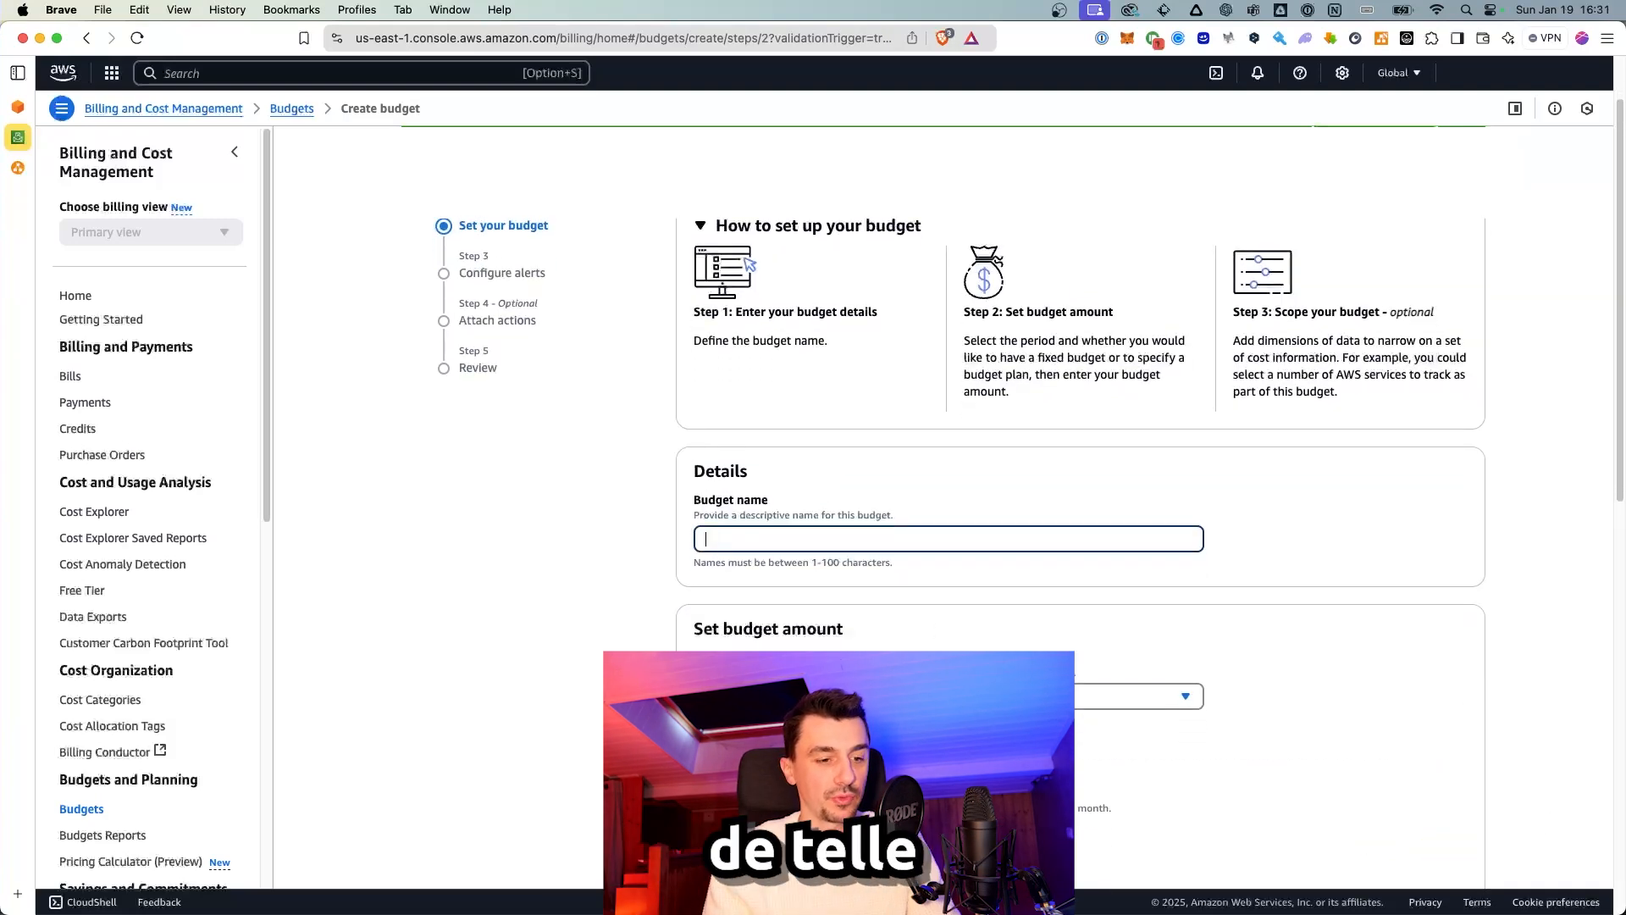
Step: Name the budget CostExplorer-Kubemulus-production-90pourcentMaxbudget-Monthly-Important
{"action": "left_click", "coordinate": [863, 547]}
{"action": "type", "text": "[Type d’alerte][Projet/Équipe][Seuil/Déclencheur][Période][Urgence]"}
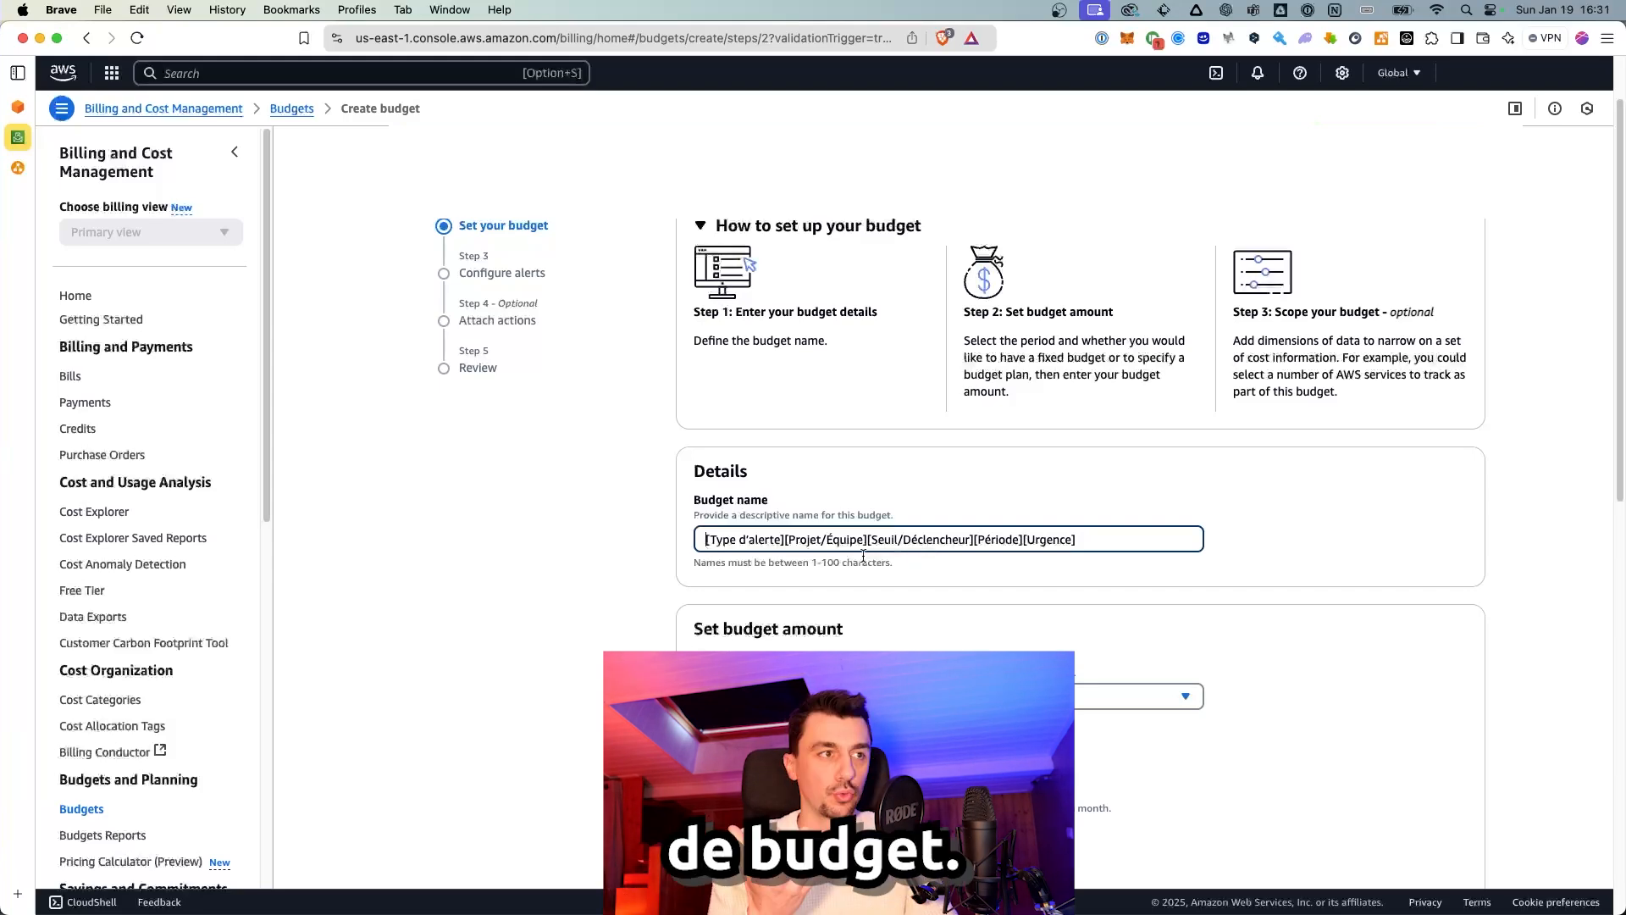
{"action": "left_click_drag", "start_coordinate": [706, 540], "coordinate": [904, 536]}
{"action": "left_click", "coordinate": [788, 536]}
{"action": "left_click", "coordinate": [834, 539]}
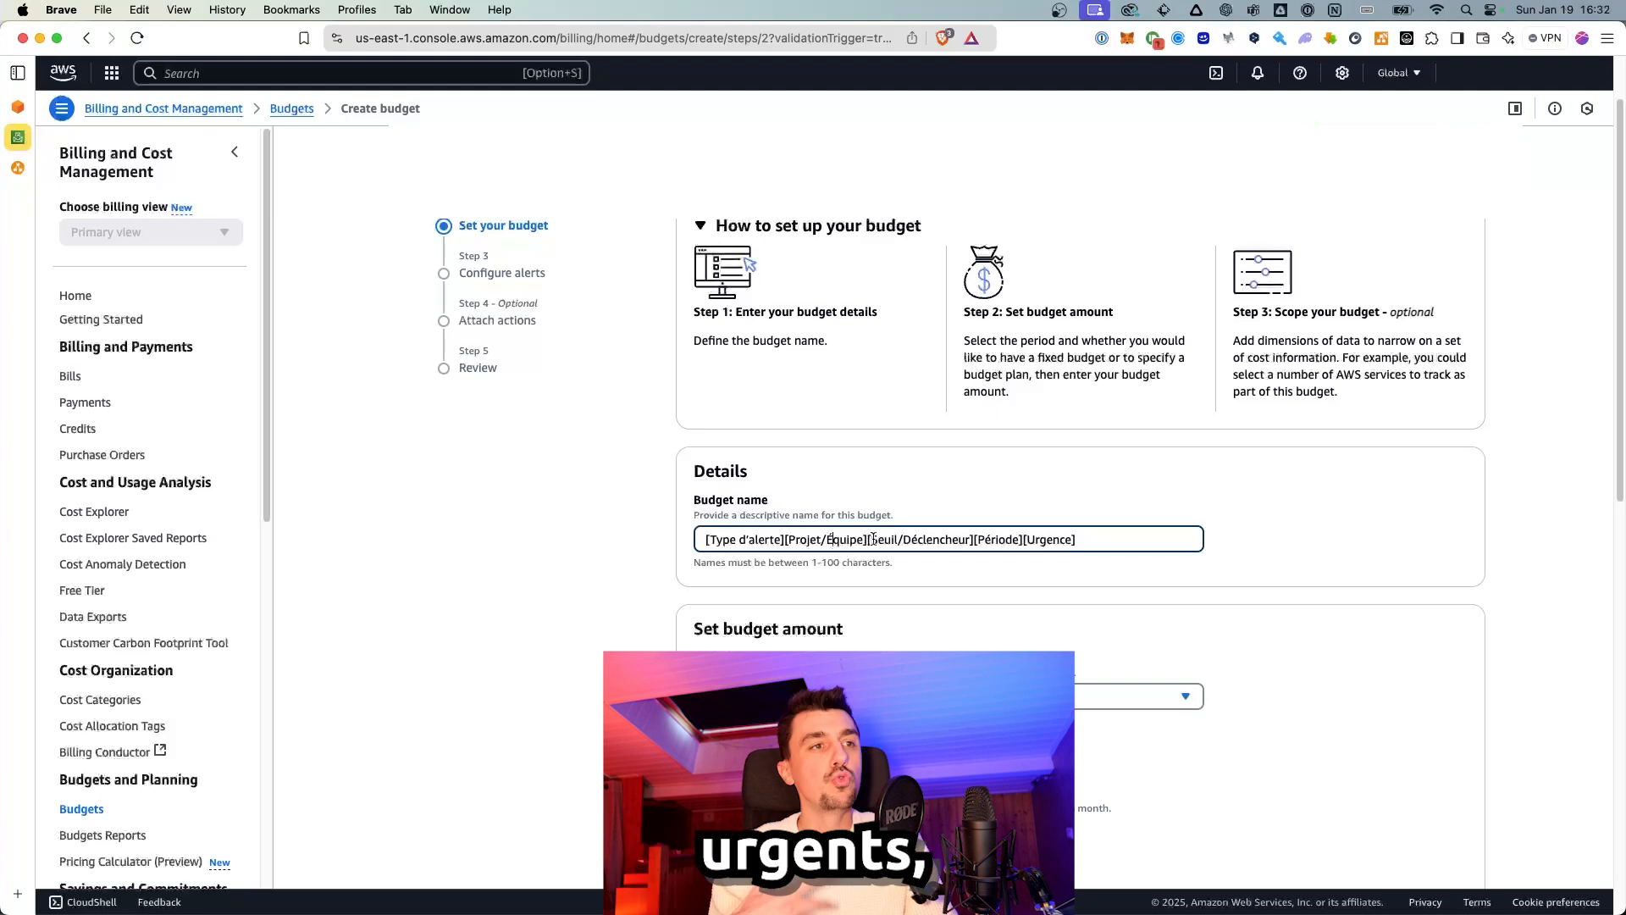
{"action": "key", "text": "super+a"}
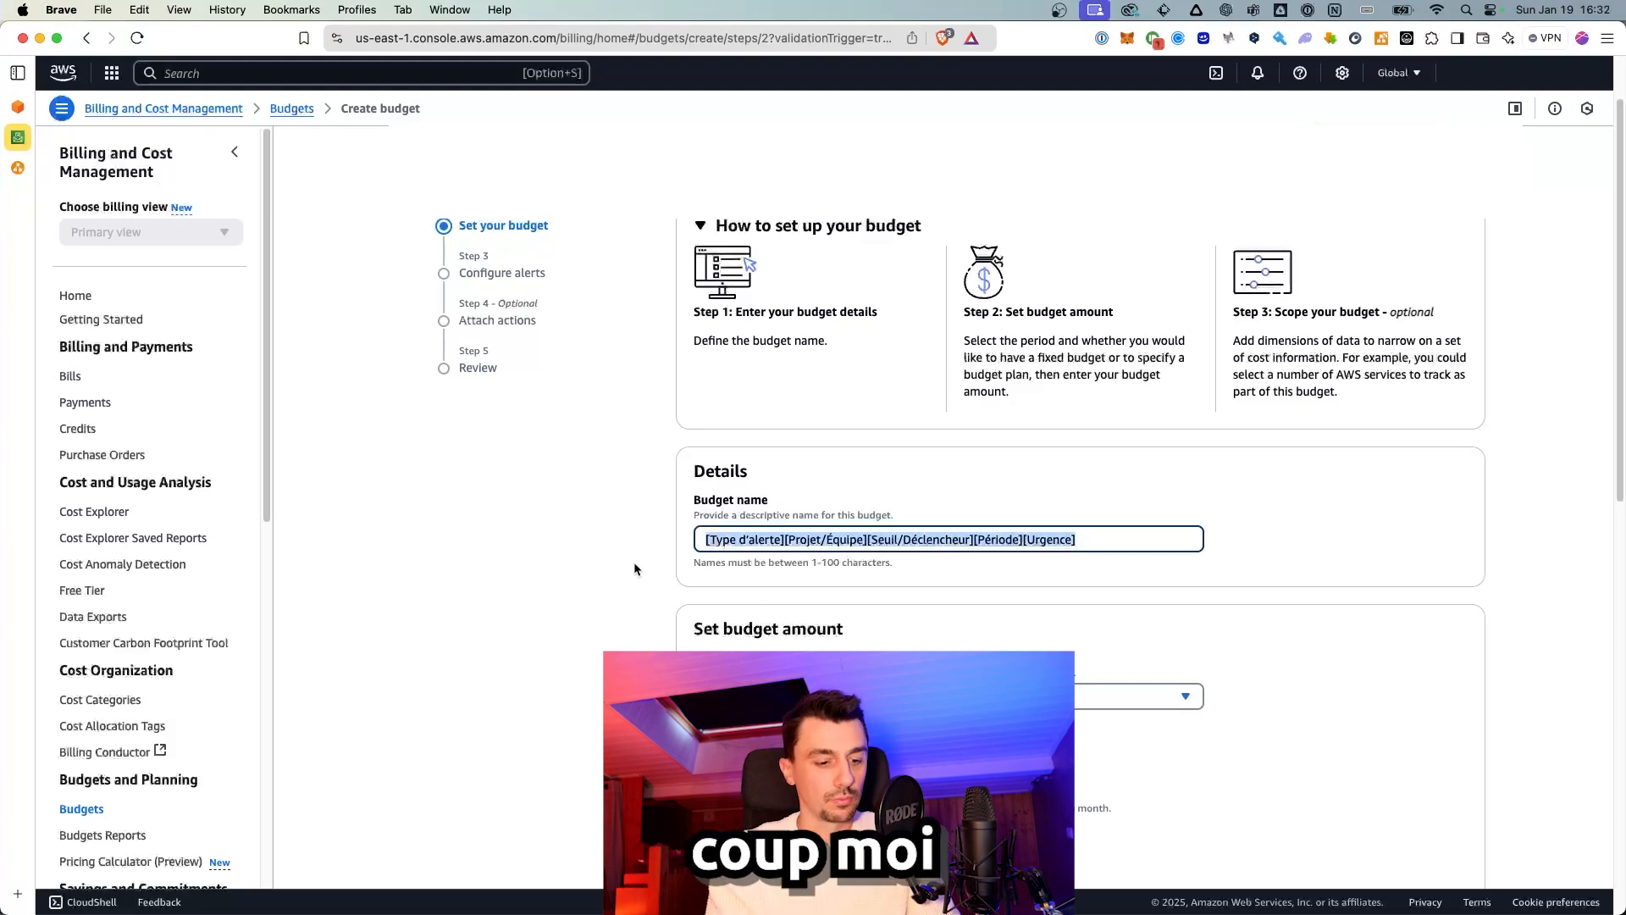
{"action": "type", "text": "Coste"}
{"action": "key", "text": "BackSpace"}
{"action": "type", "text": "Explorer-"}
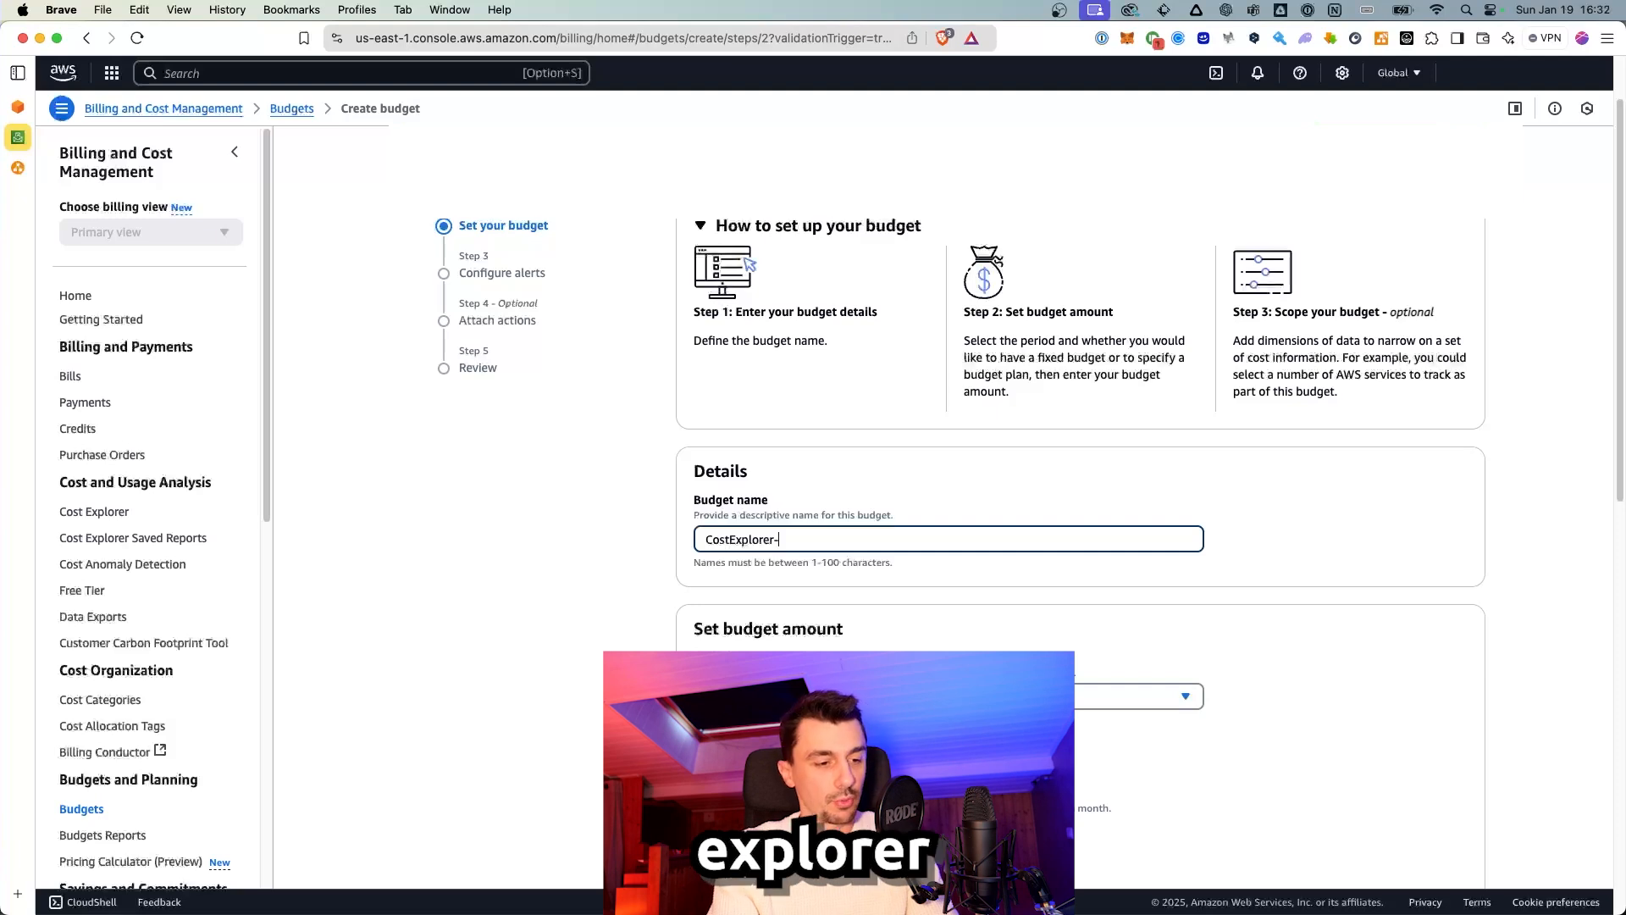
{"action": "type", "text": "Kubemulus-production-90pourcentMaxbudget-Monthly-Important"}
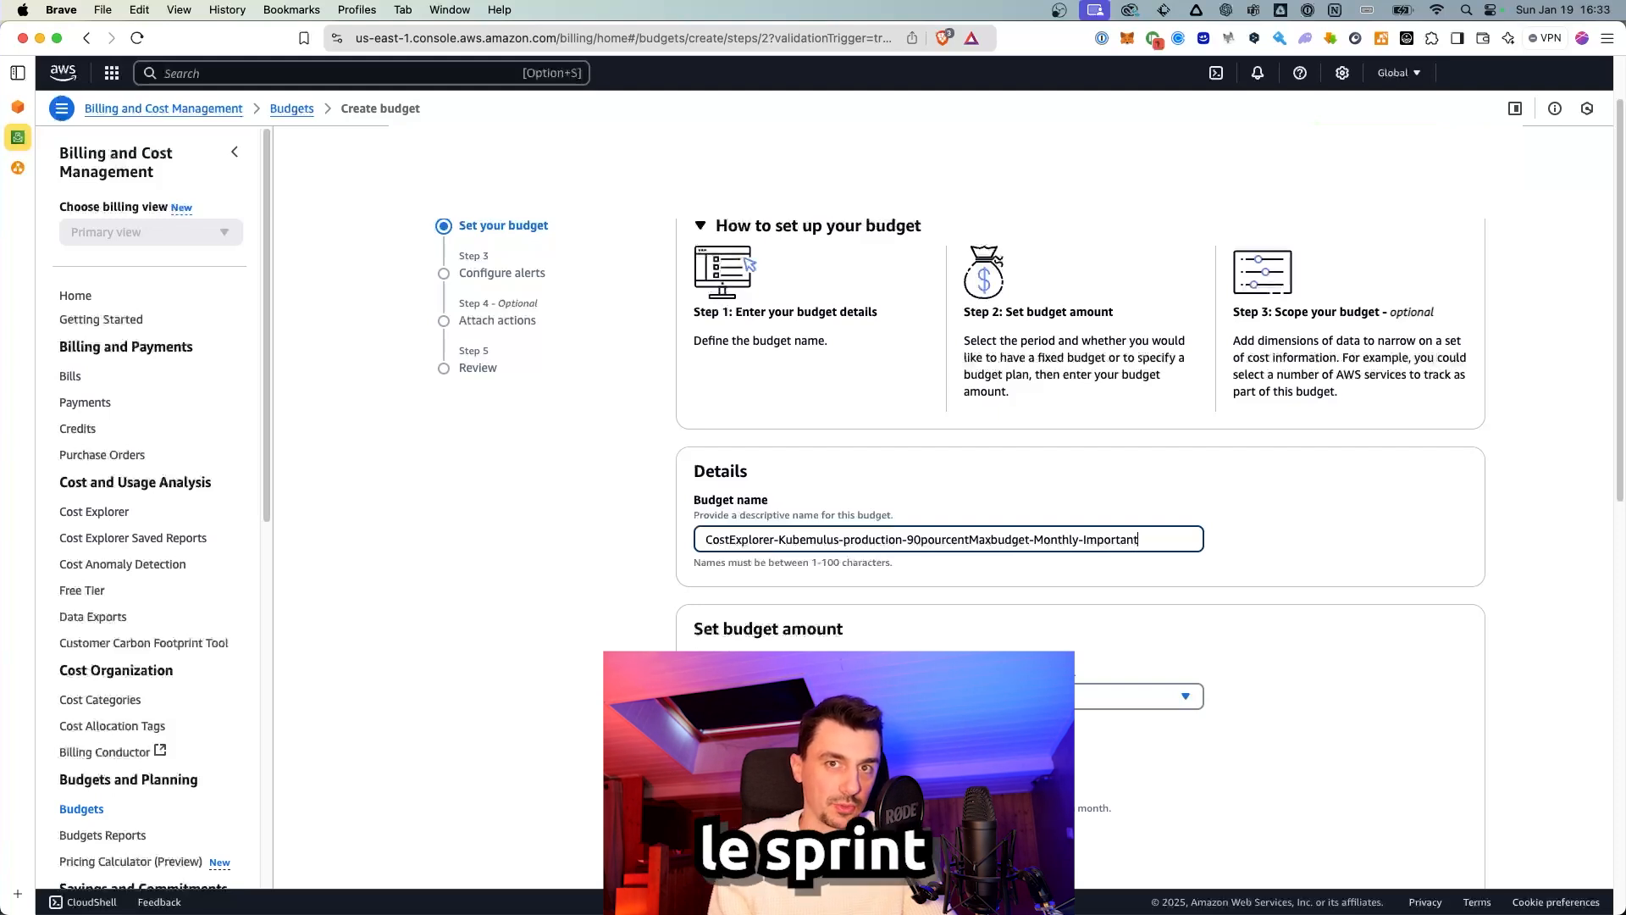
Step: Set the Fixed budgeting method with a monthly budgeted amount of 1000.00
{"action": "scroll", "coordinate": [633, 567], "scroll_direction": "down", "scroll_amount": 5}
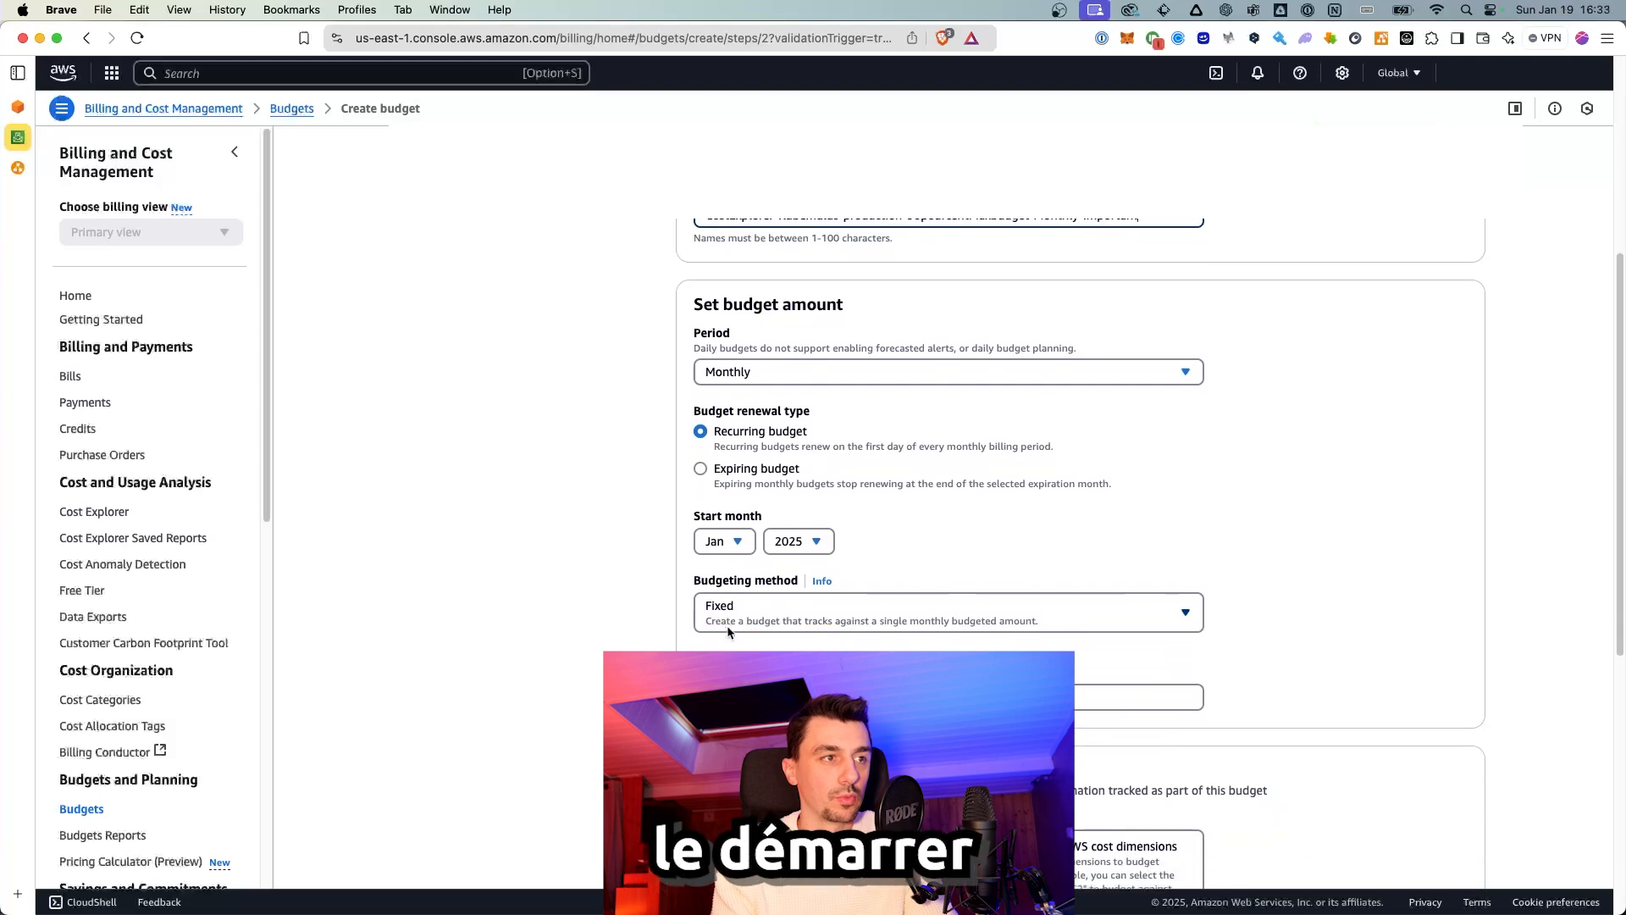
{"action": "left_click", "coordinate": [727, 623]}
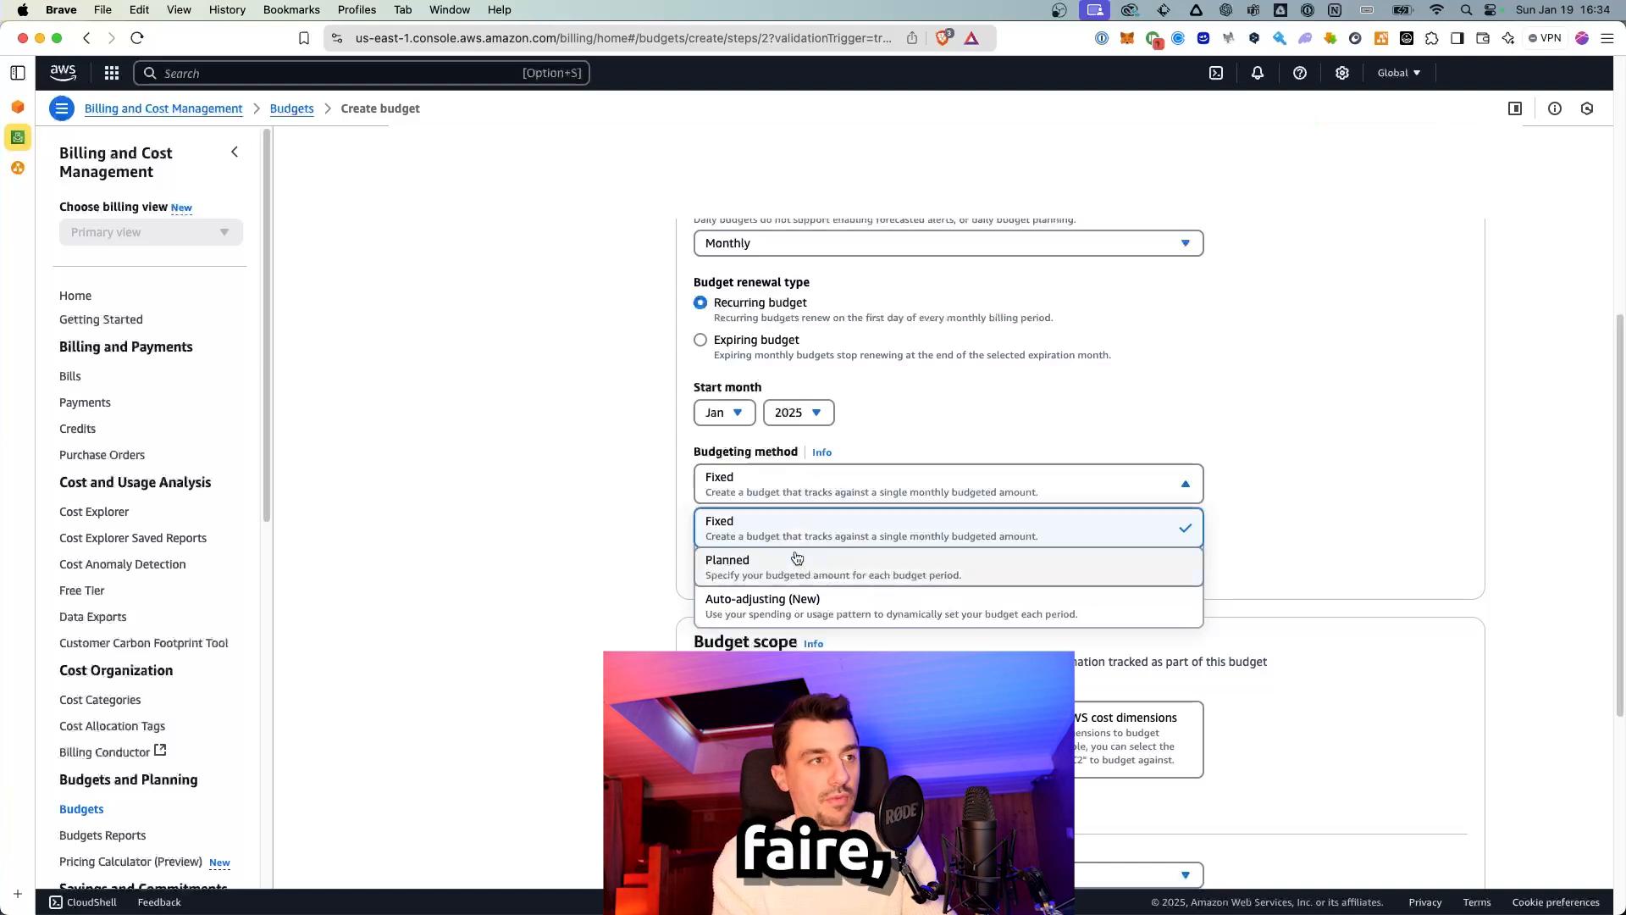
{"action": "left_click", "coordinate": [797, 566]}
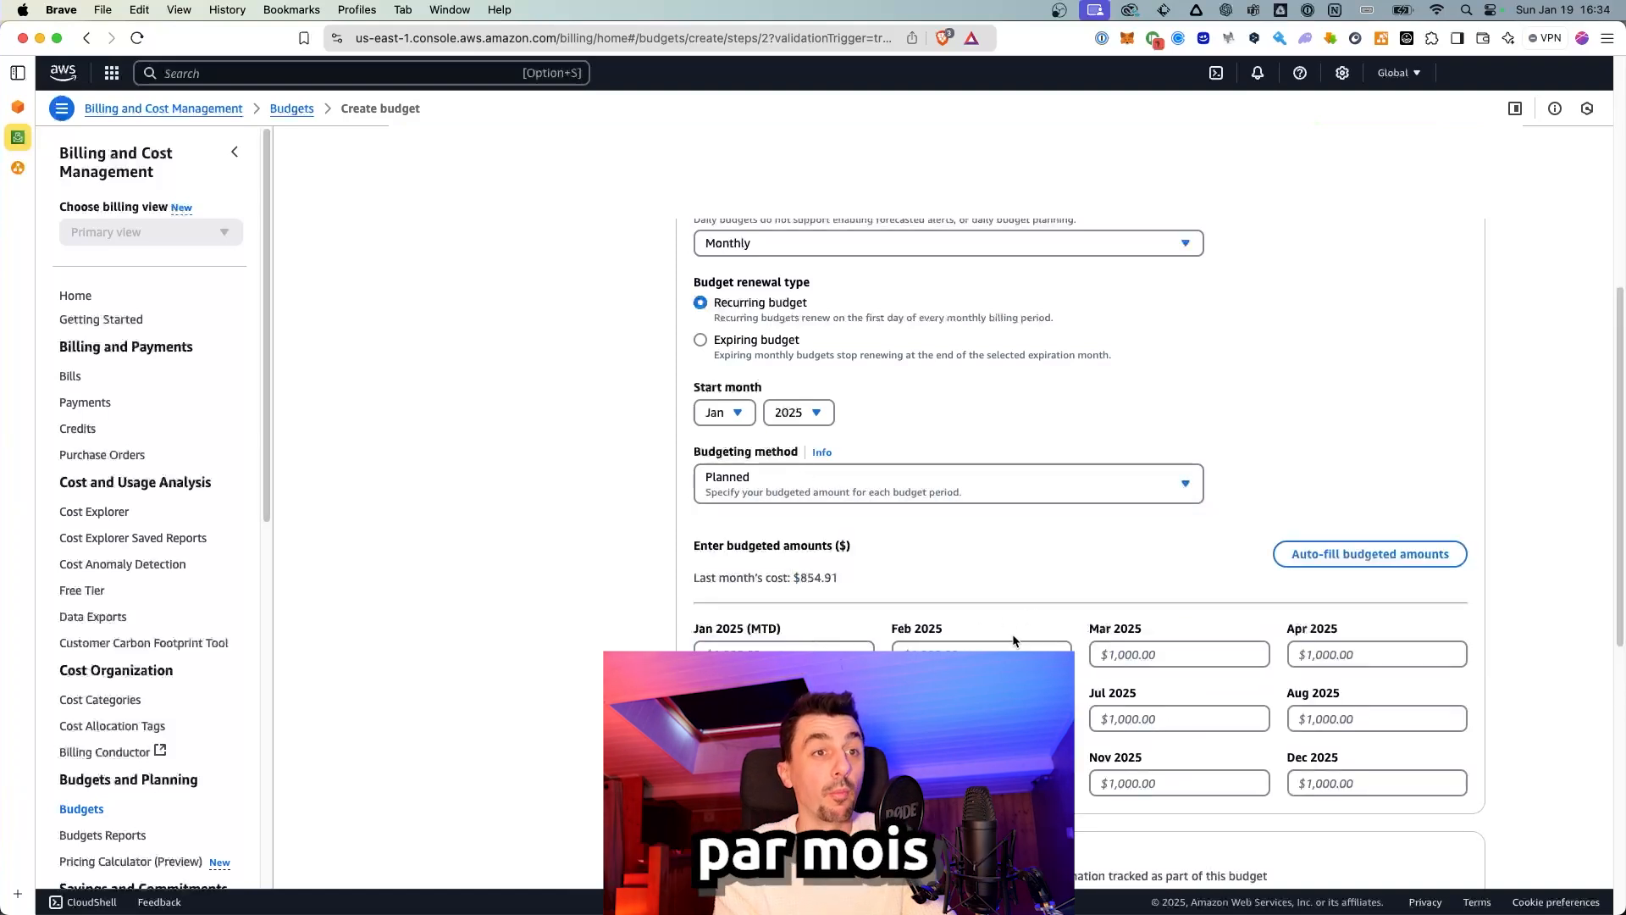
{"action": "left_click", "coordinate": [784, 500]}
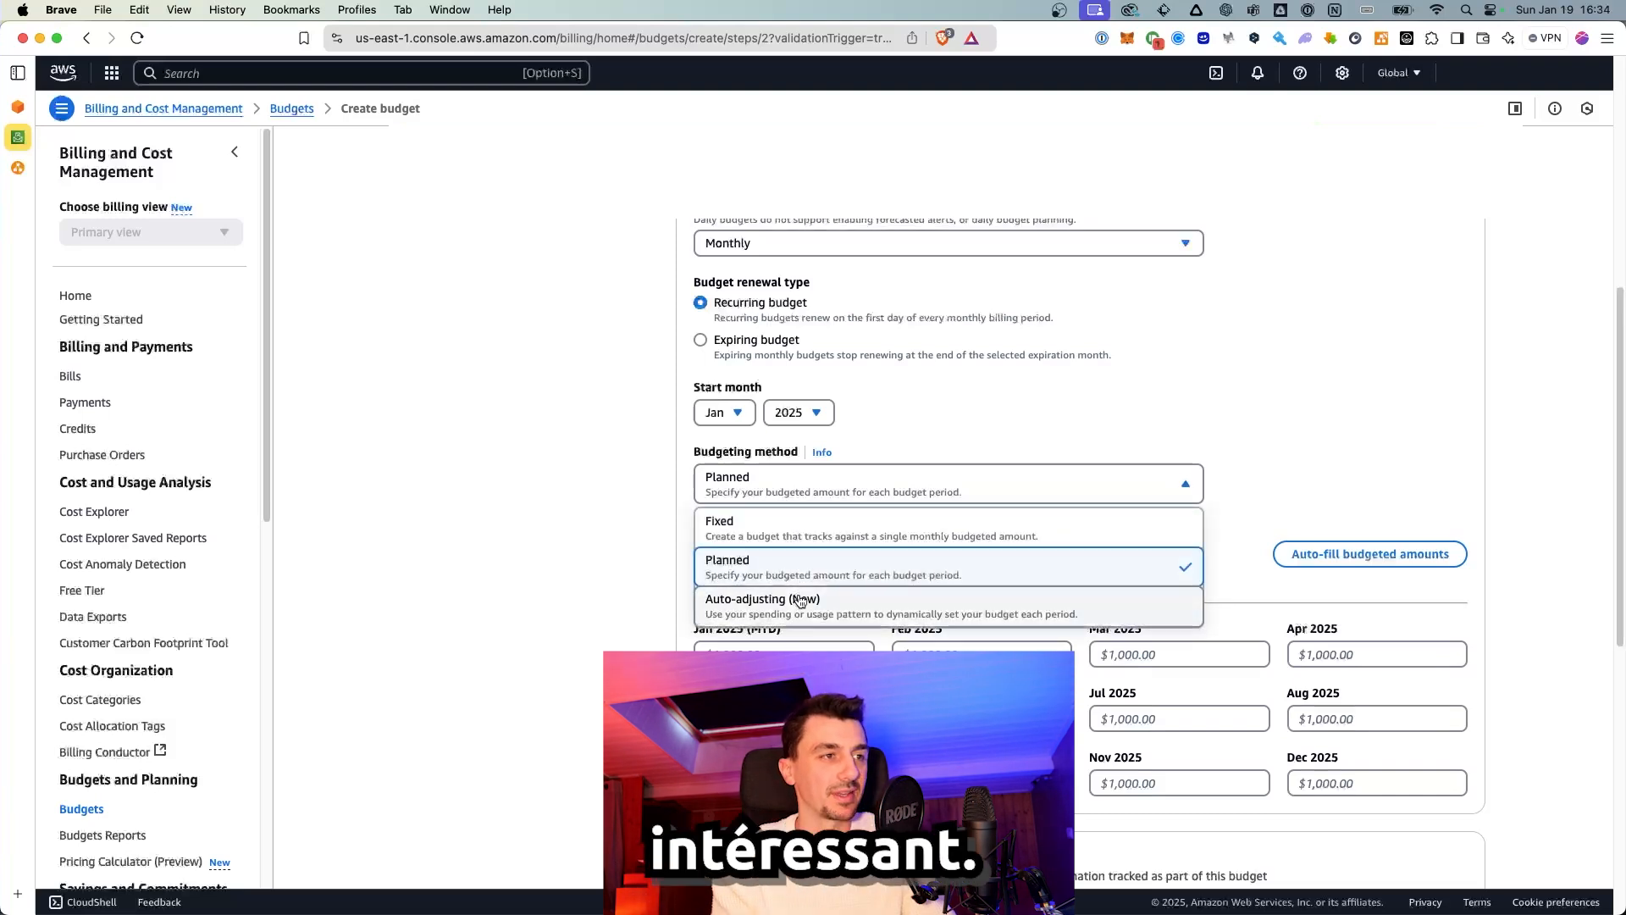
{"action": "left_click", "coordinate": [733, 517]}
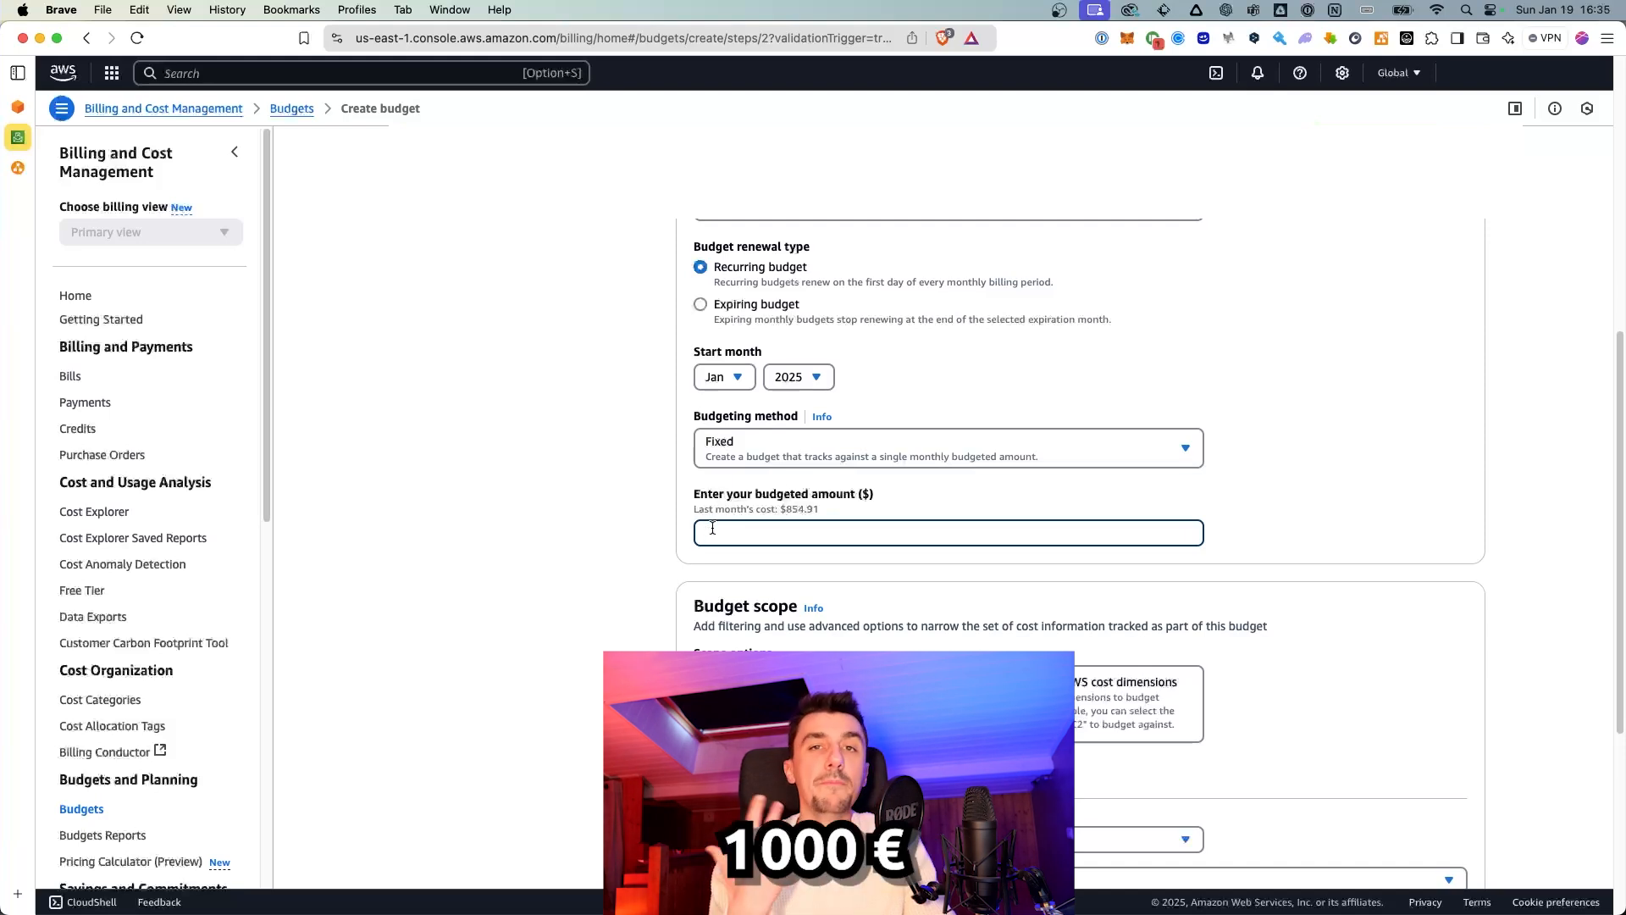
{"action": "type", "text": "1000"}
{"action": "left_click", "coordinate": [611, 577]}
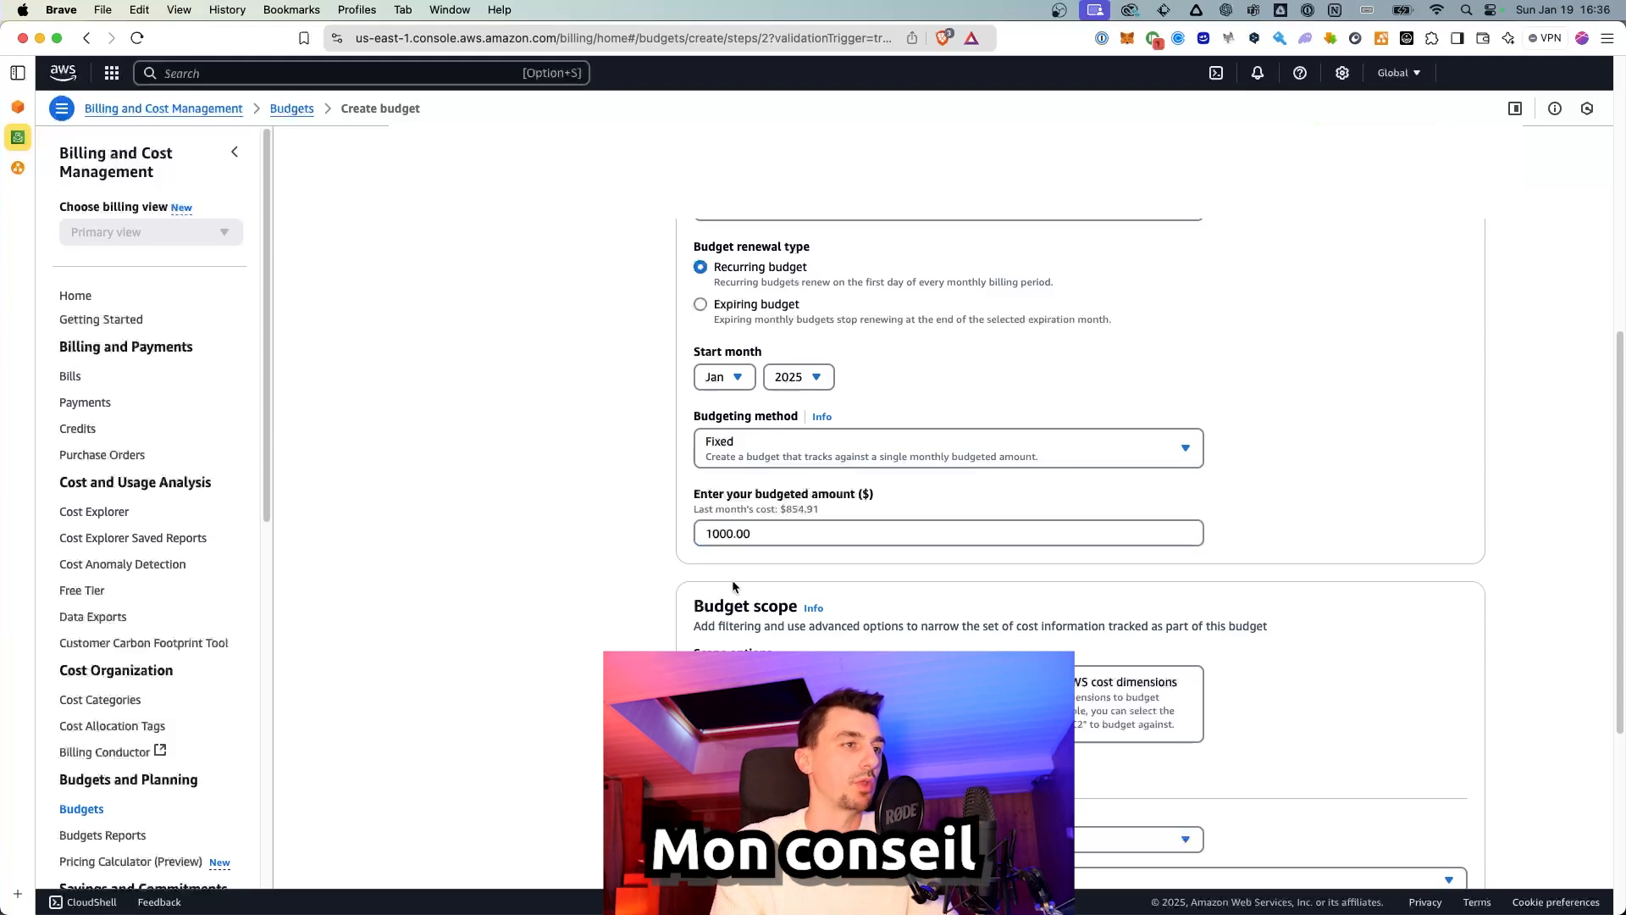
{"action": "scroll", "coordinate": [766, 607], "scroll_direction": "down", "scroll_amount": 1}
{"action": "scroll", "coordinate": [765, 607], "scroll_direction": "down", "scroll_amount": 2}
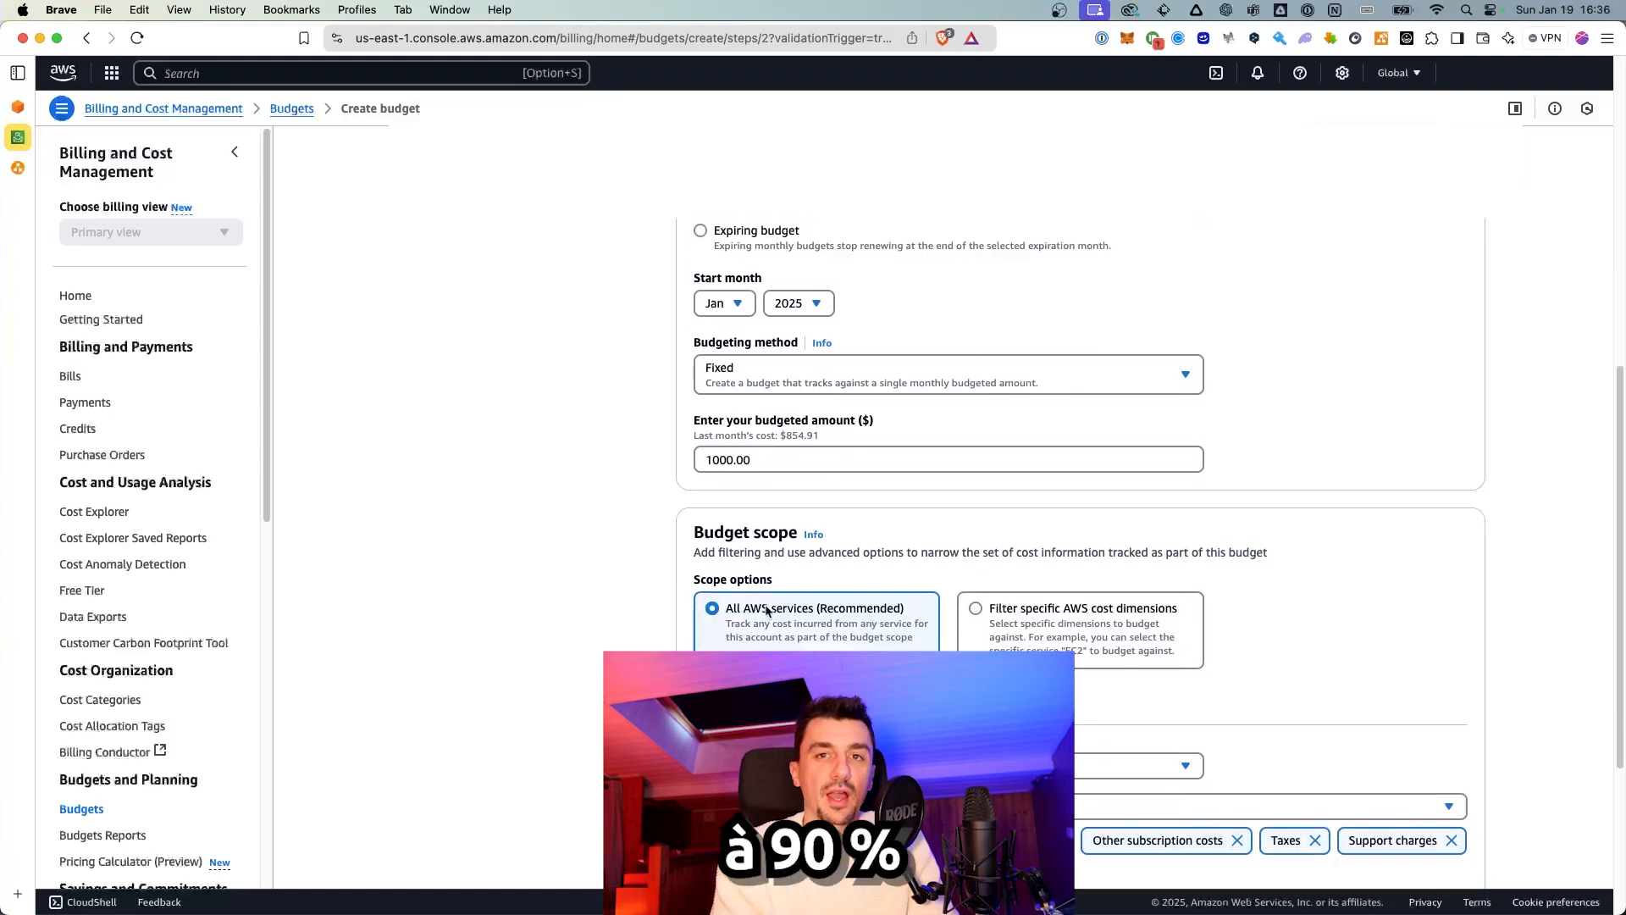
{"action": "scroll", "coordinate": [766, 610], "scroll_direction": "down", "scroll_amount": 4}
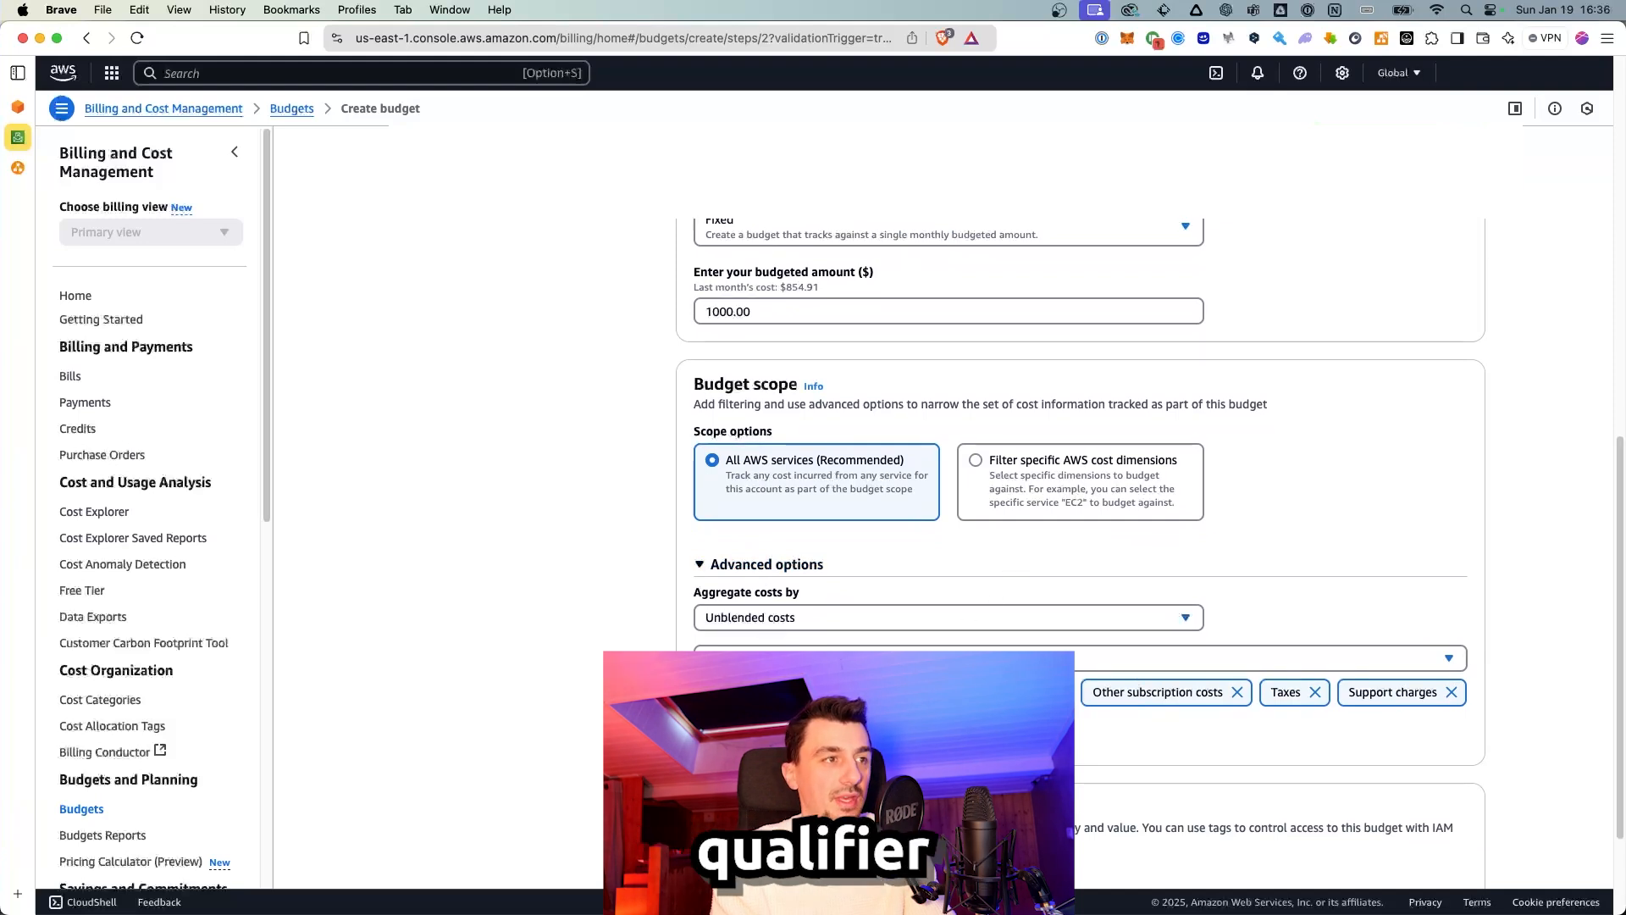
{"action": "scroll", "coordinate": [1095, 417], "scroll_direction": "down", "scroll_amount": 2}
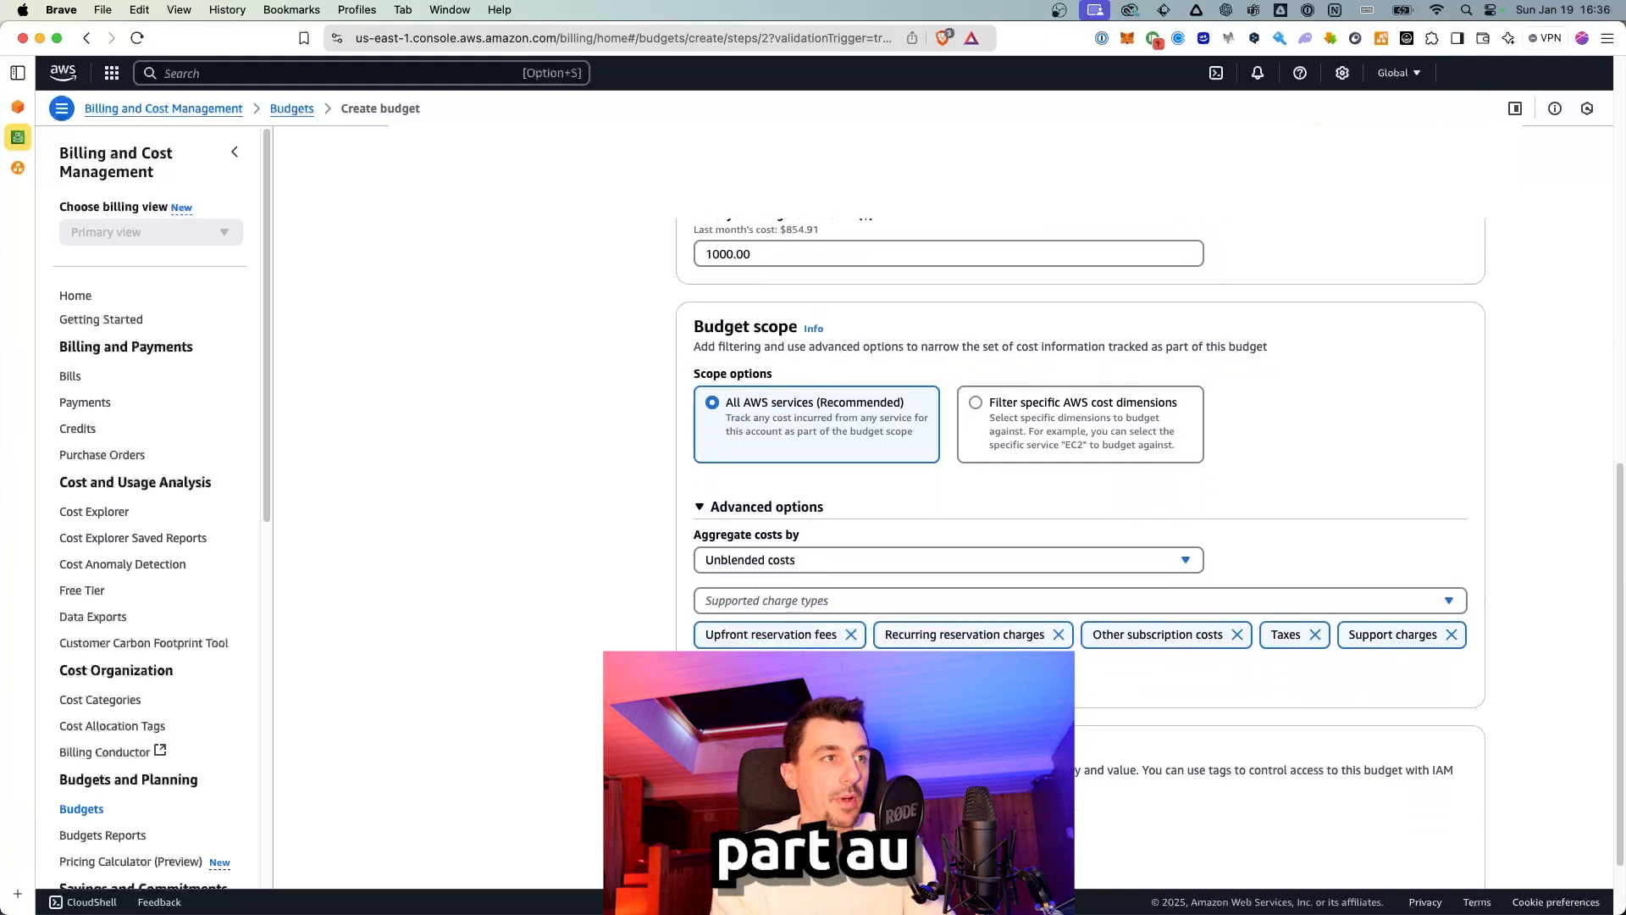
{"action": "left_click", "coordinate": [1096, 416]}
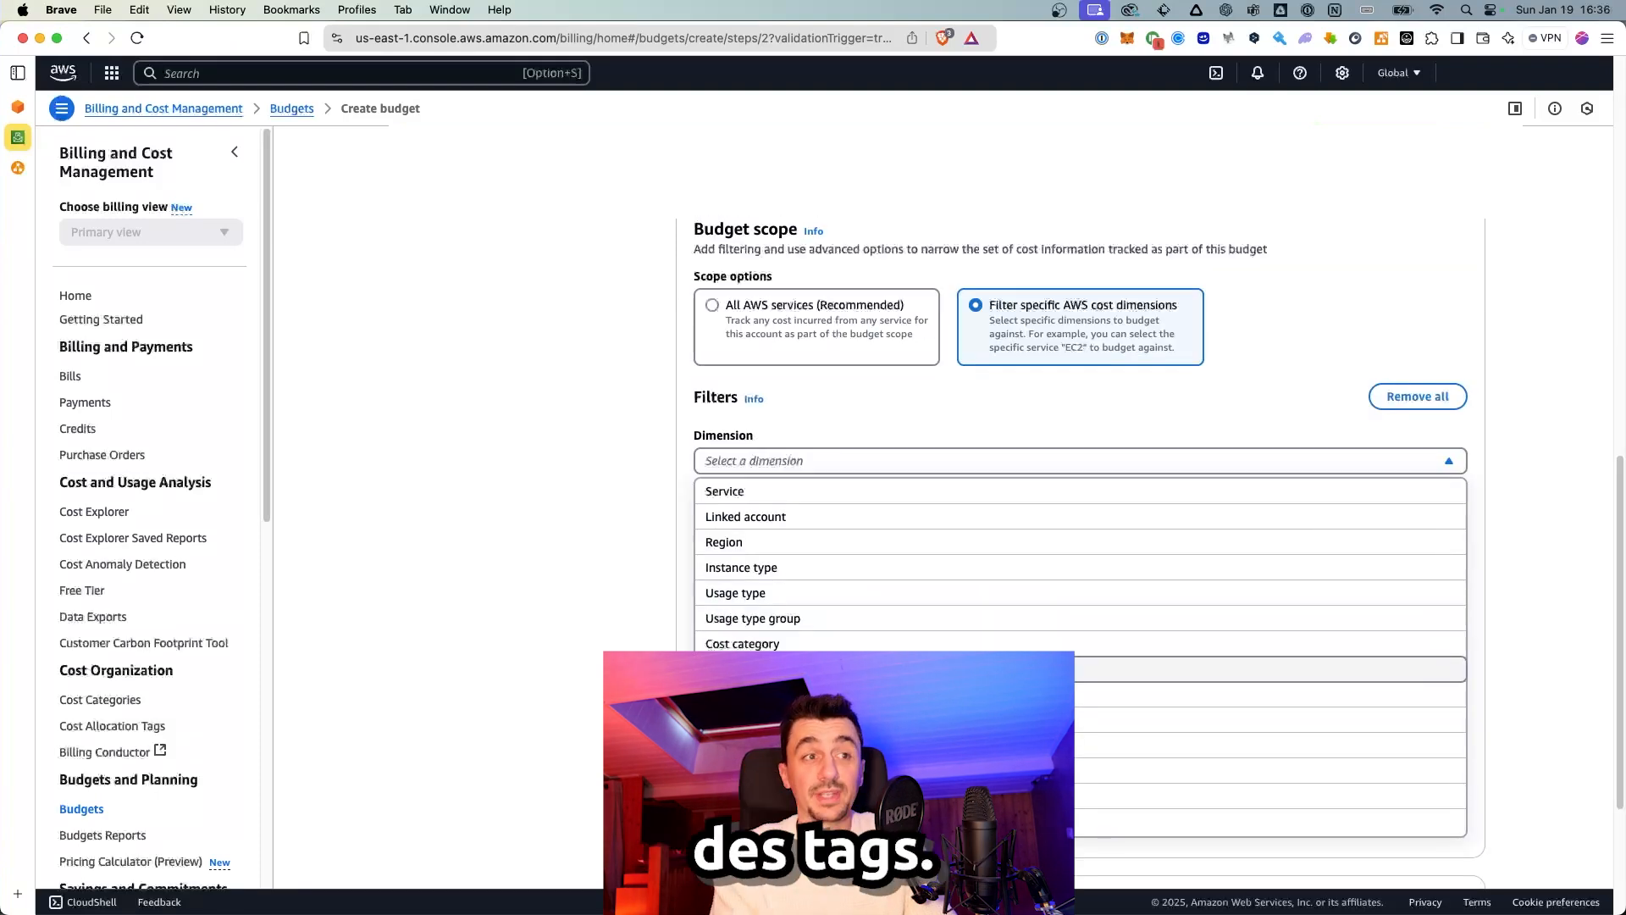
{"action": "left_click", "coordinate": [881, 670]}
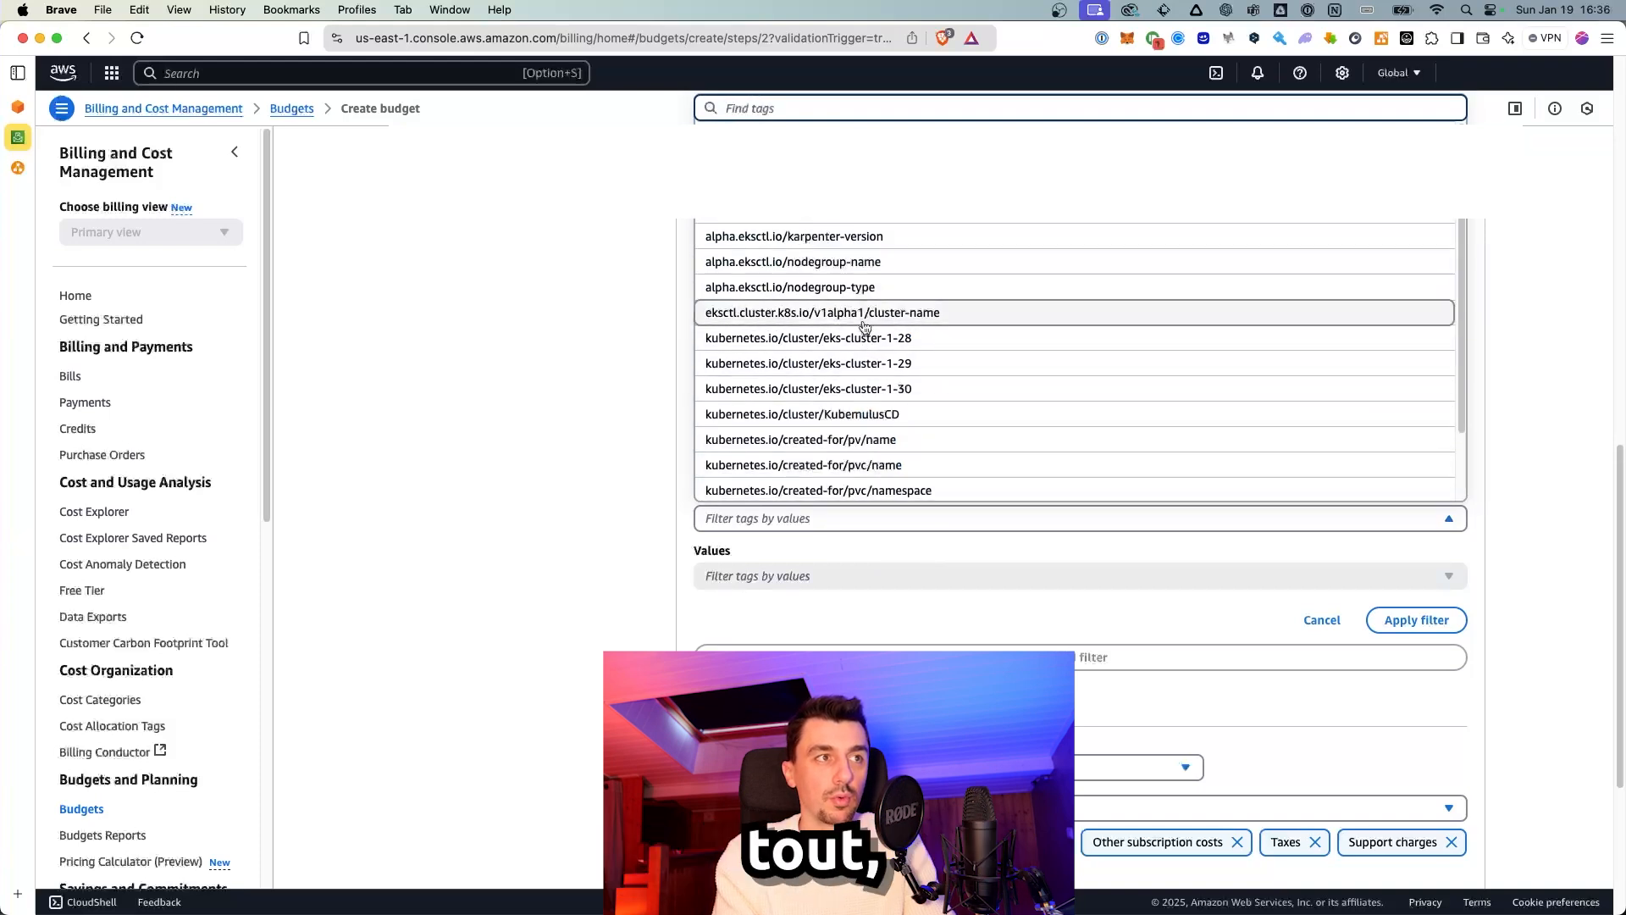
{"action": "scroll", "coordinate": [852, 245], "scroll_direction": "down", "scroll_amount": 3}
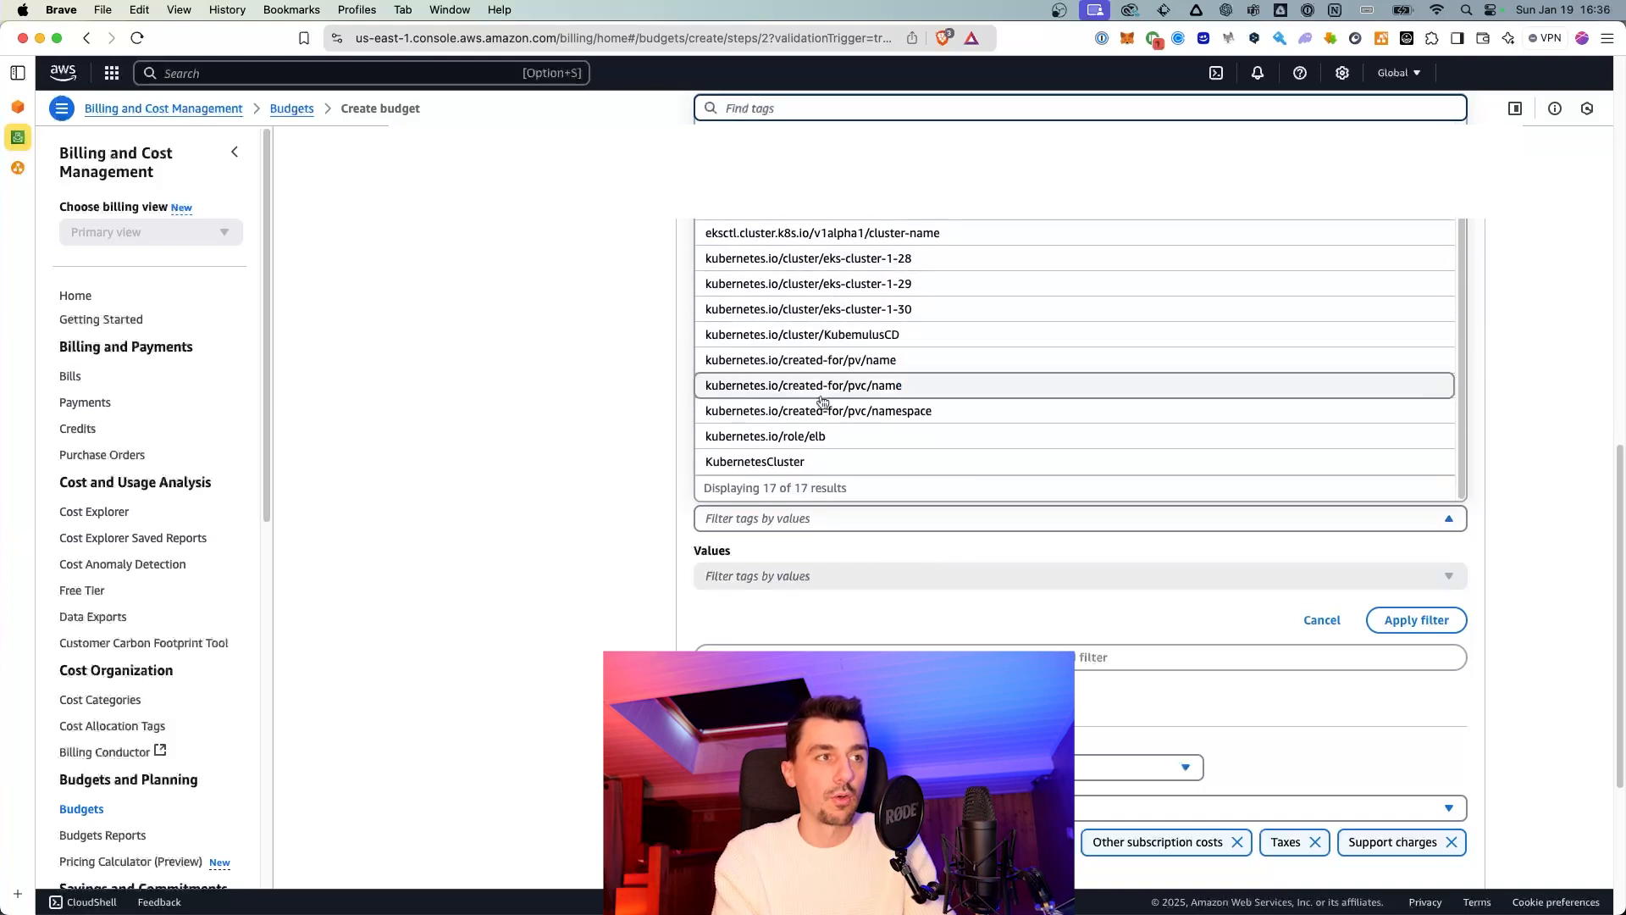
{"action": "left_click", "coordinate": [821, 466]}
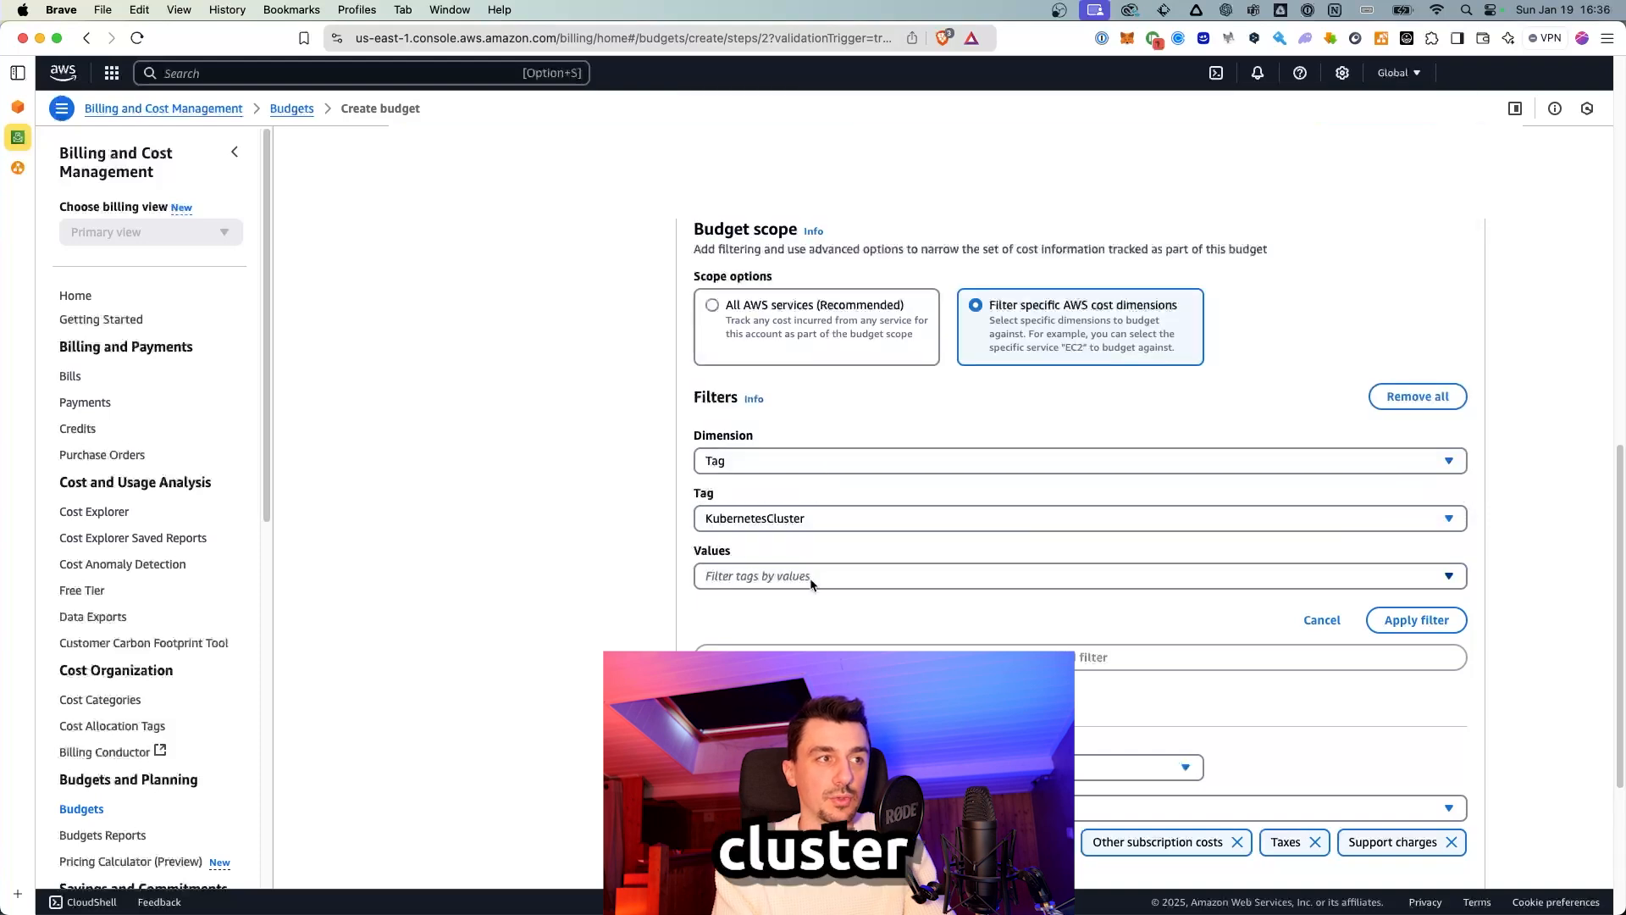
{"action": "left_click", "coordinate": [813, 576]}
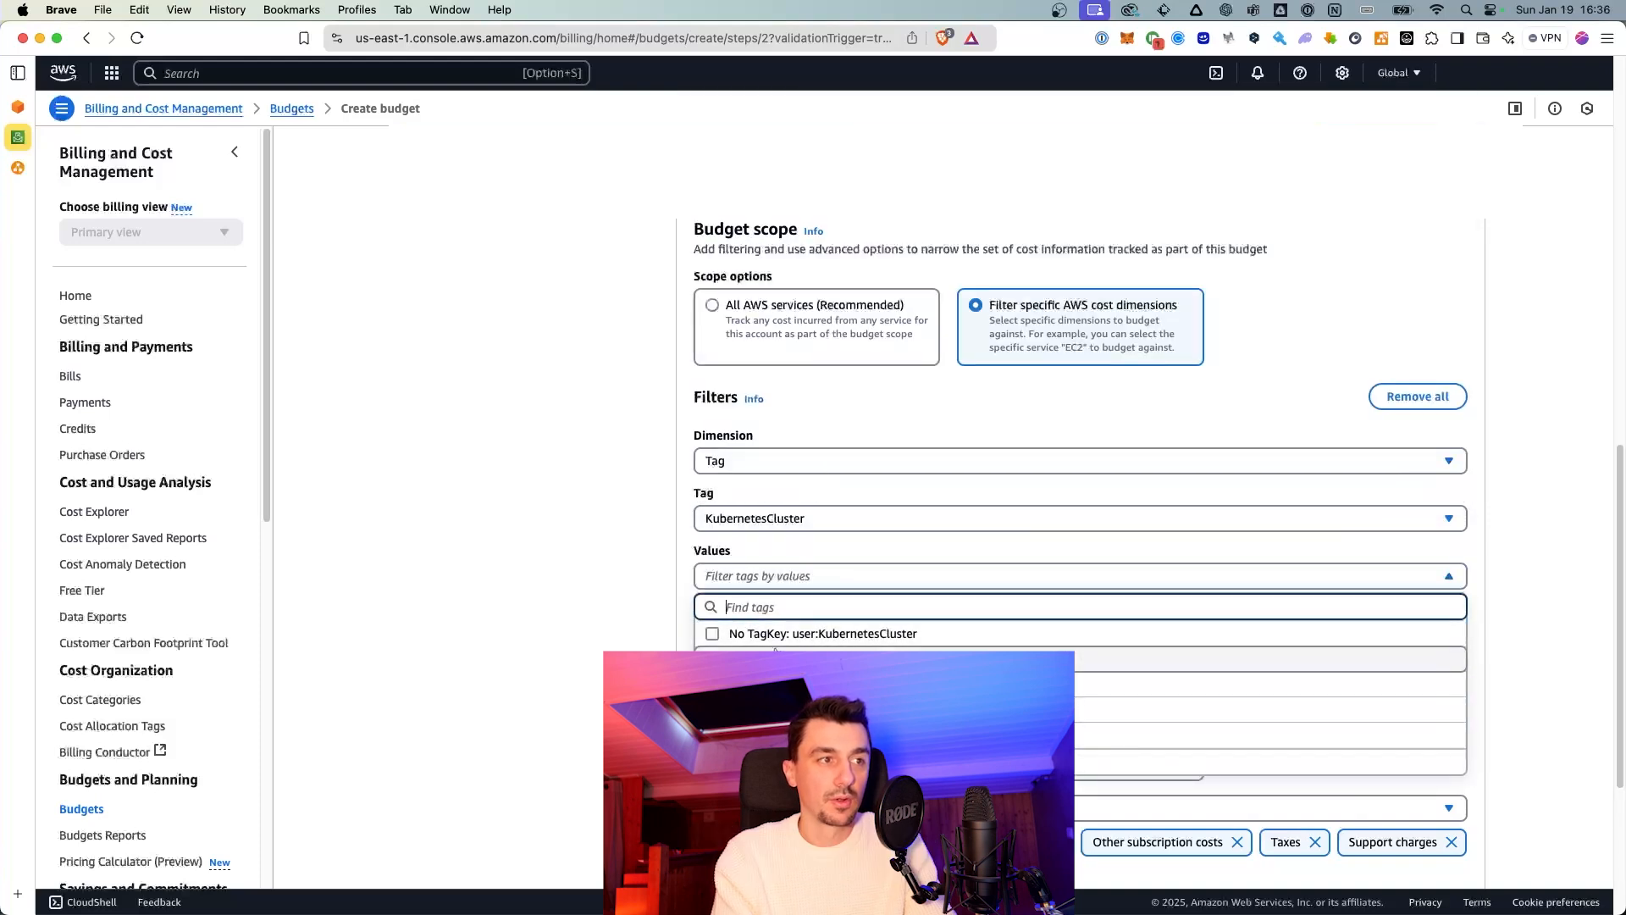
{"action": "left_click", "coordinate": [805, 579]}
{"action": "left_click", "coordinate": [835, 320]}
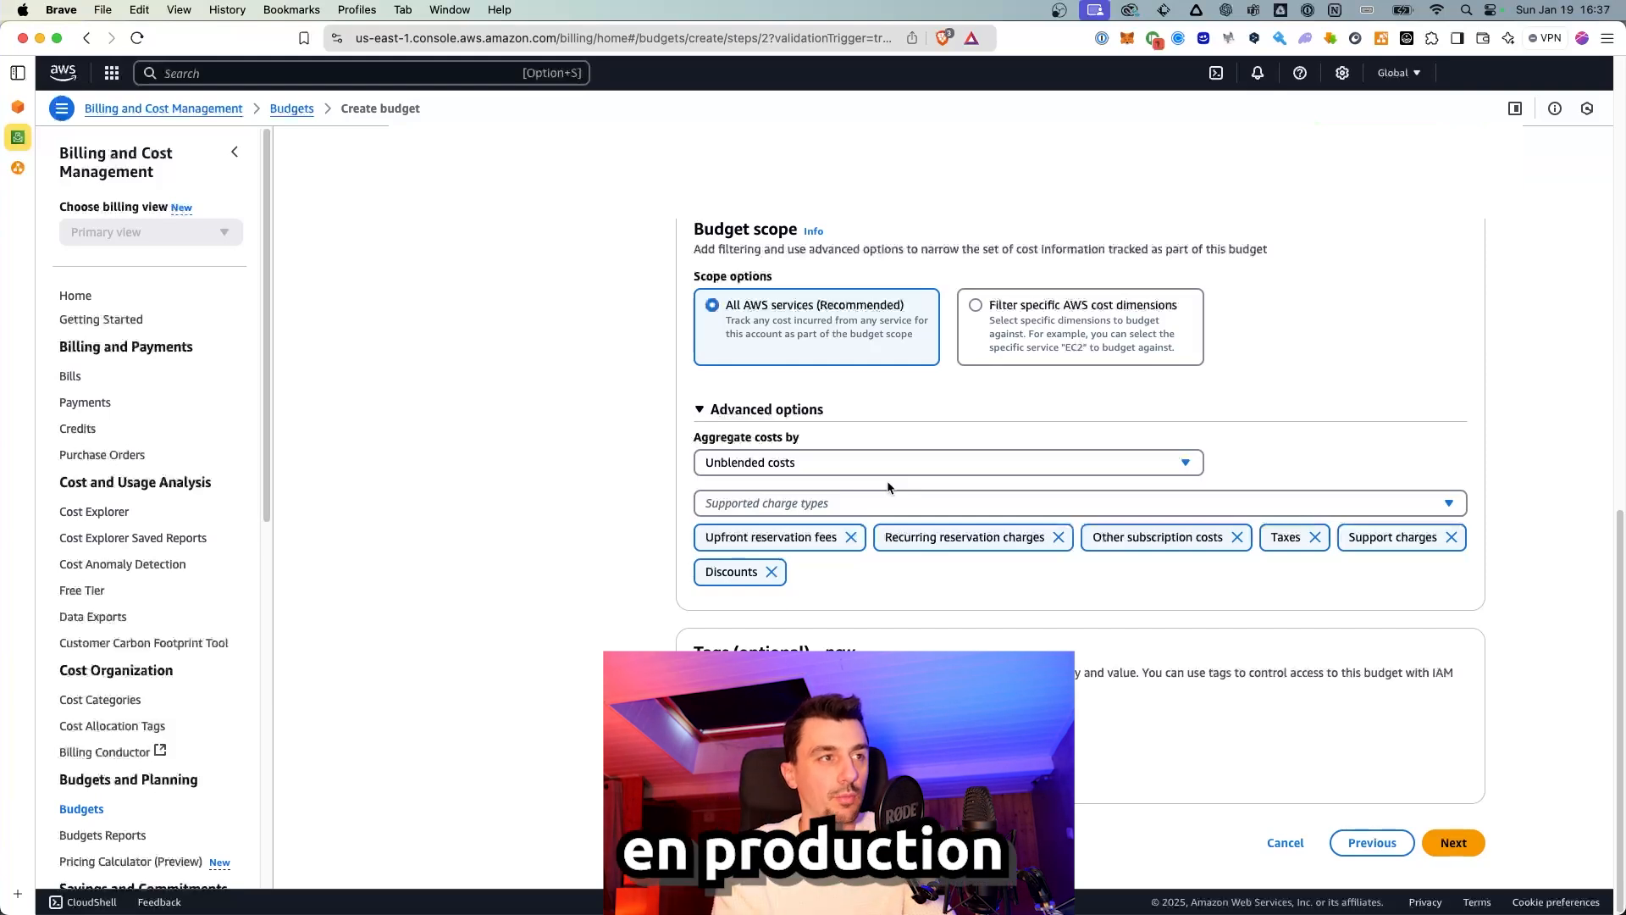
Step: Add an alert with a threshold of 90% of the budgeted amount
{"action": "left_click", "coordinate": [1454, 843]}
{"action": "left_click", "coordinate": [749, 593]}
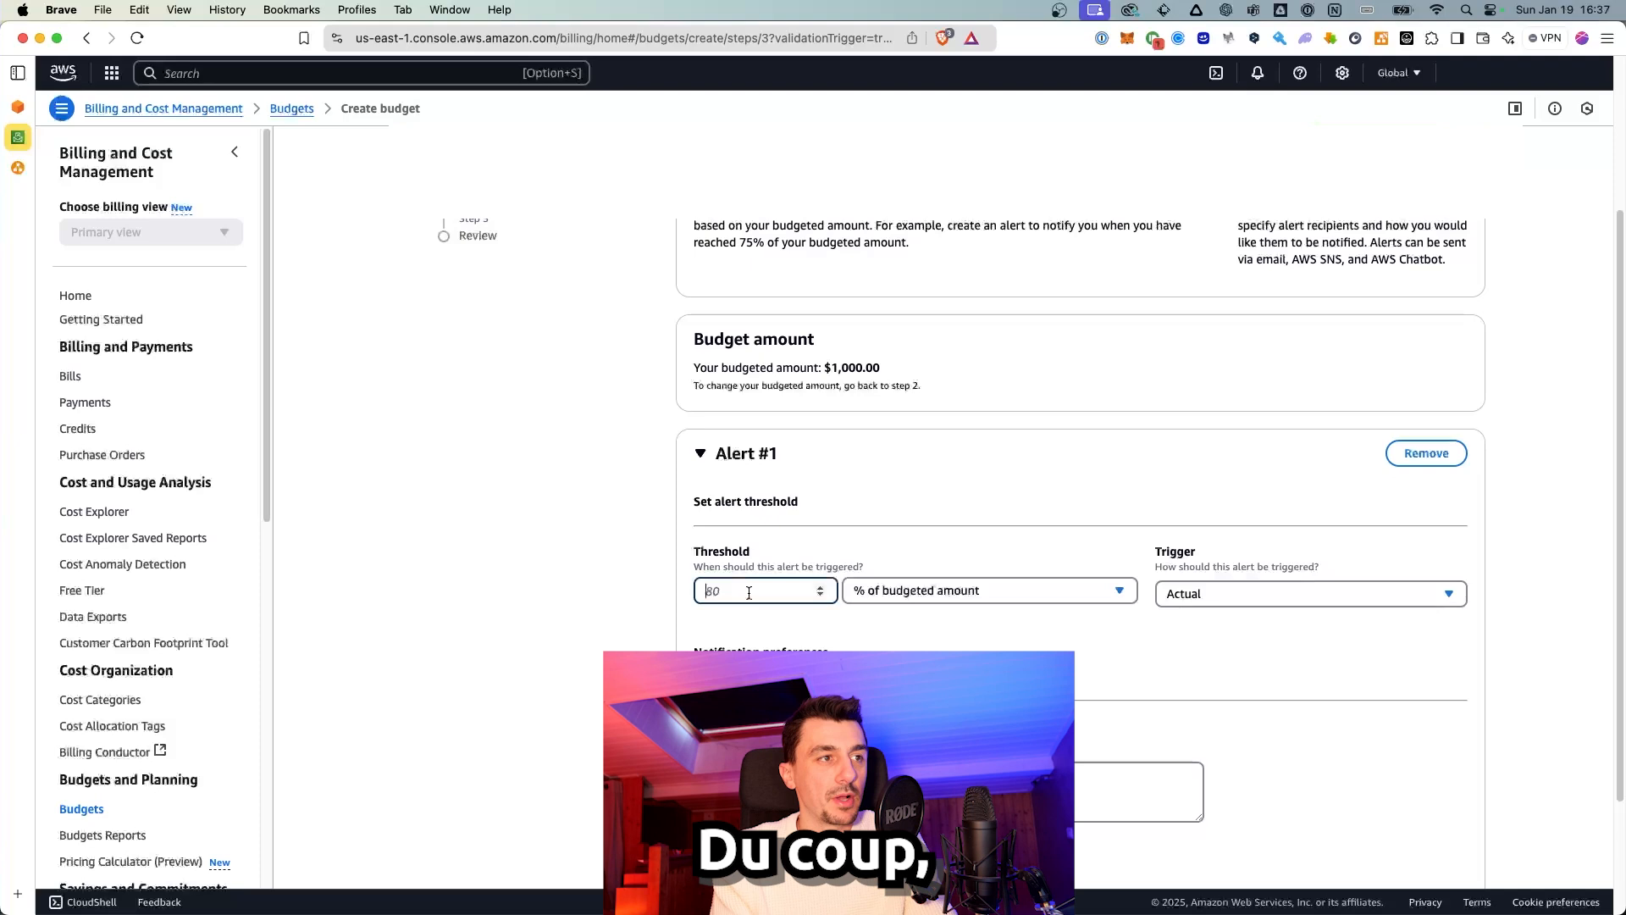
{"action": "type", "text": "90"}
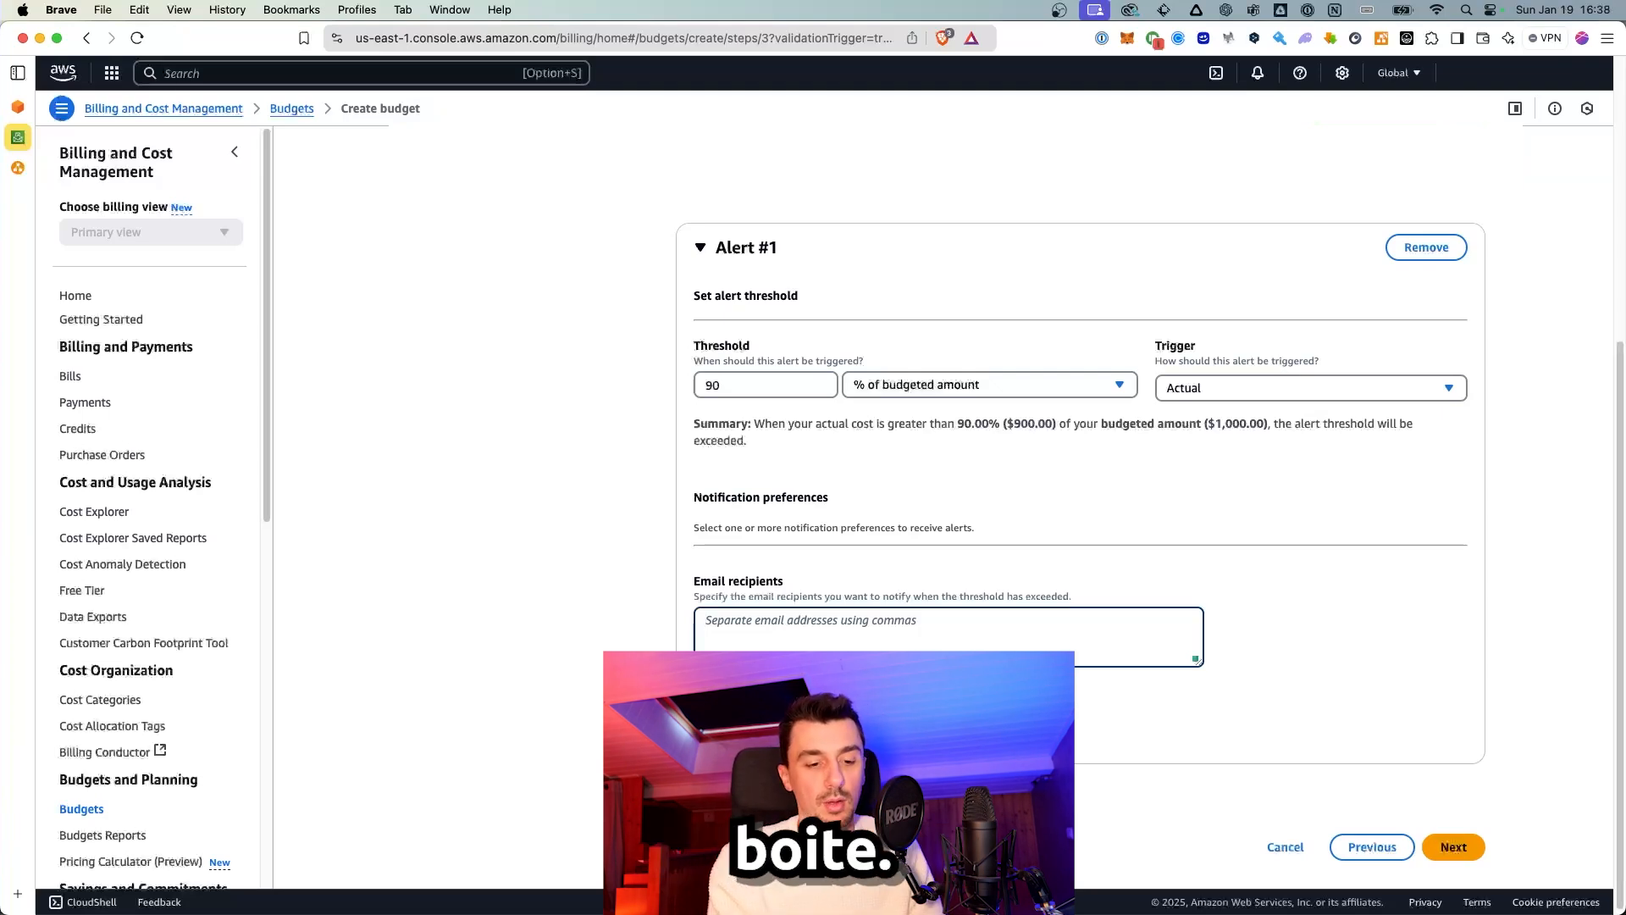
Step: Enter the alert's recipient e-mail address and advance to Attach actions
{"action": "type", "text": "te"}
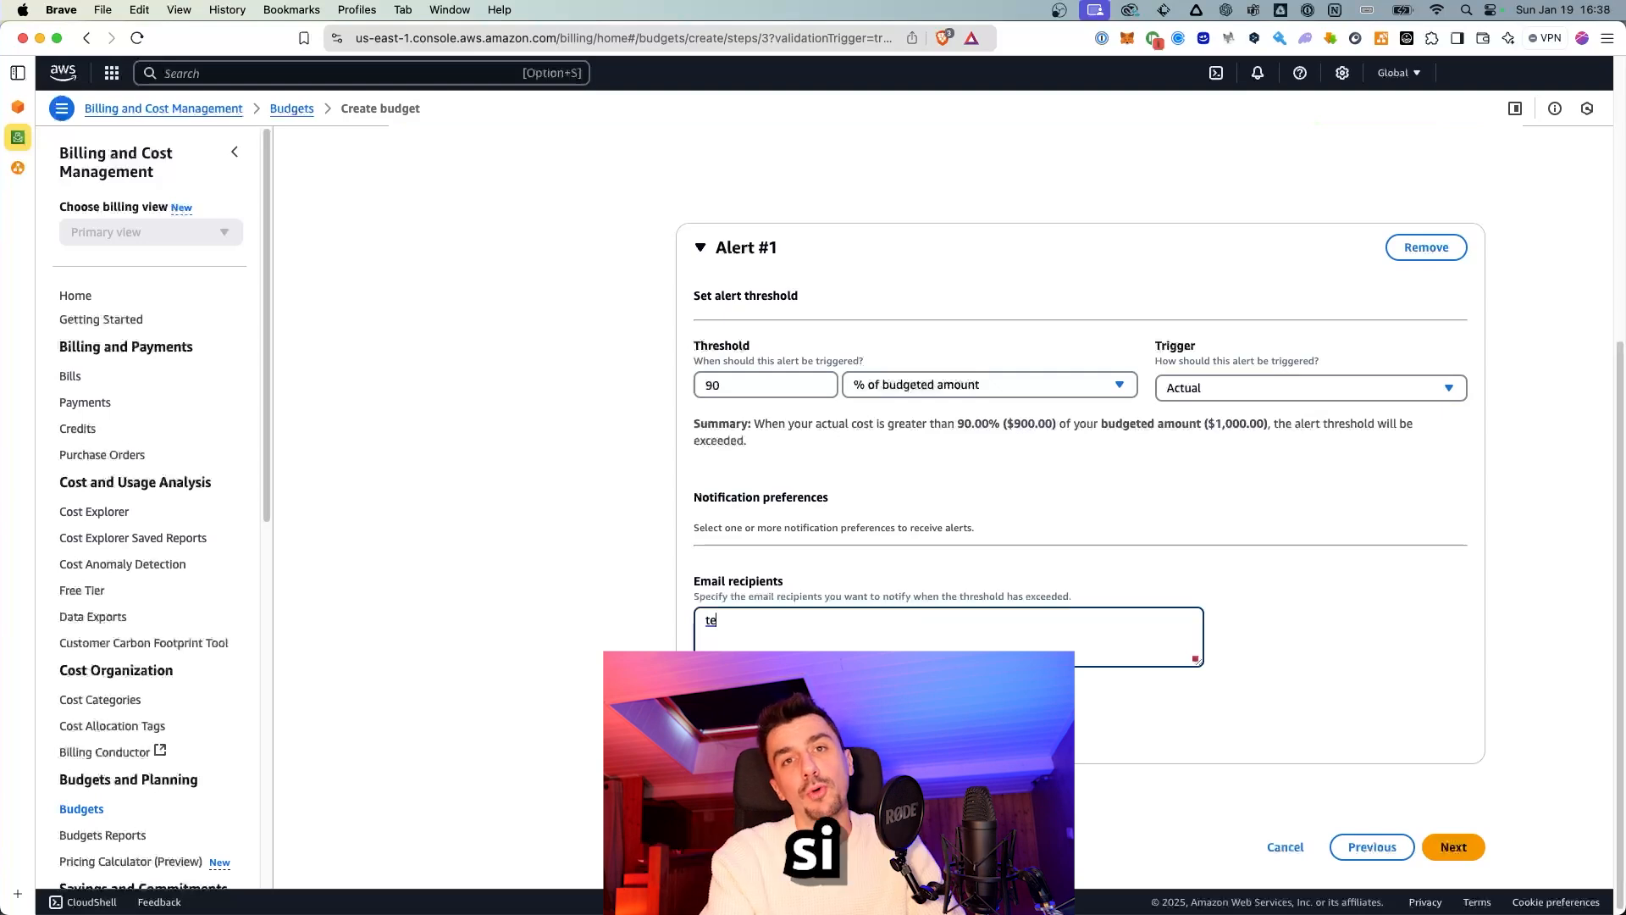
{"action": "key", "text": "BackSpace"}
{"action": "key", "text": "BackSpace"}
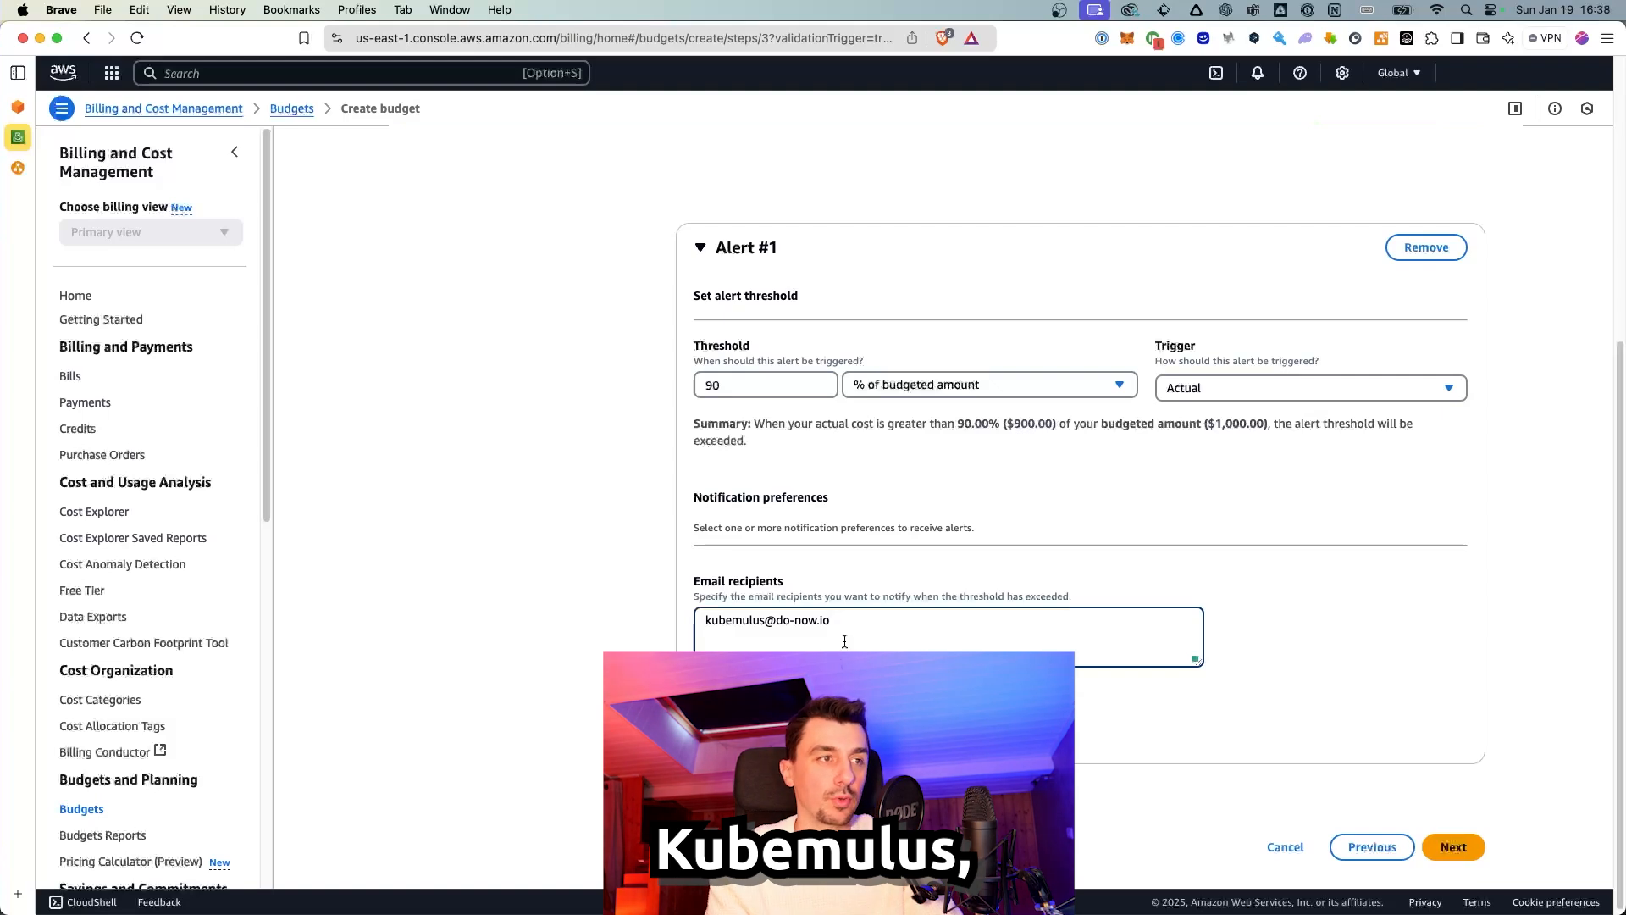
{"action": "key", "text": "super+a"}
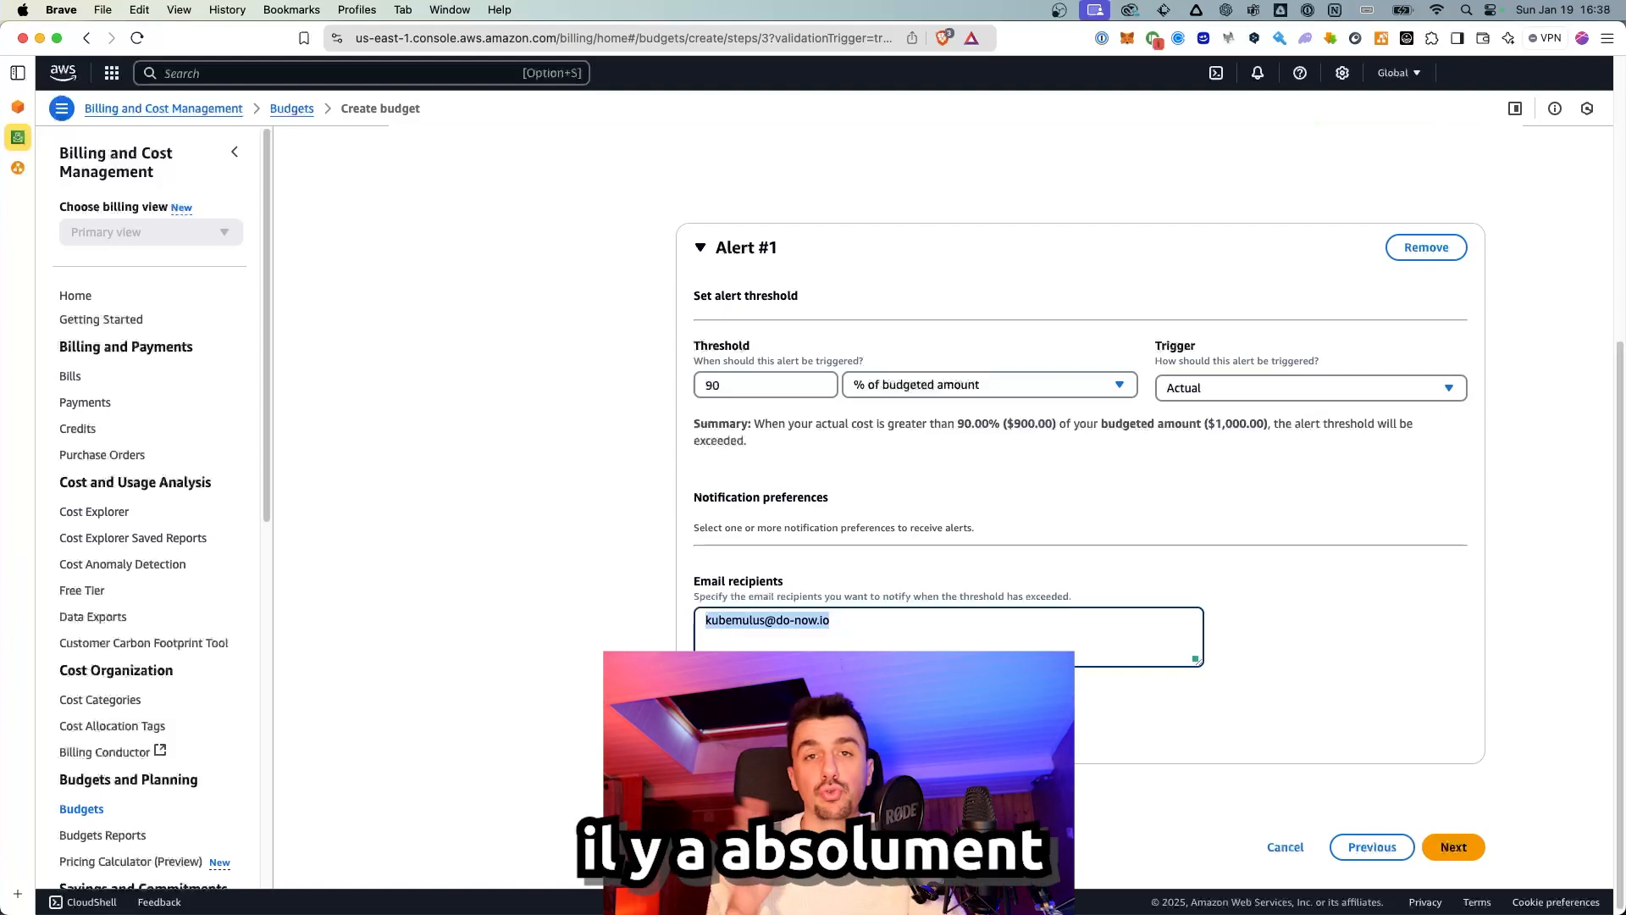
{"action": "left_click", "coordinate": [840, 623]}
{"action": "left_click_drag", "start_coordinate": [840, 623], "coordinate": [678, 623]}
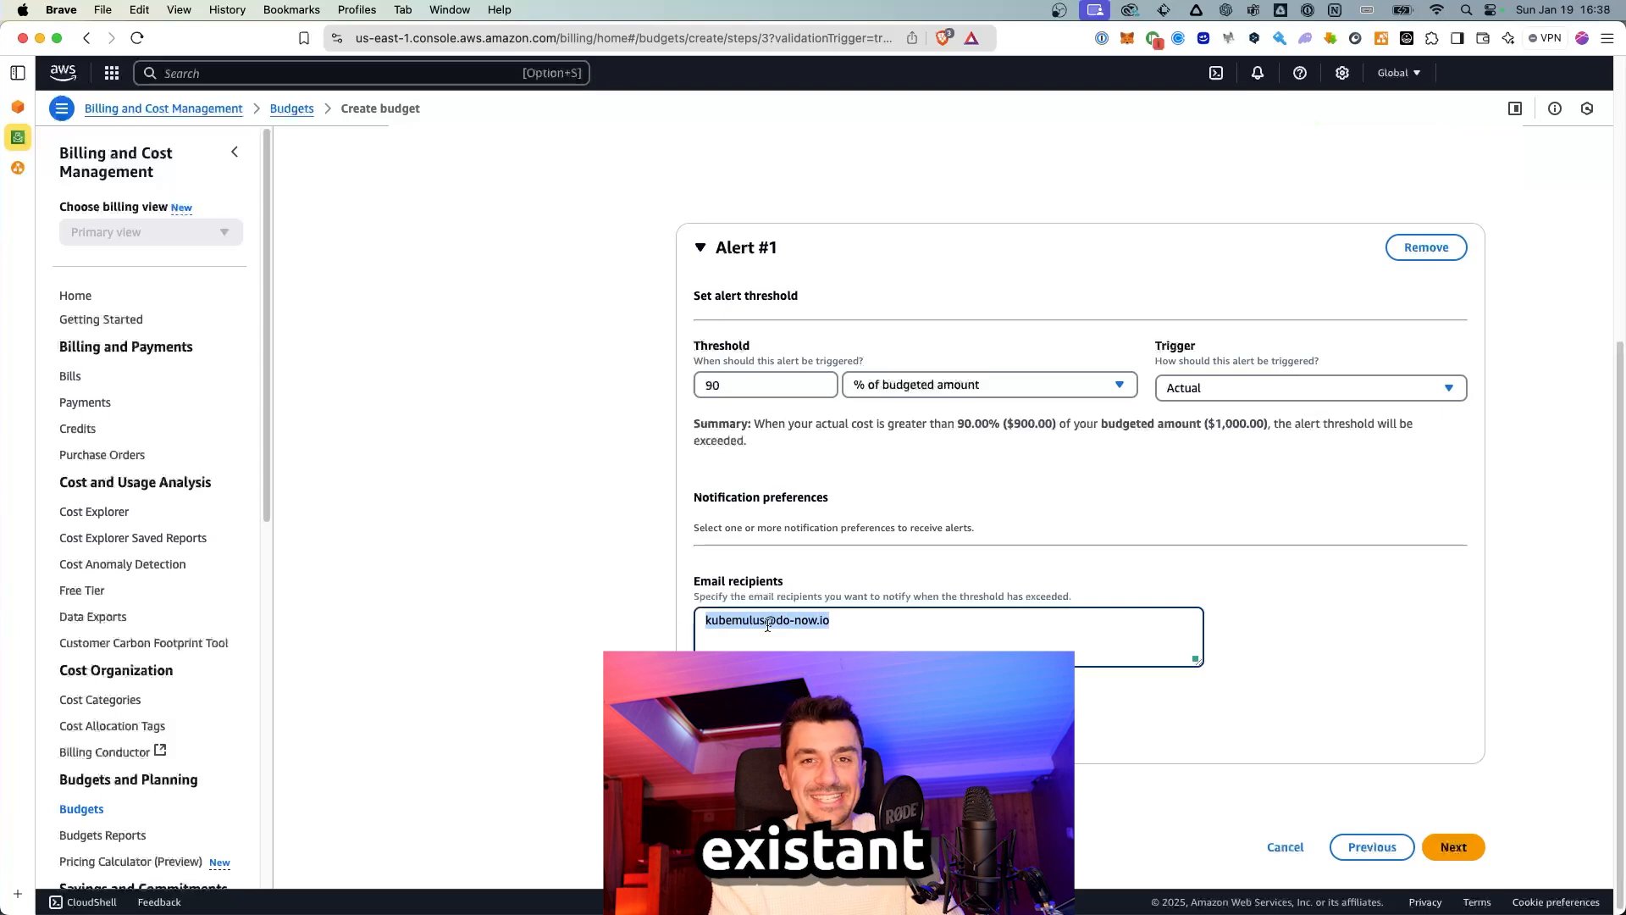
{"action": "key", "text": "BackSpace"}
{"action": "key", "text": "BackSpace"}
{"action": "key", "text": "BackSpace"}
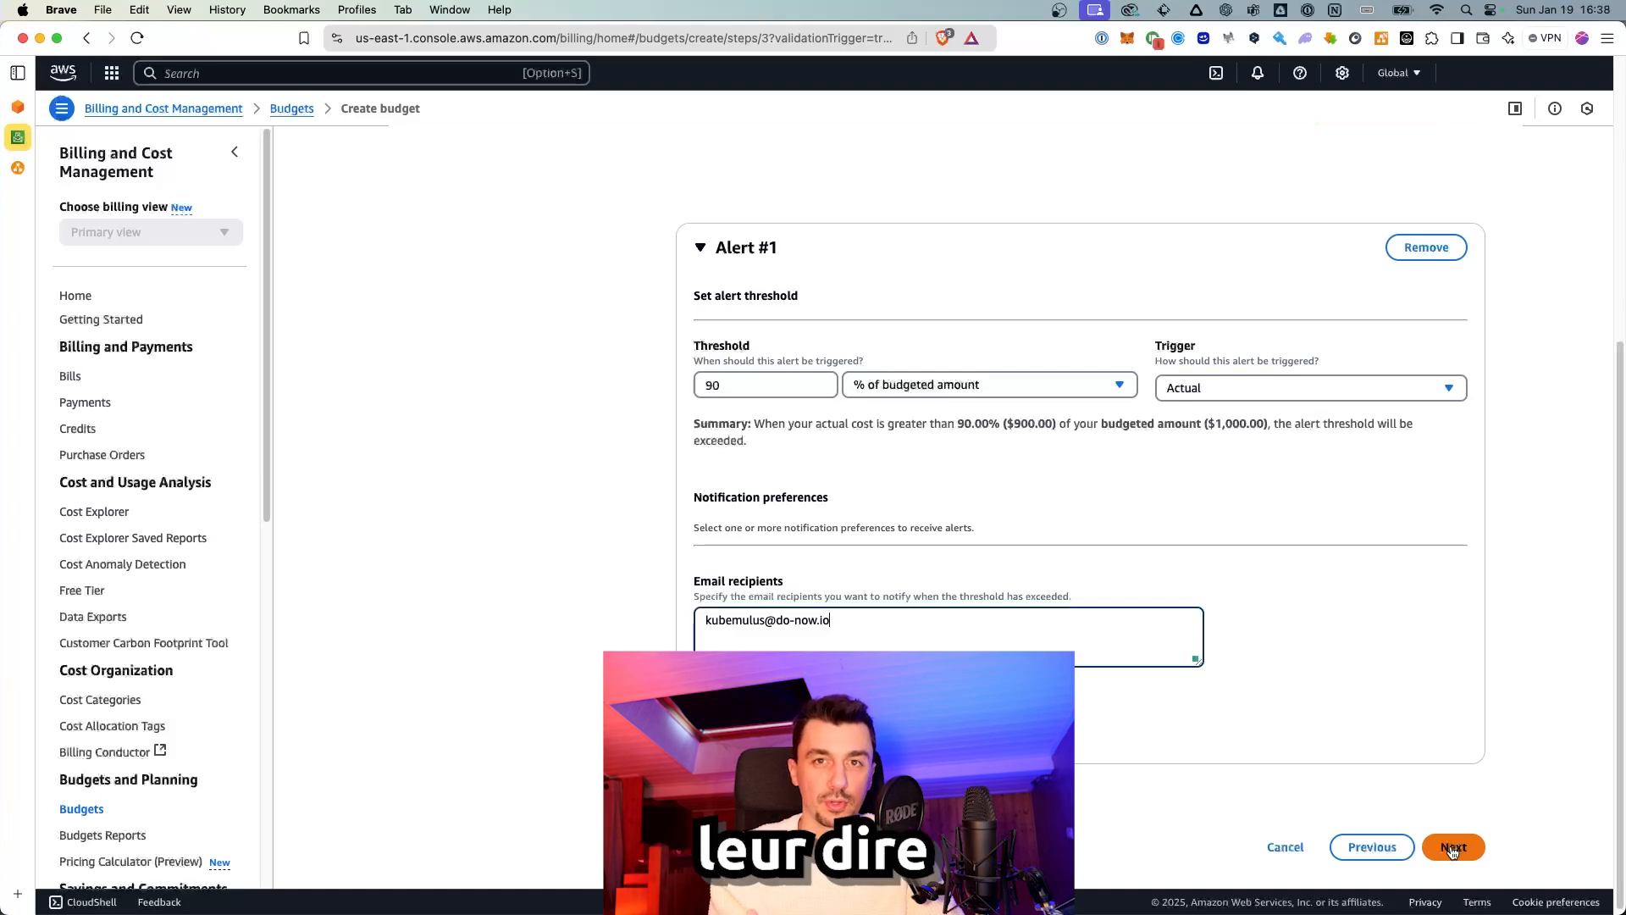
{"action": "left_click", "coordinate": [1452, 849]}
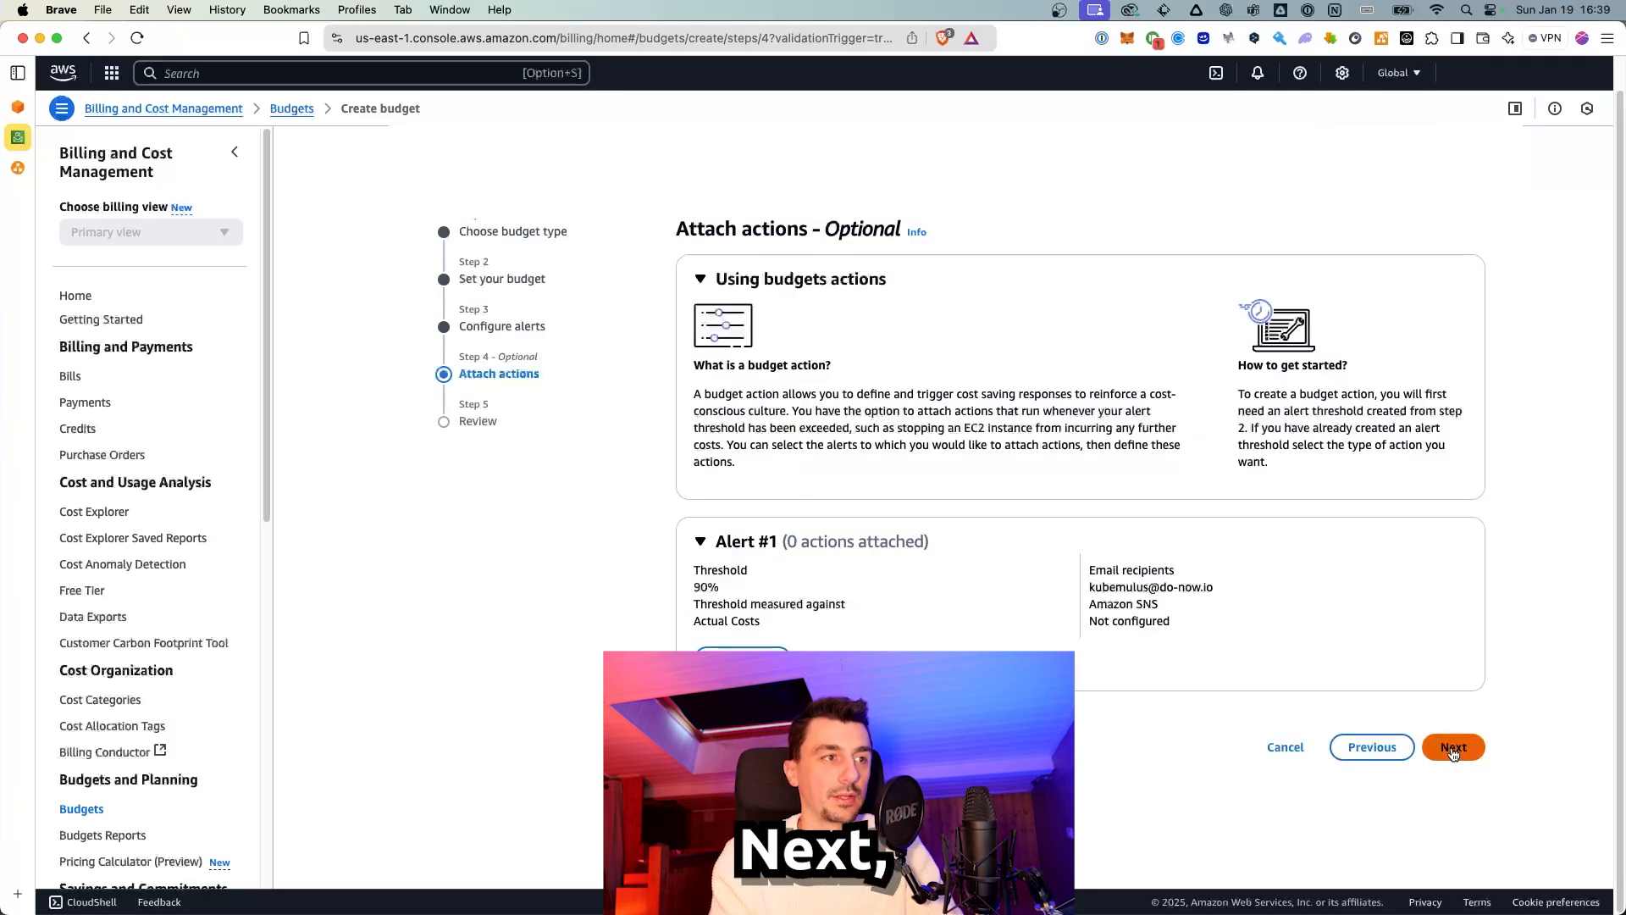
Step: Skip actions and create the $1,000 monthly budget from the review page
{"action": "left_click", "coordinate": [1453, 749]}
{"action": "scroll", "coordinate": [1304, 771], "scroll_direction": "down", "scroll_amount": 5}
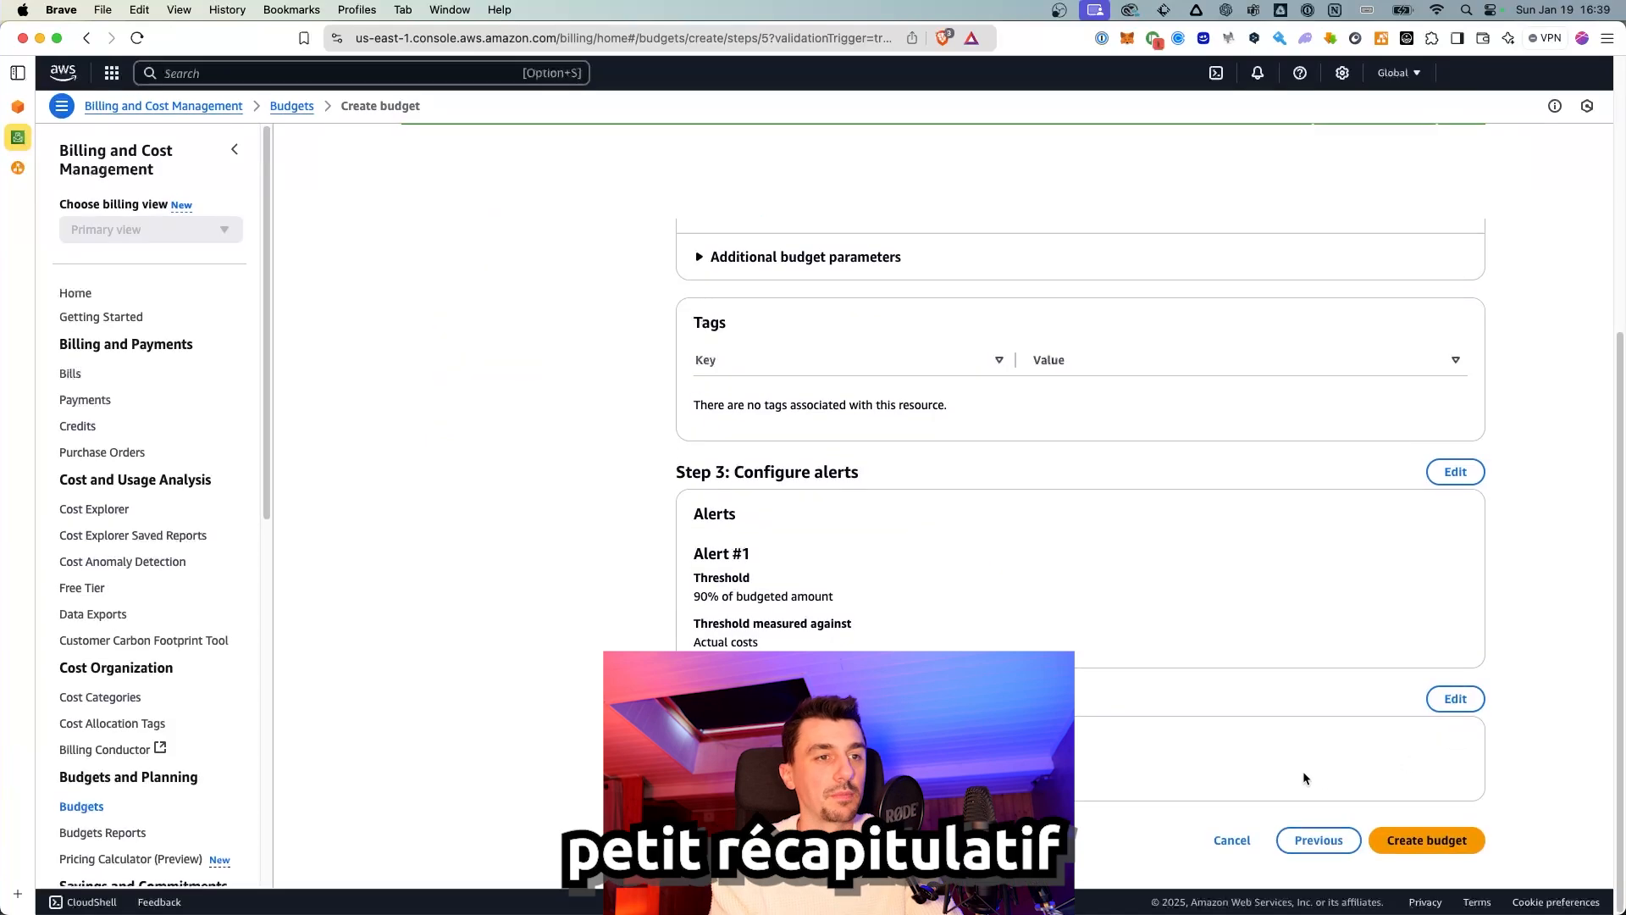
{"action": "left_click", "coordinate": [1438, 843]}
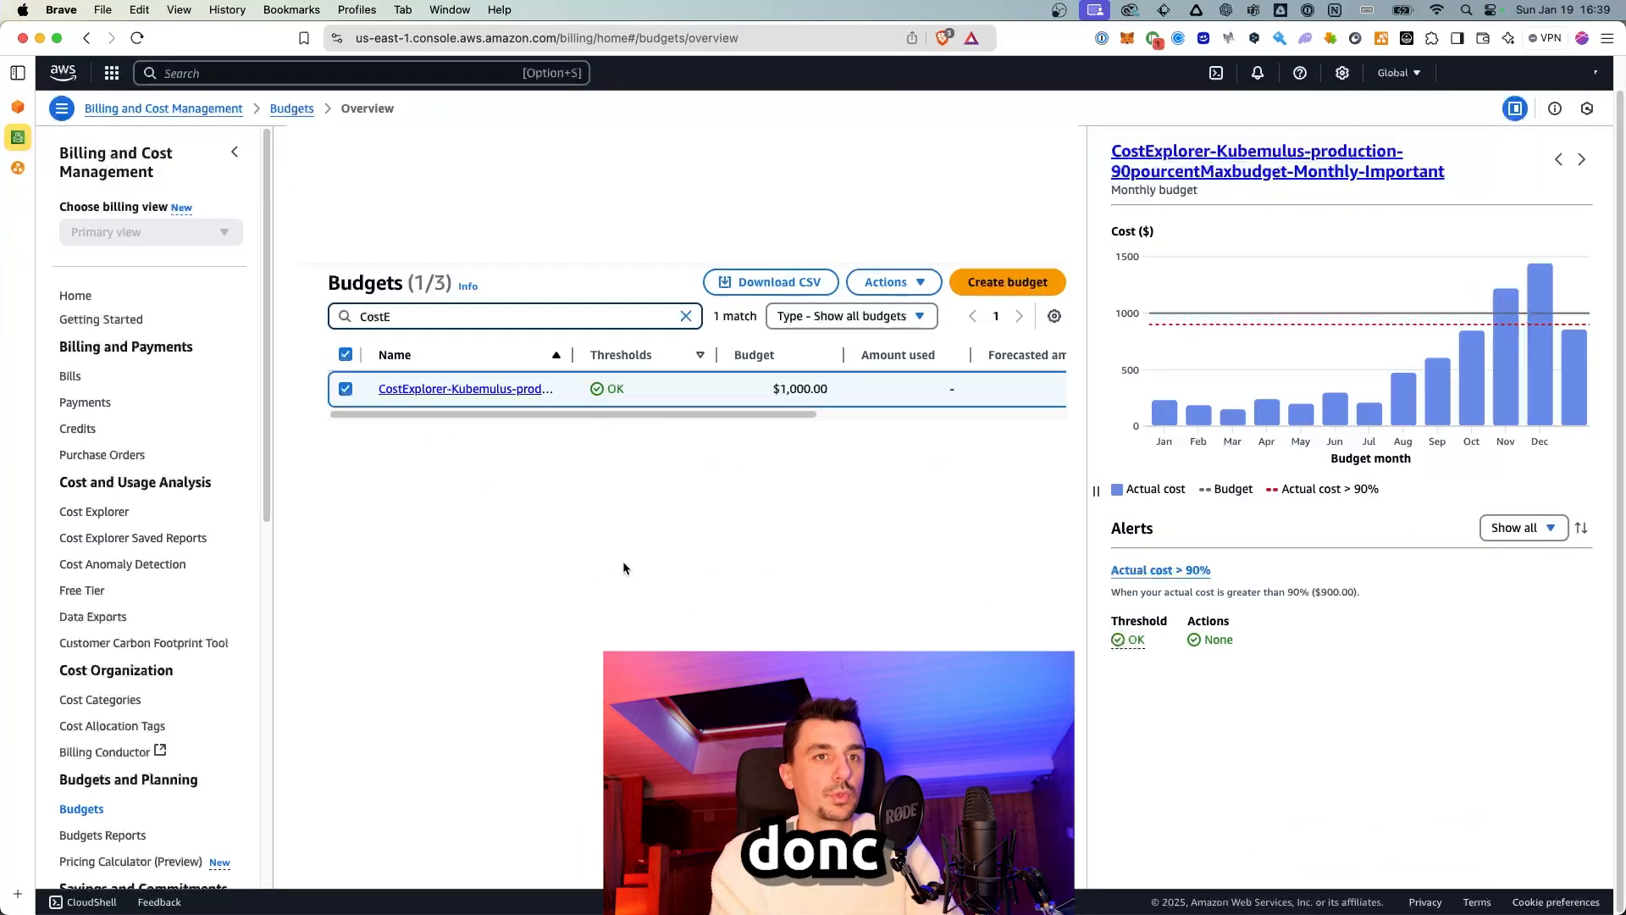
Step: Review the new budget's monthly cost chart in the Budgets overview, then open Cost Explorer
{"action": "mouse_move", "coordinate": [1552, 351]}
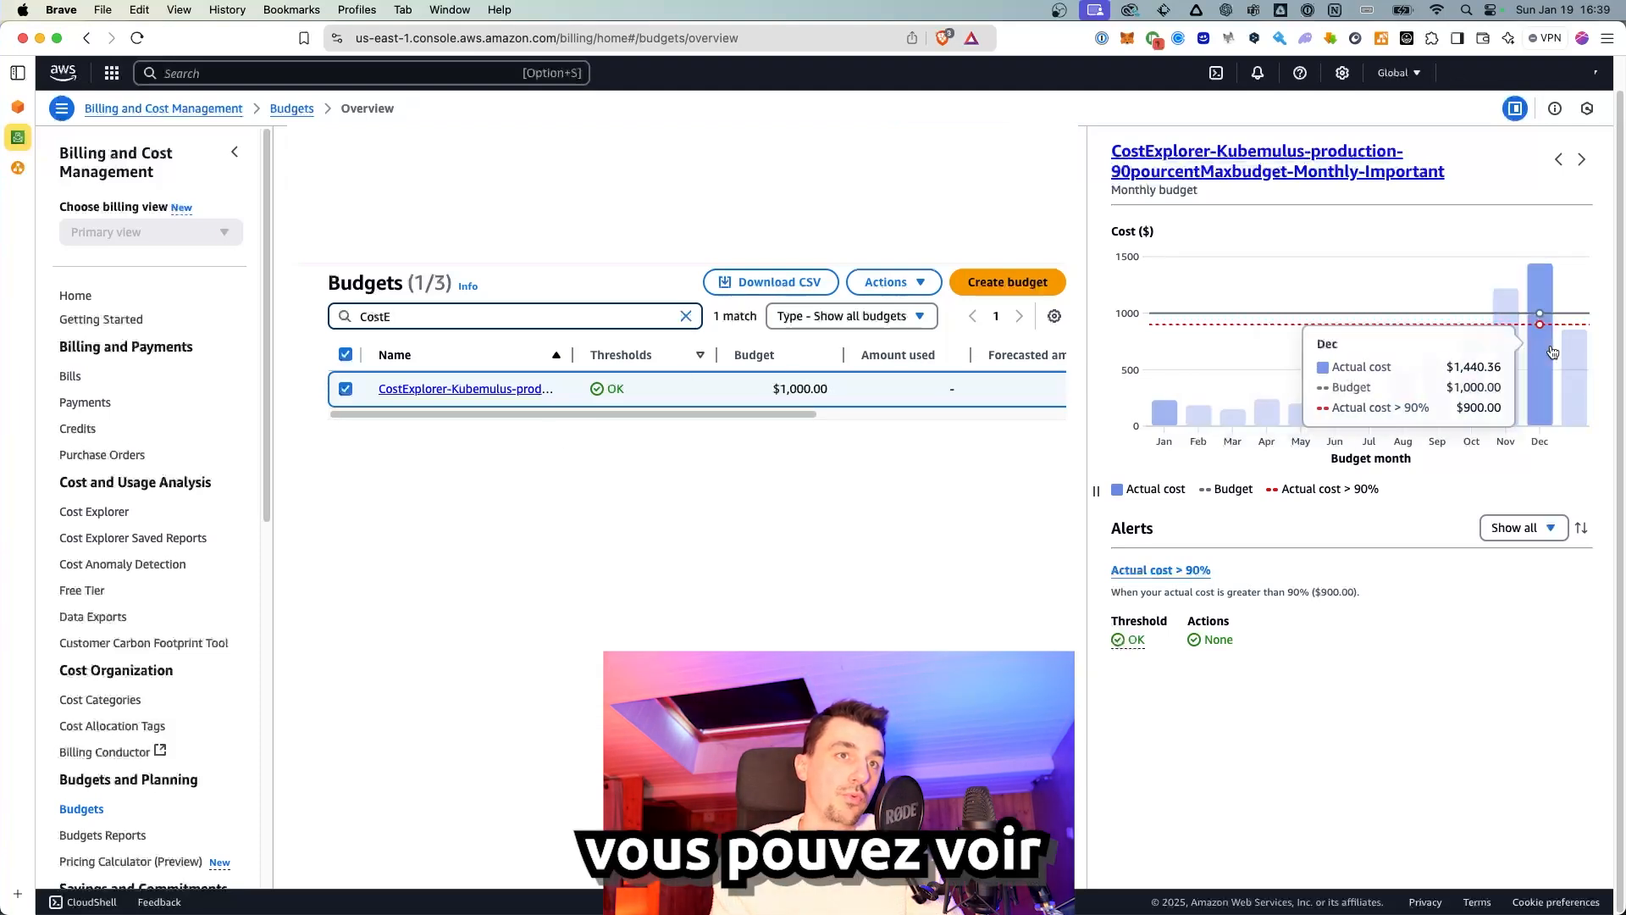
{"action": "mouse_move", "coordinate": [1332, 407]}
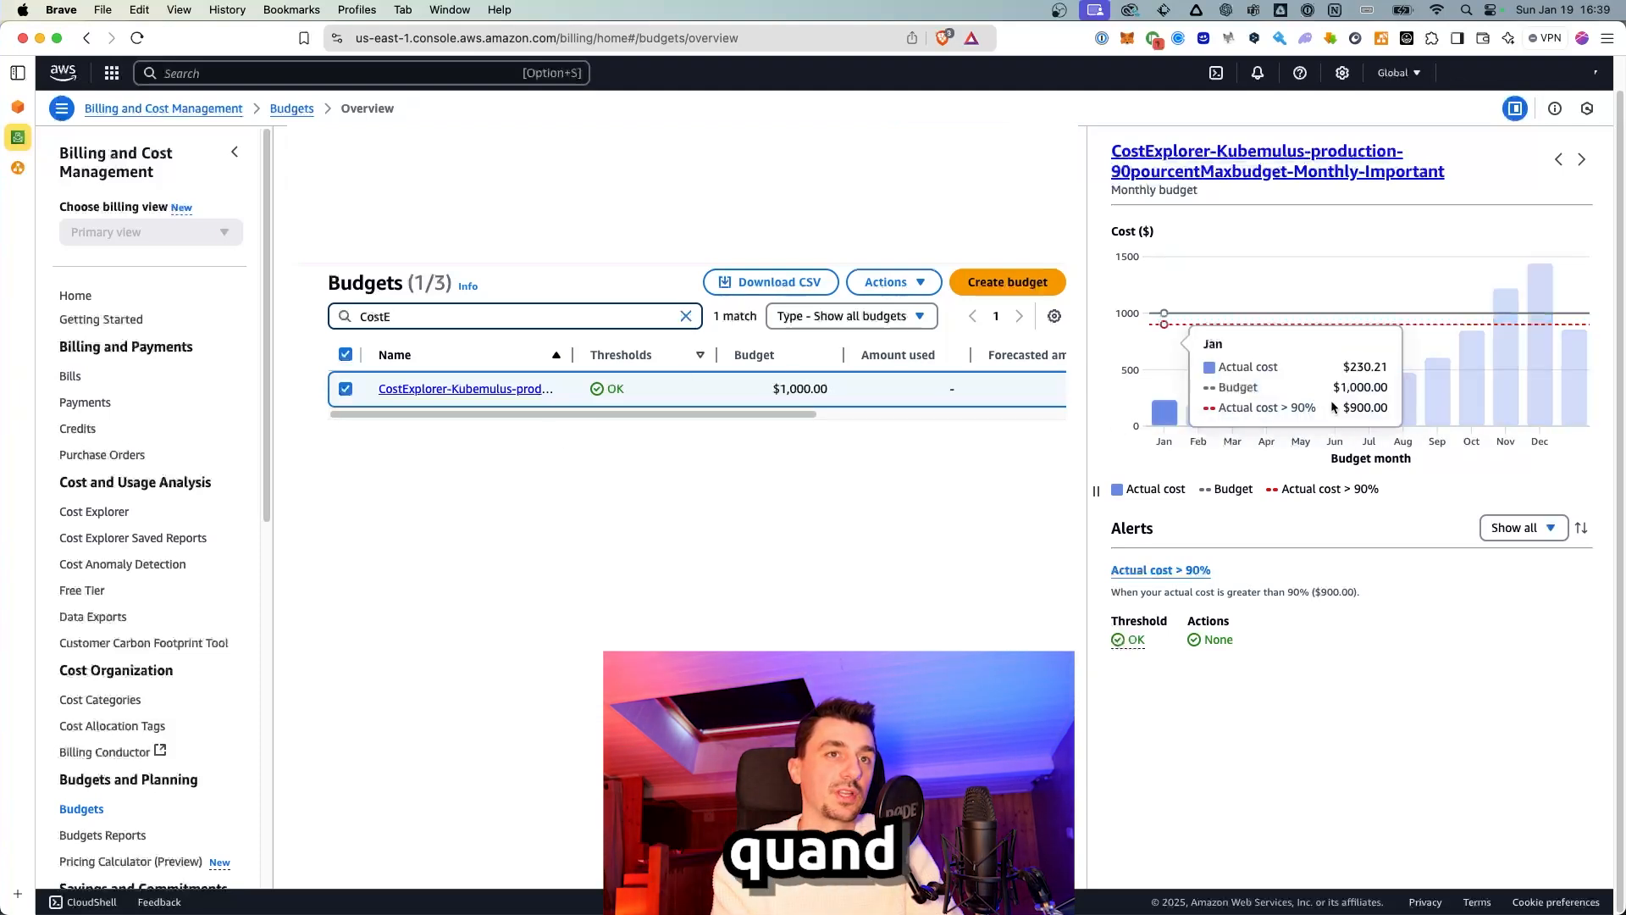
{"action": "mouse_move", "coordinate": [1406, 323]}
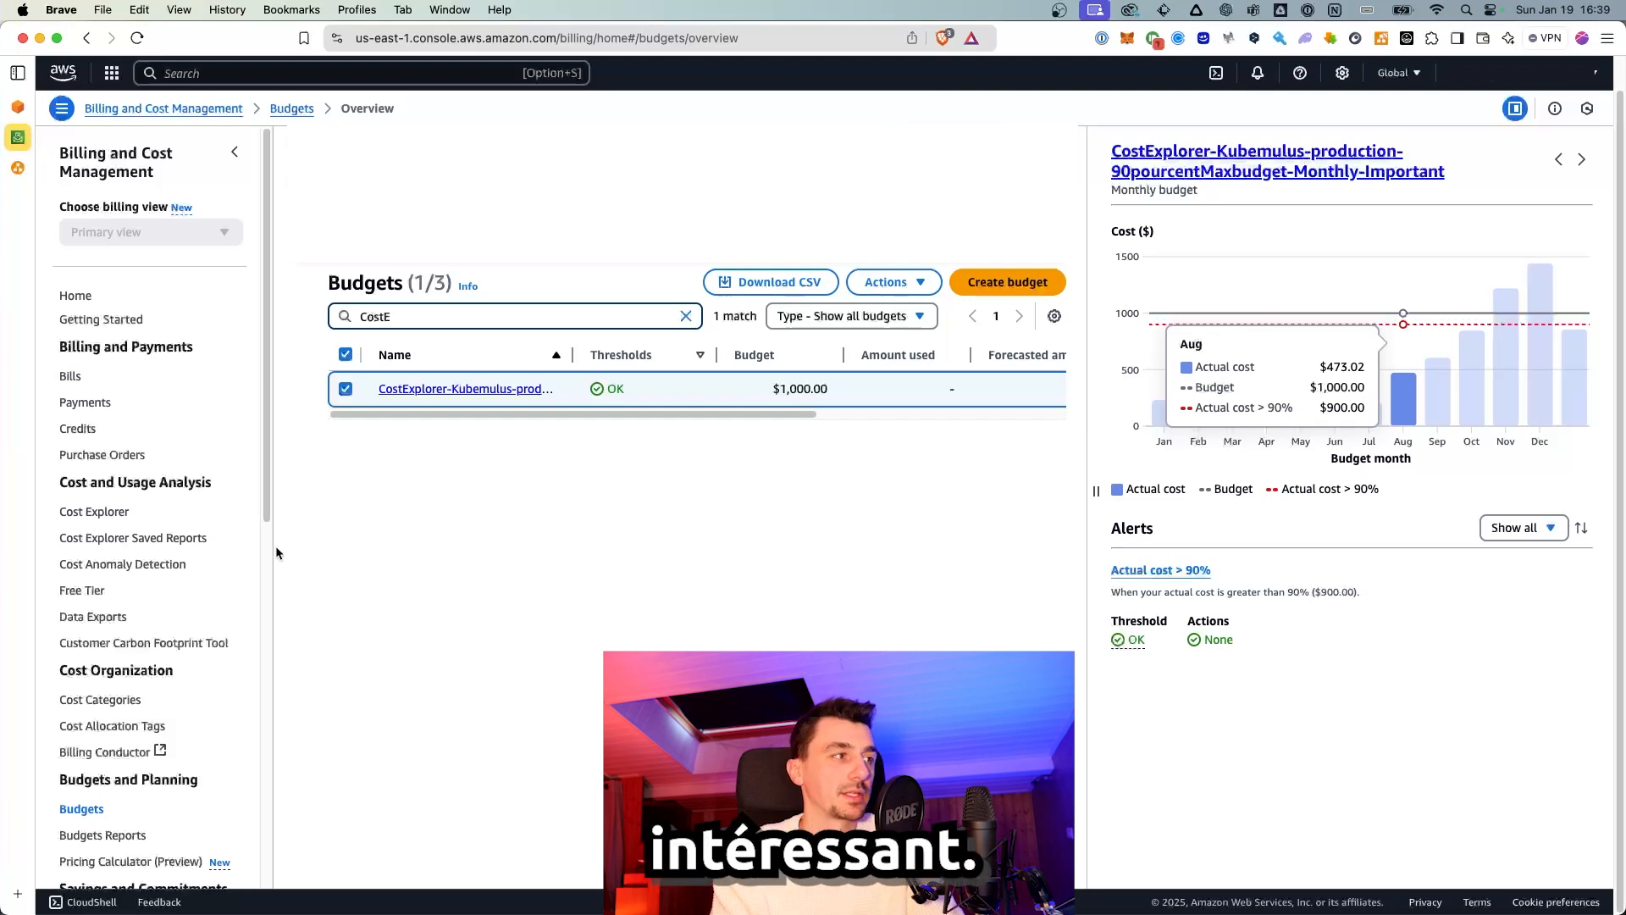
{"action": "scroll", "coordinate": [96, 428], "scroll_direction": "down", "scroll_amount": 2}
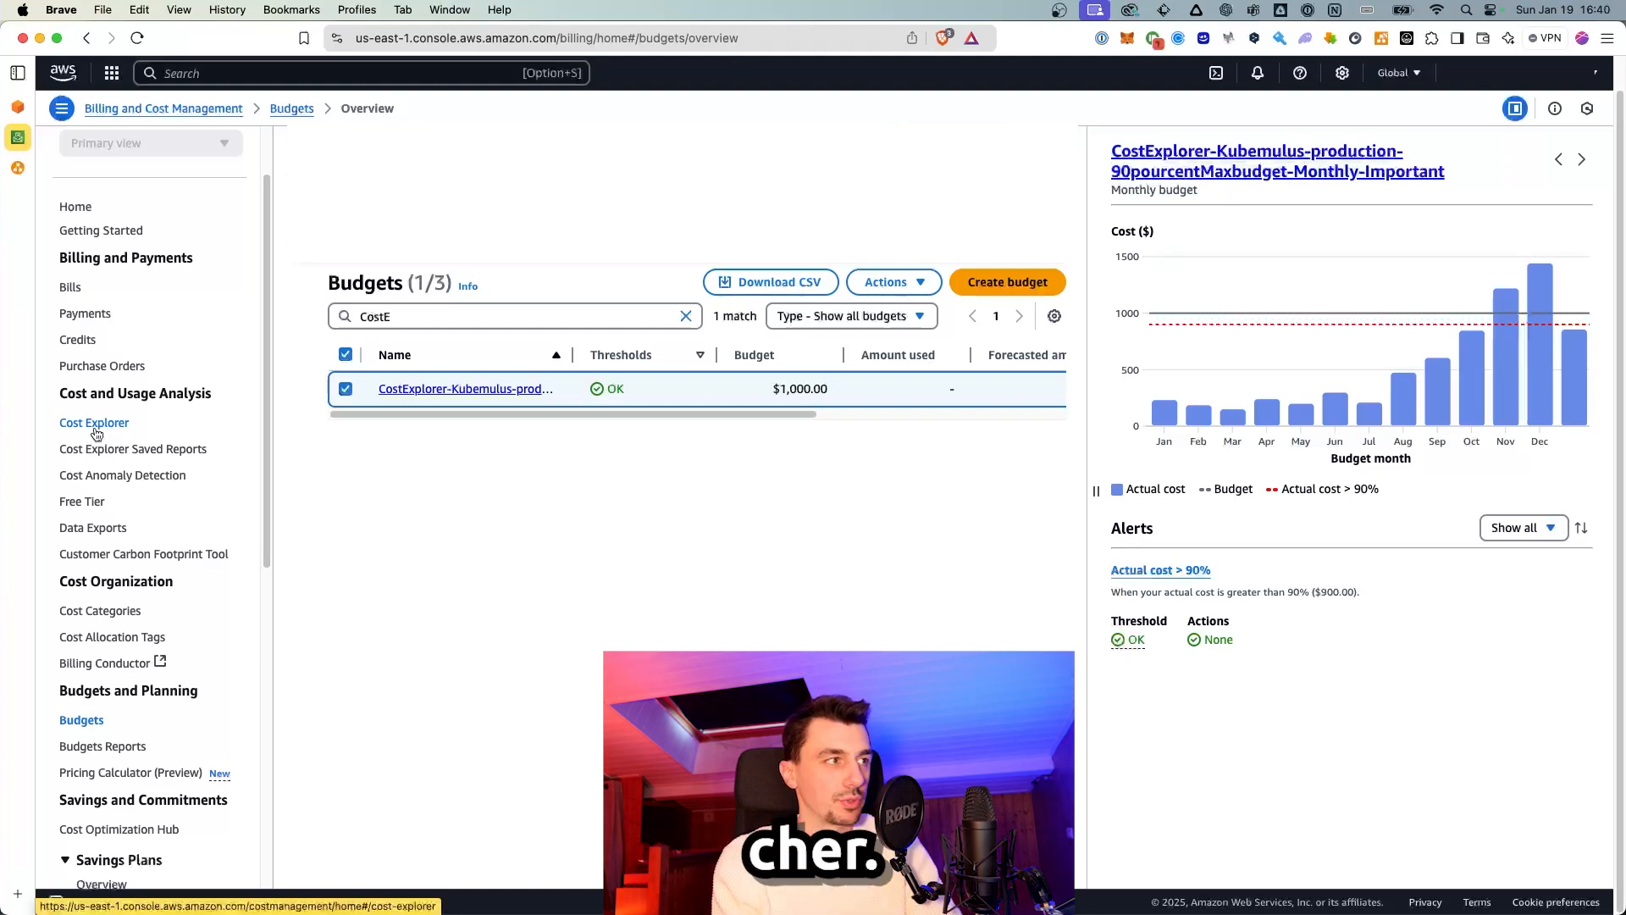
{"action": "left_click", "coordinate": [95, 428]}
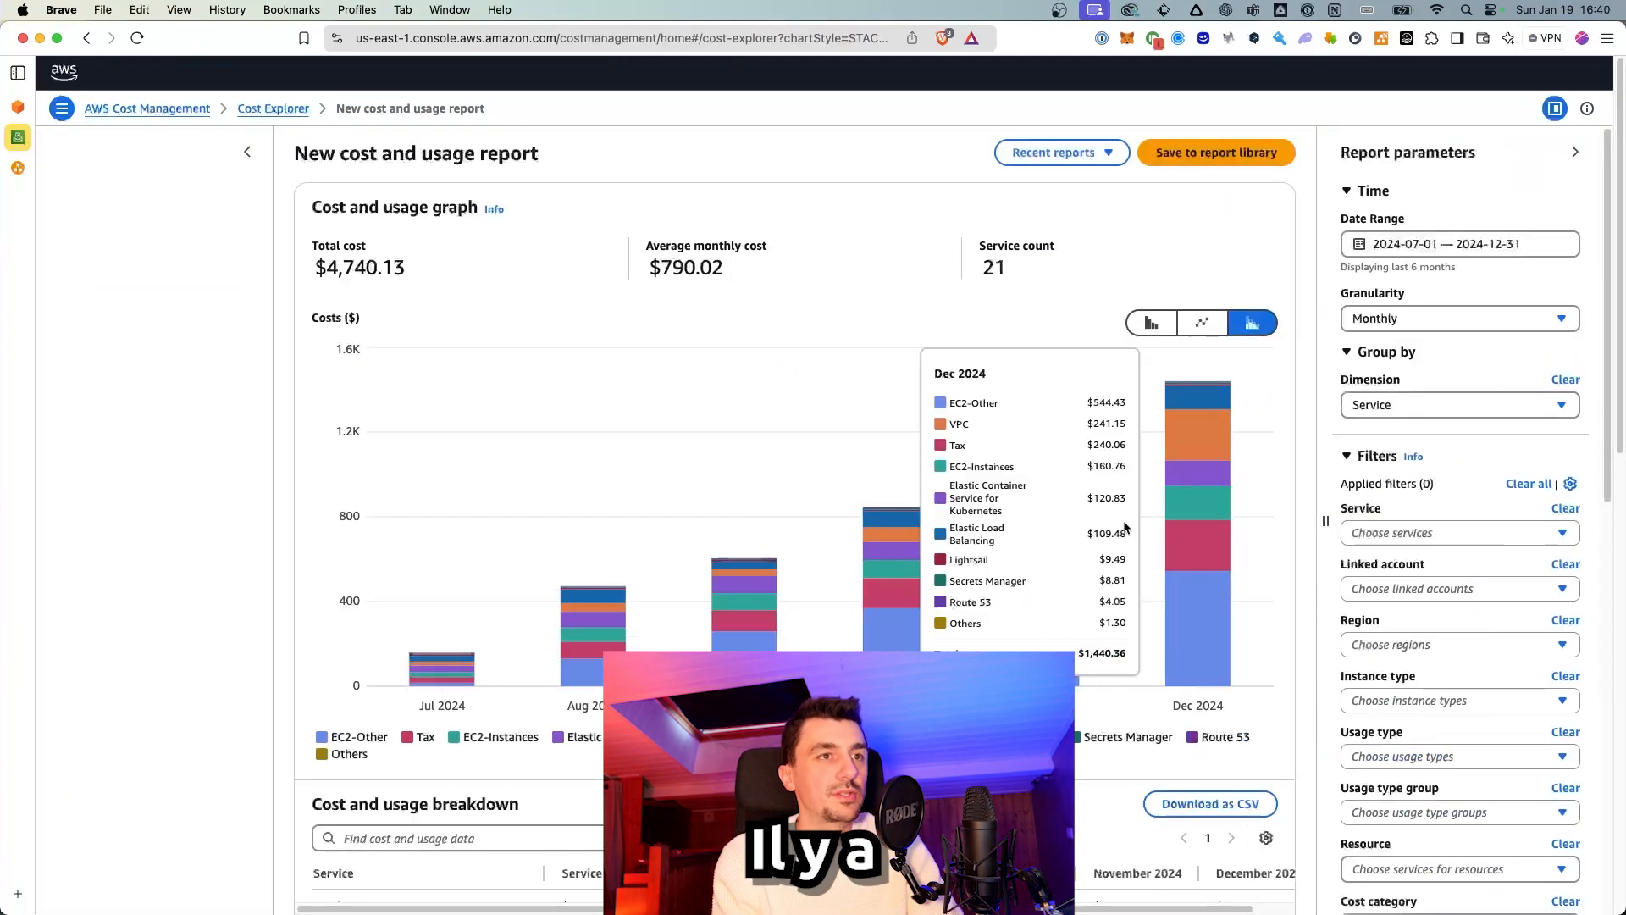
Step: Group the Cost Explorer report by Linked account, leaving the service filter unapplied
{"action": "left_click", "coordinate": [1430, 531]}
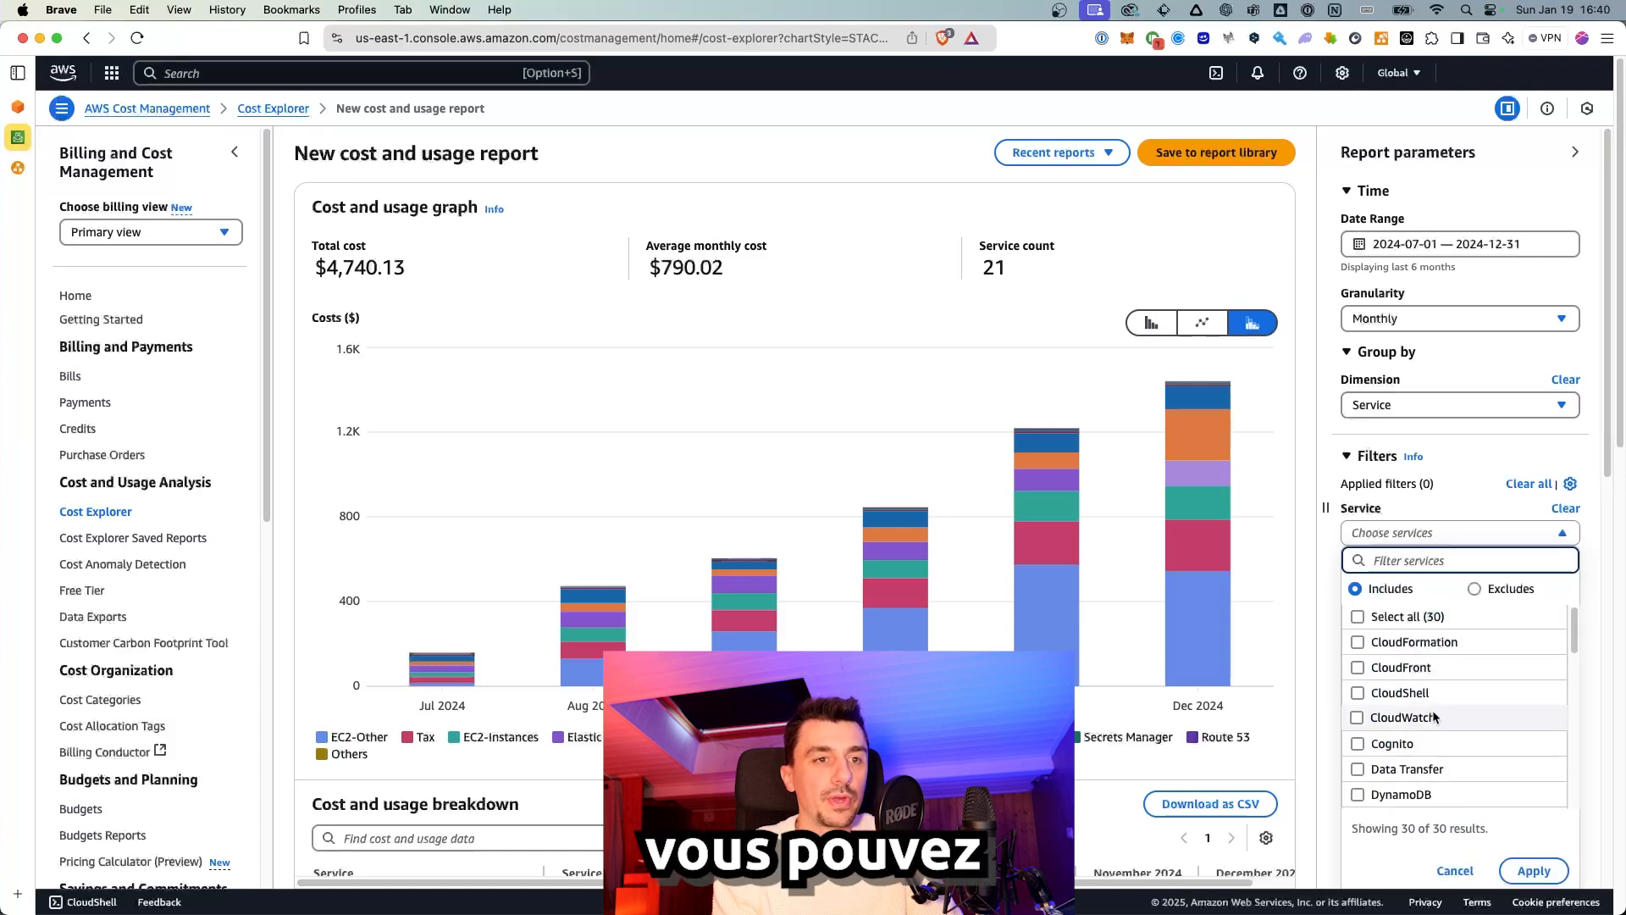
{"action": "left_click", "coordinate": [1315, 370]}
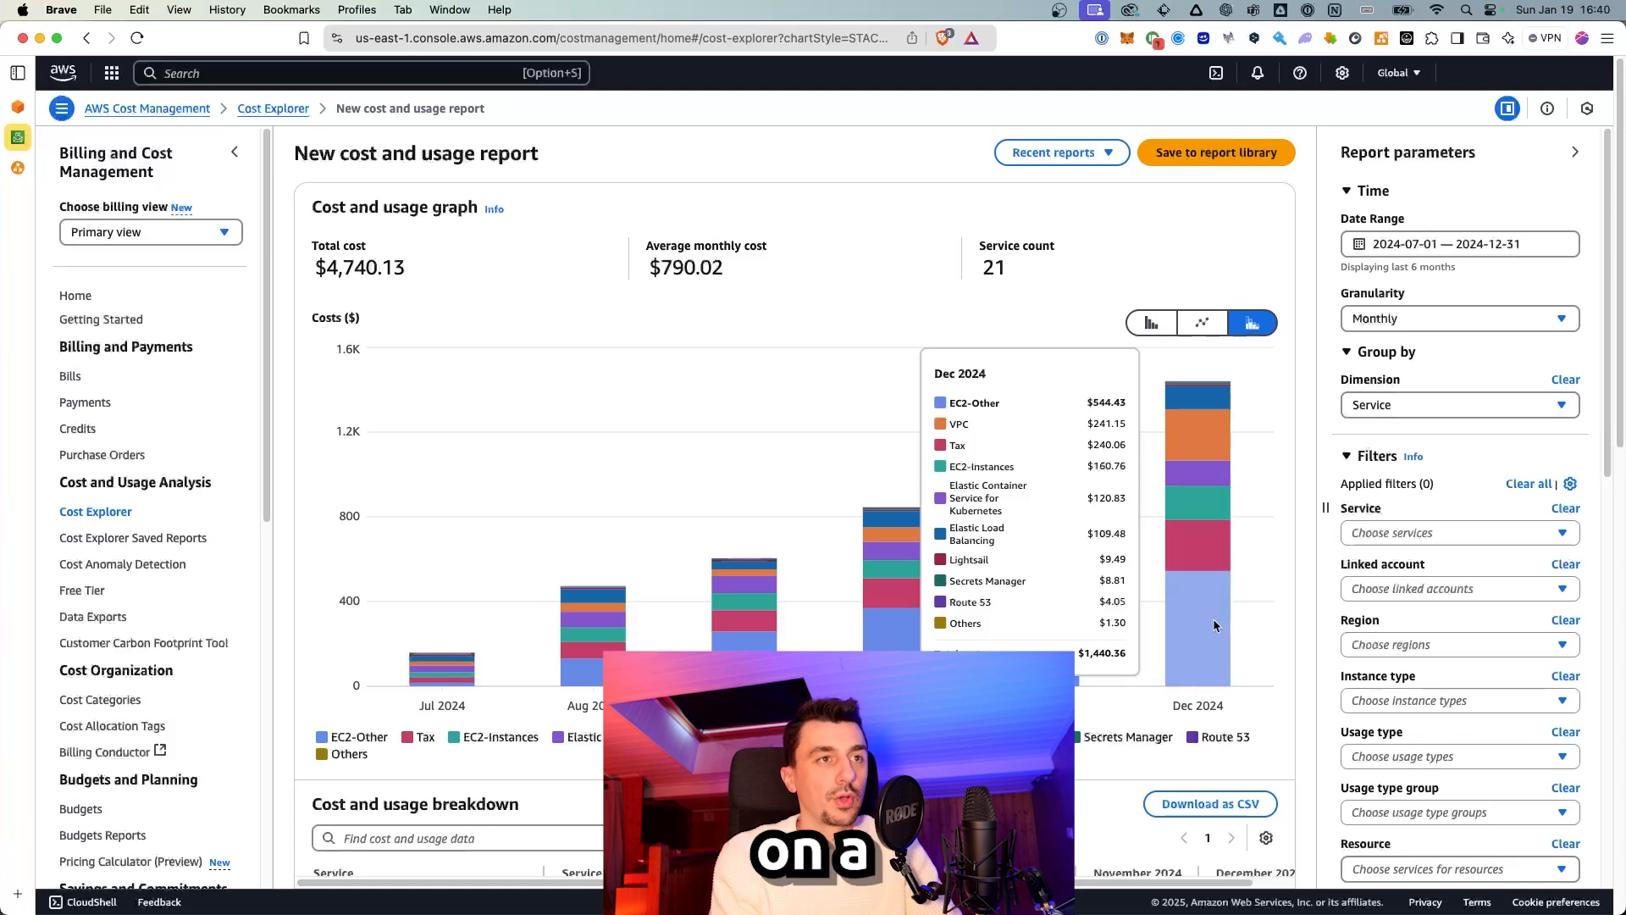
{"action": "left_click", "coordinate": [1427, 409]}
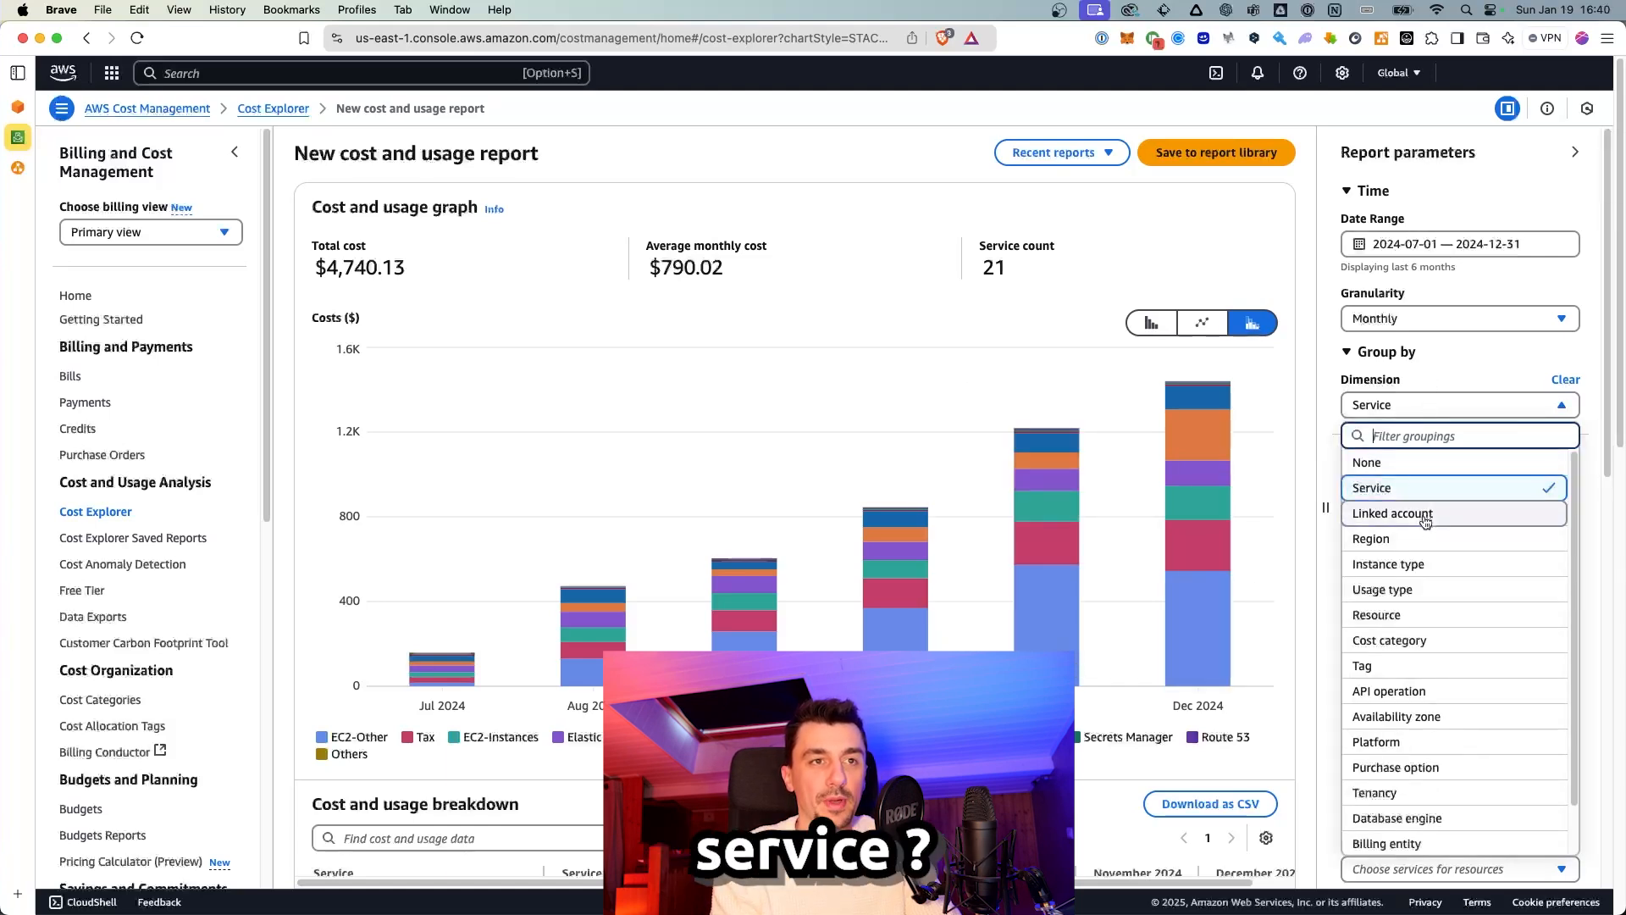
{"action": "left_click", "coordinate": [1393, 513]}
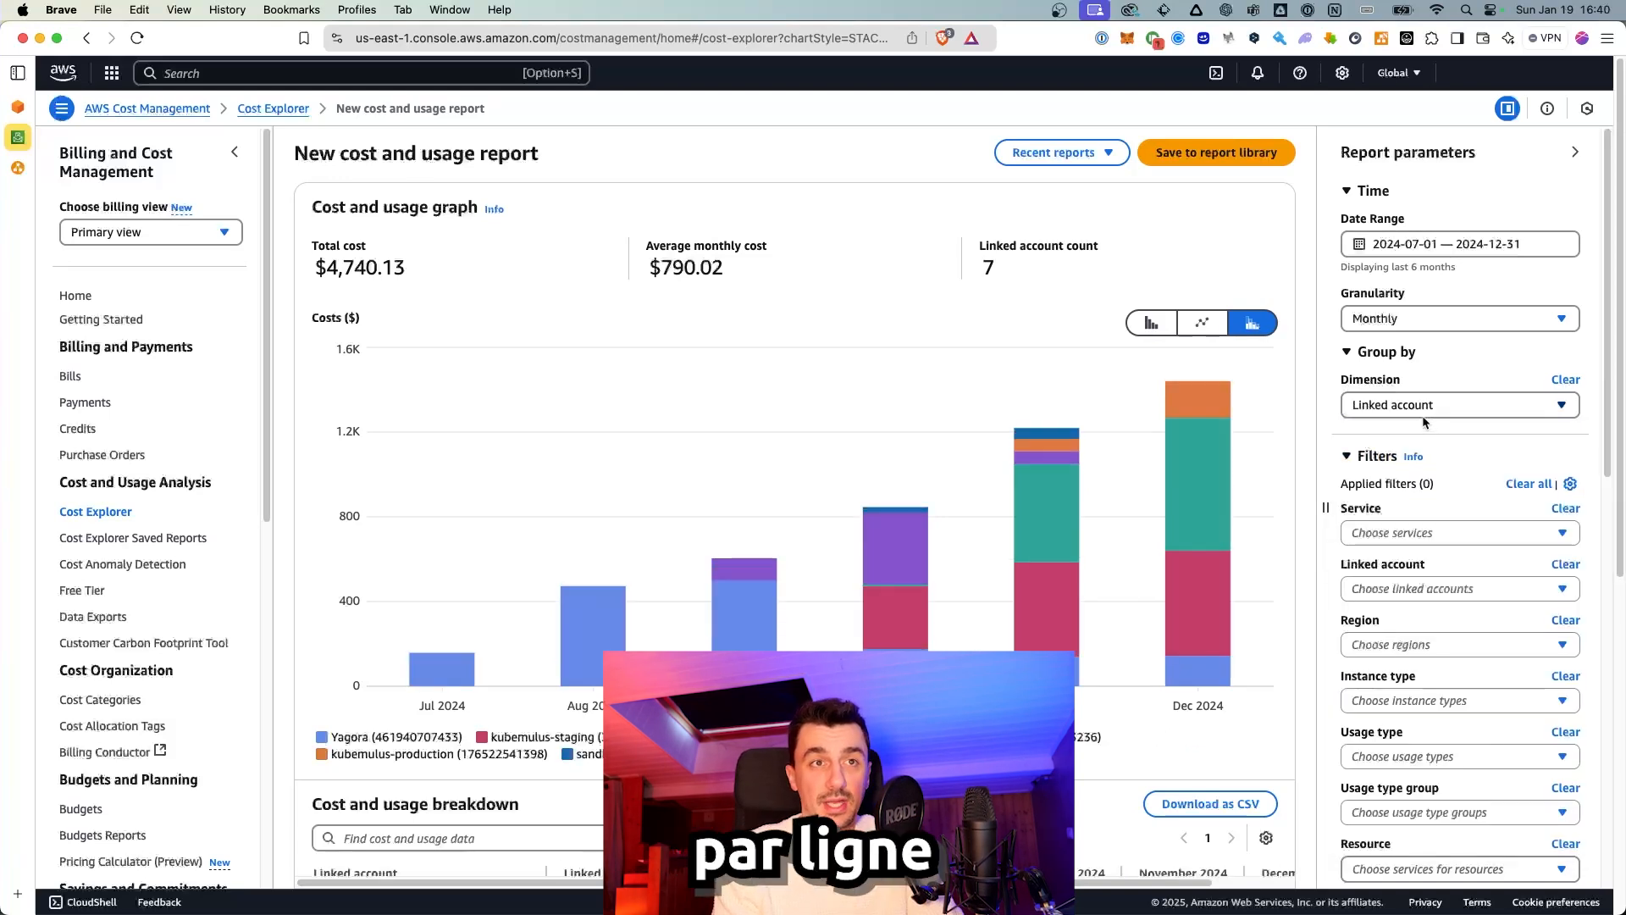
{"action": "mouse_move", "coordinate": [1196, 466]}
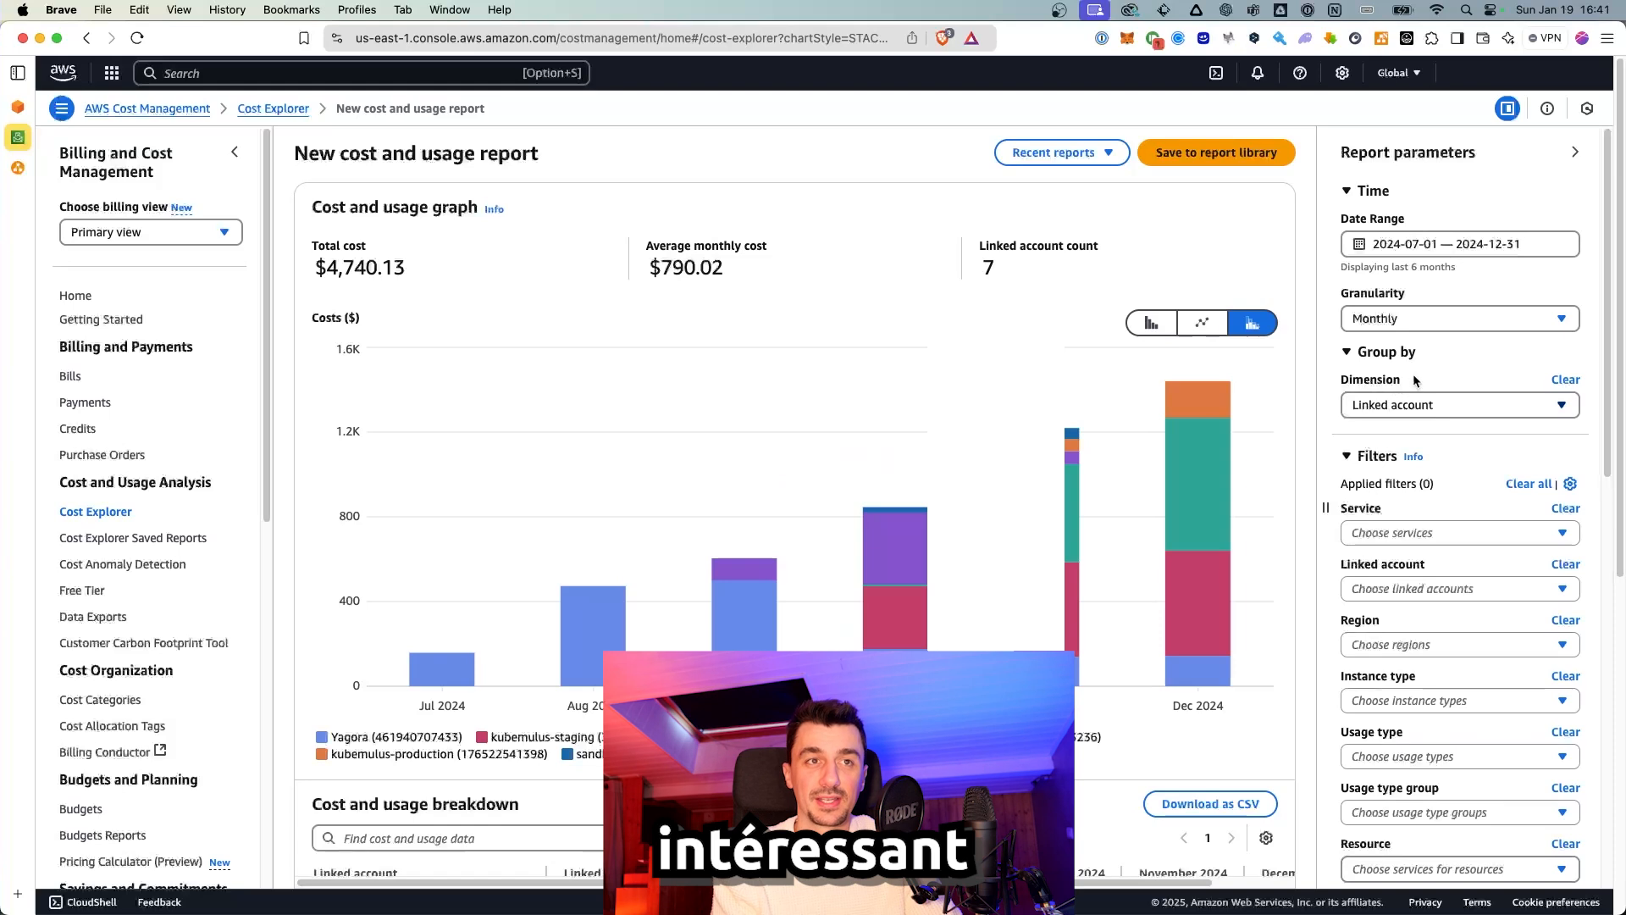
{"action": "left_click", "coordinate": [1431, 245]}
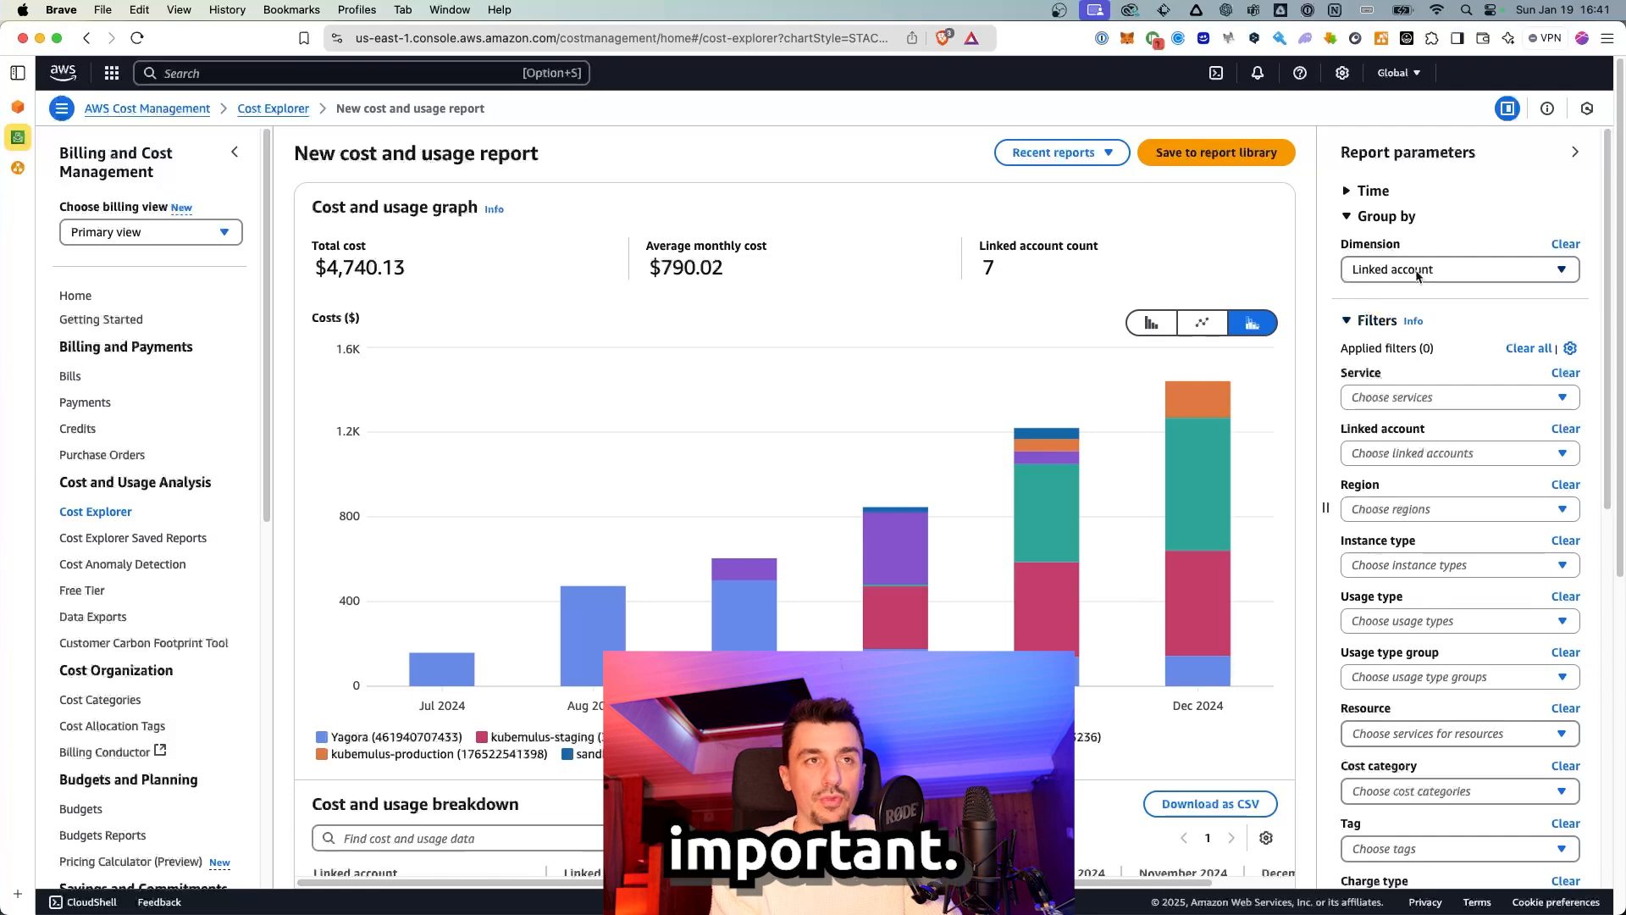
Step: Group costs by Region and inspect the December 2024 breakdown
{"action": "left_click", "coordinate": [1420, 273]}
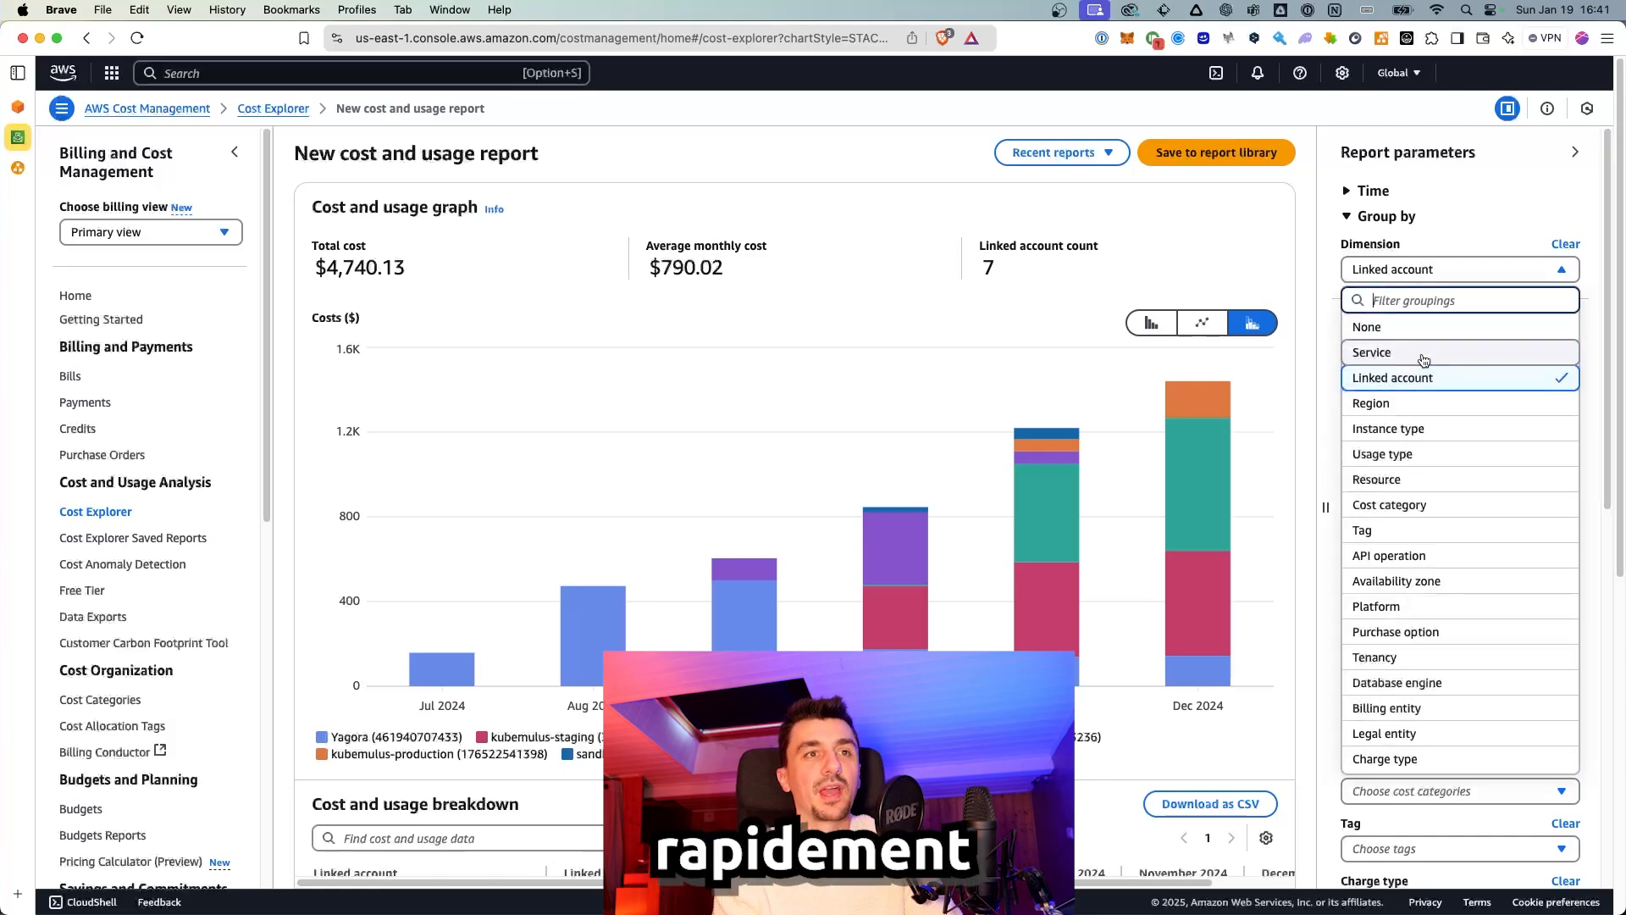
{"action": "left_click", "coordinate": [1409, 403]}
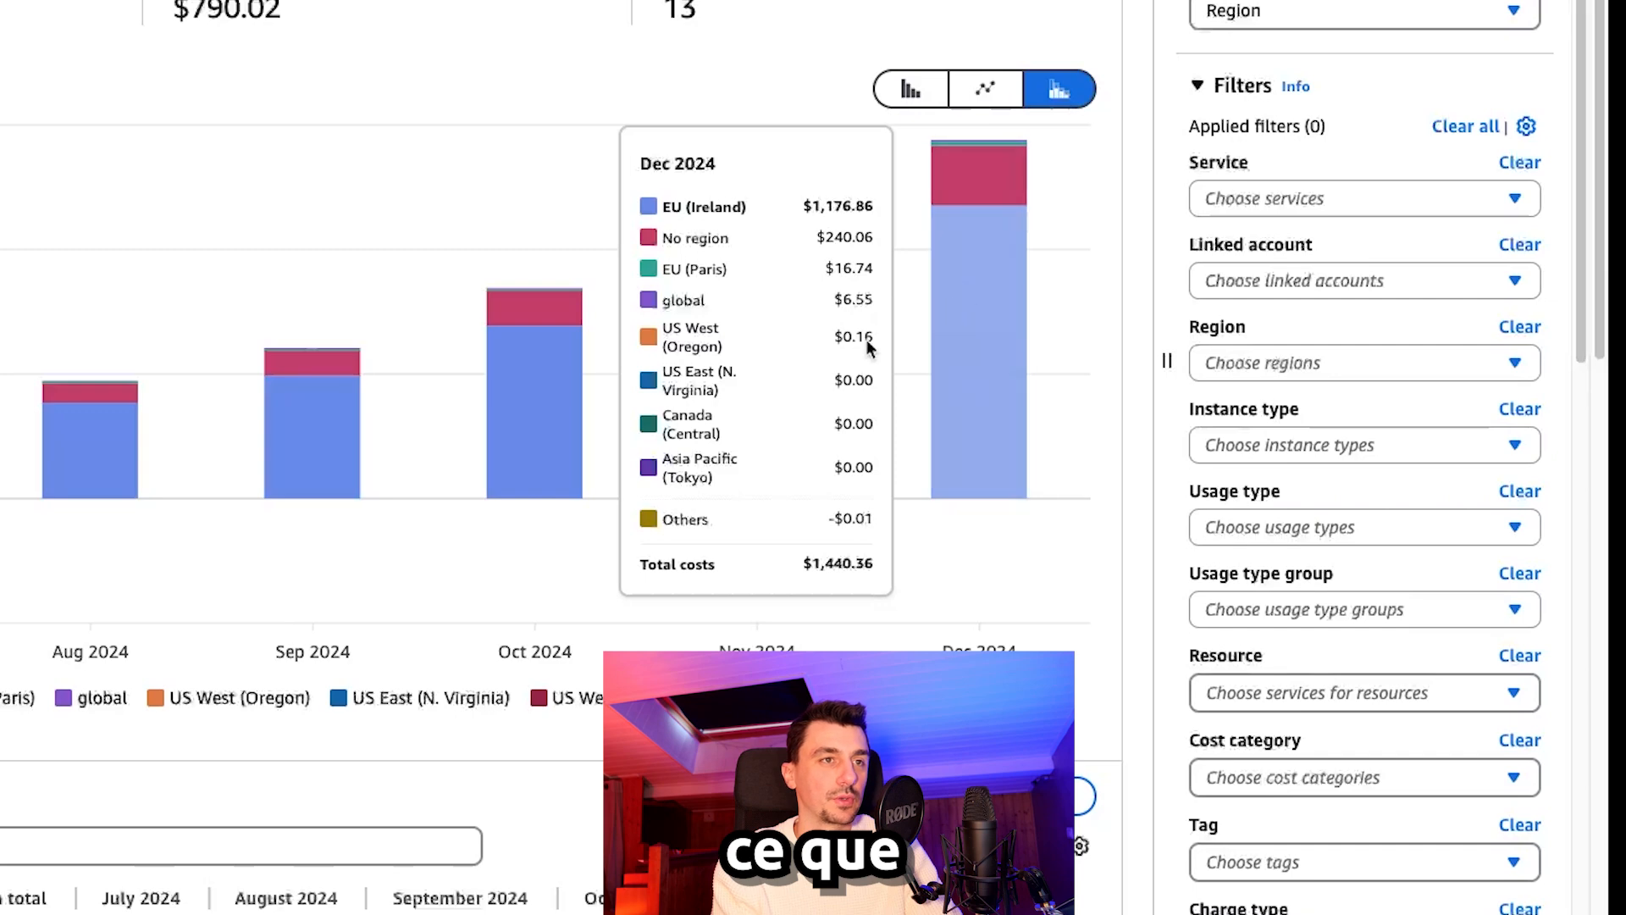
{"action": "mouse_move", "coordinate": [957, 144]}
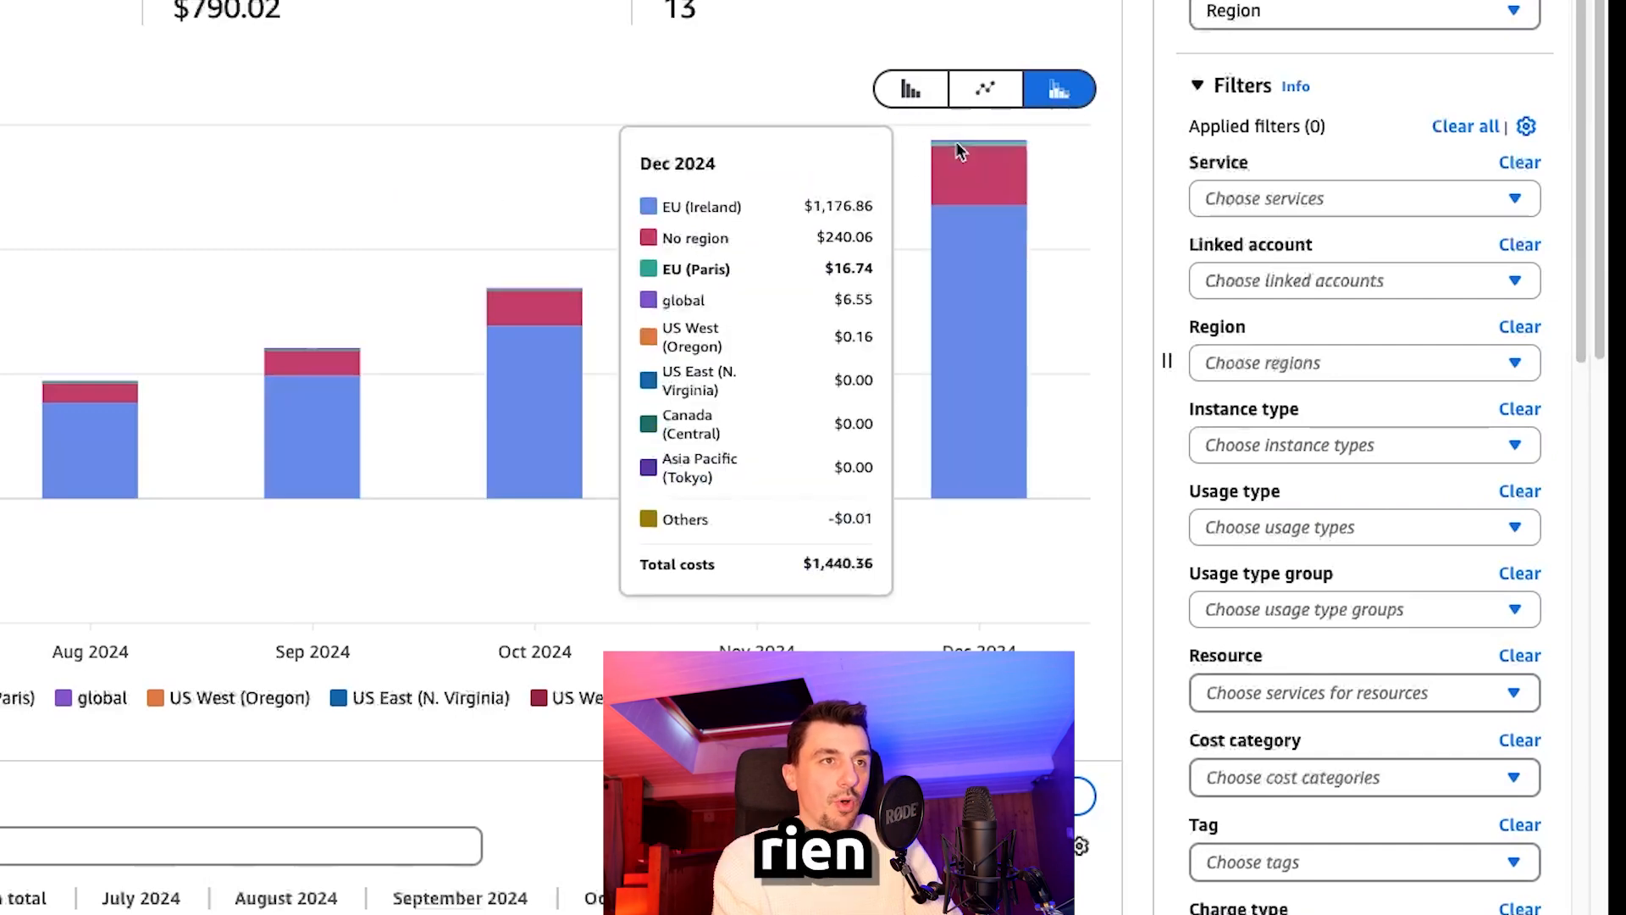
{"action": "left_click", "coordinate": [1014, 353]}
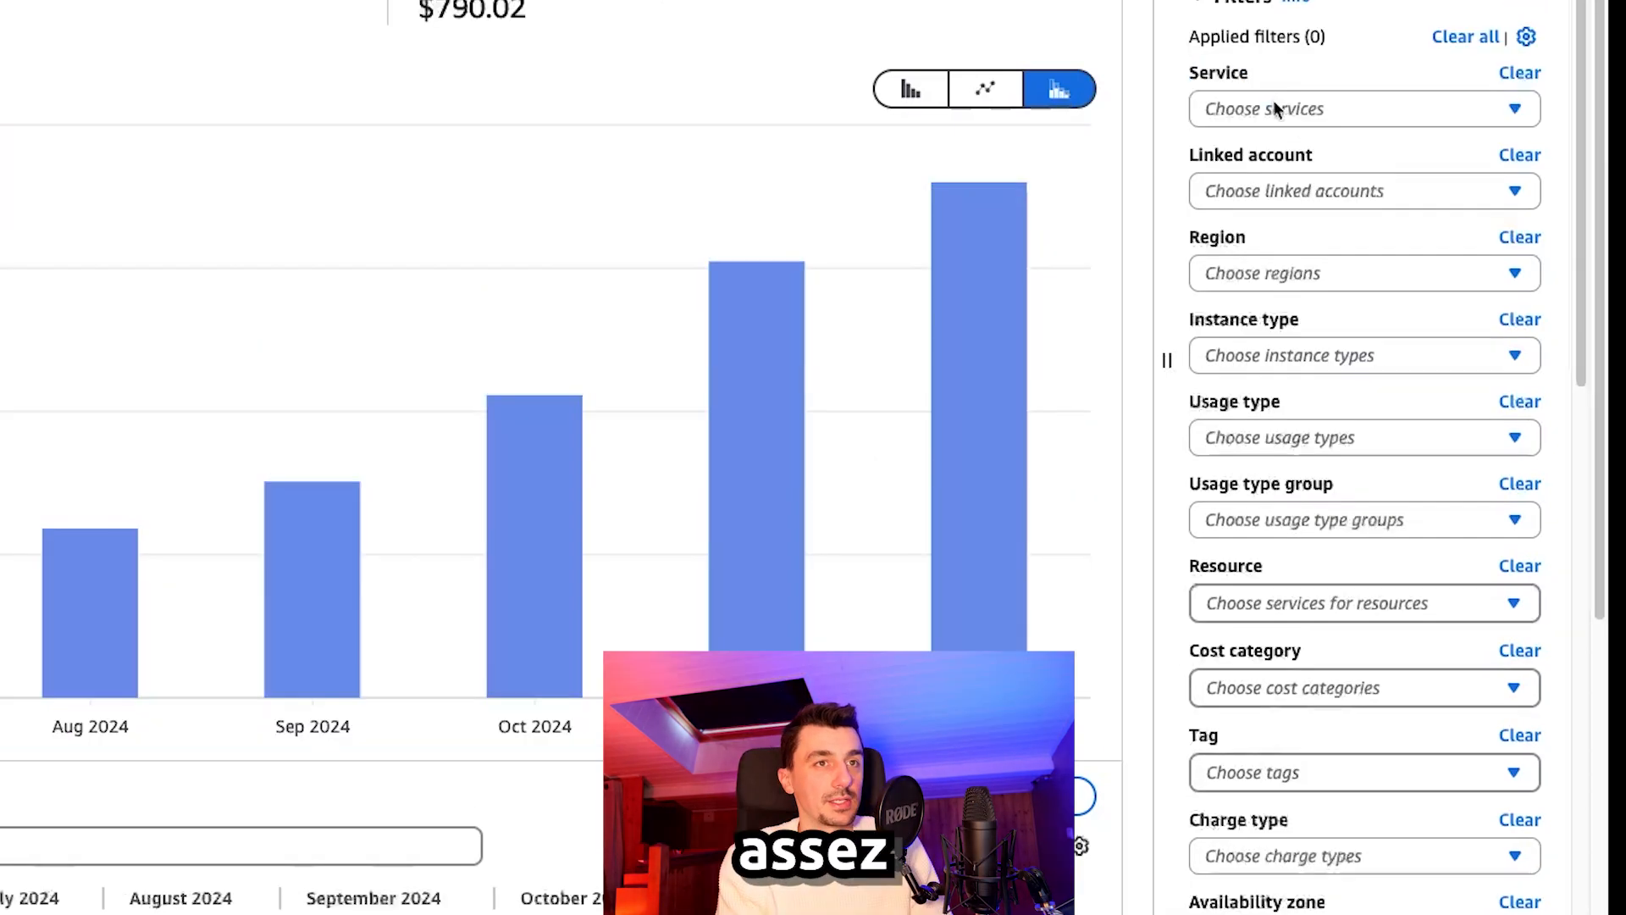
Step: Browse the Service and Linked account filters, then regroup costs by Service
{"action": "left_click", "coordinate": [1273, 108]}
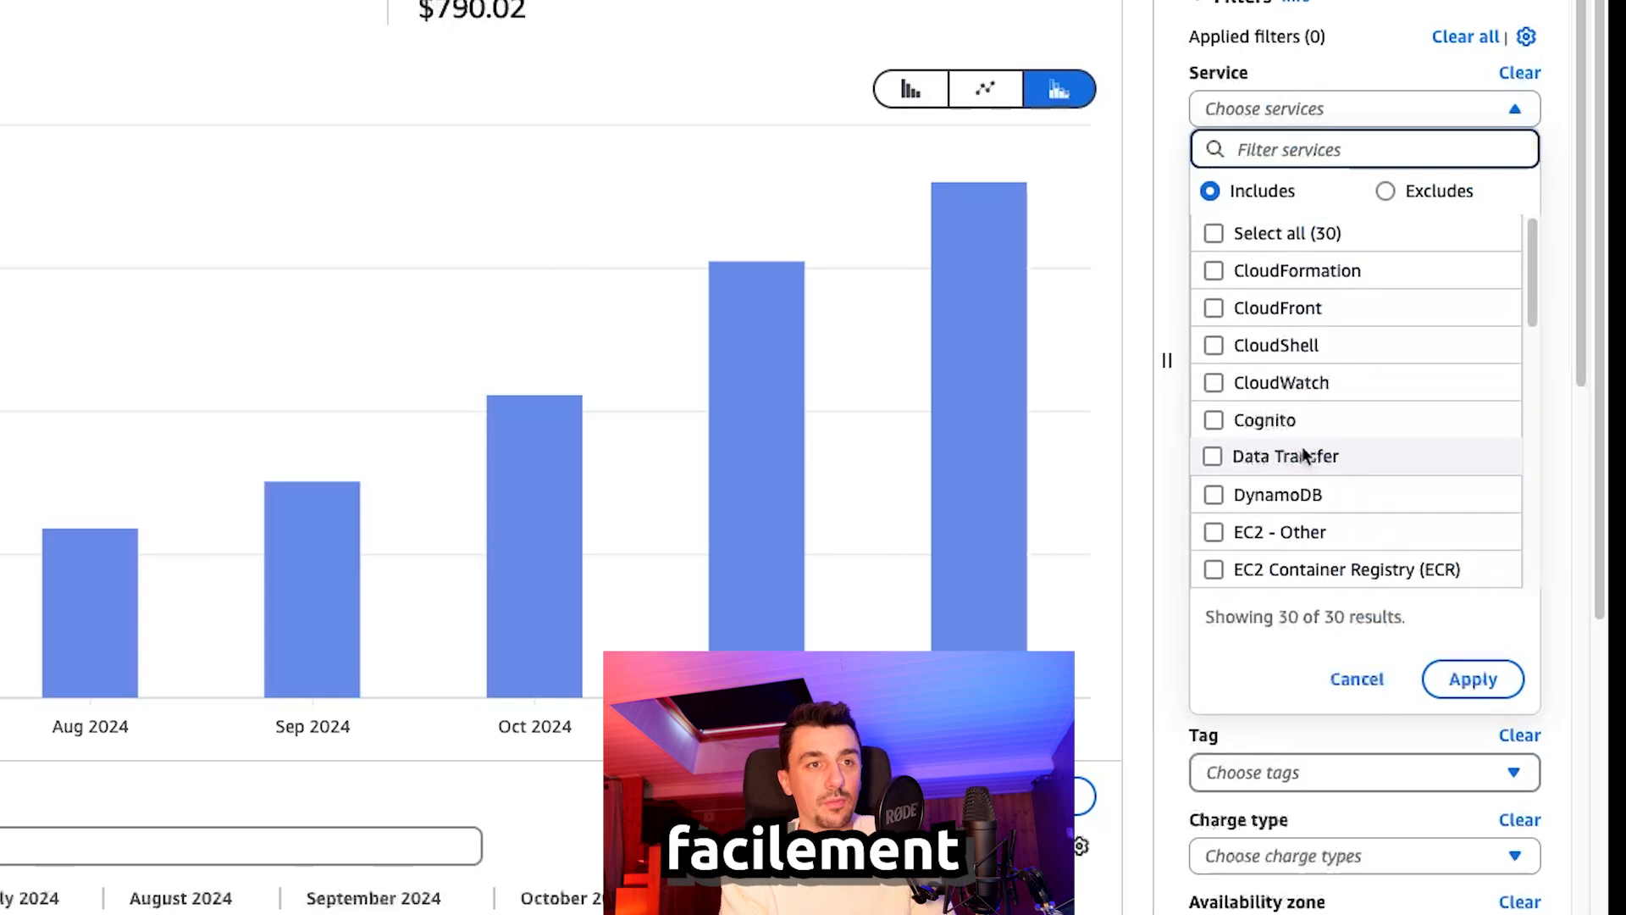
{"action": "scroll", "coordinate": [1305, 456], "scroll_direction": "down", "scroll_amount": 5}
{"action": "scroll", "coordinate": [1304, 456], "scroll_direction": "down", "scroll_amount": 1}
{"action": "left_click", "coordinate": [1328, 108]}
{"action": "left_click", "coordinate": [1328, 109]}
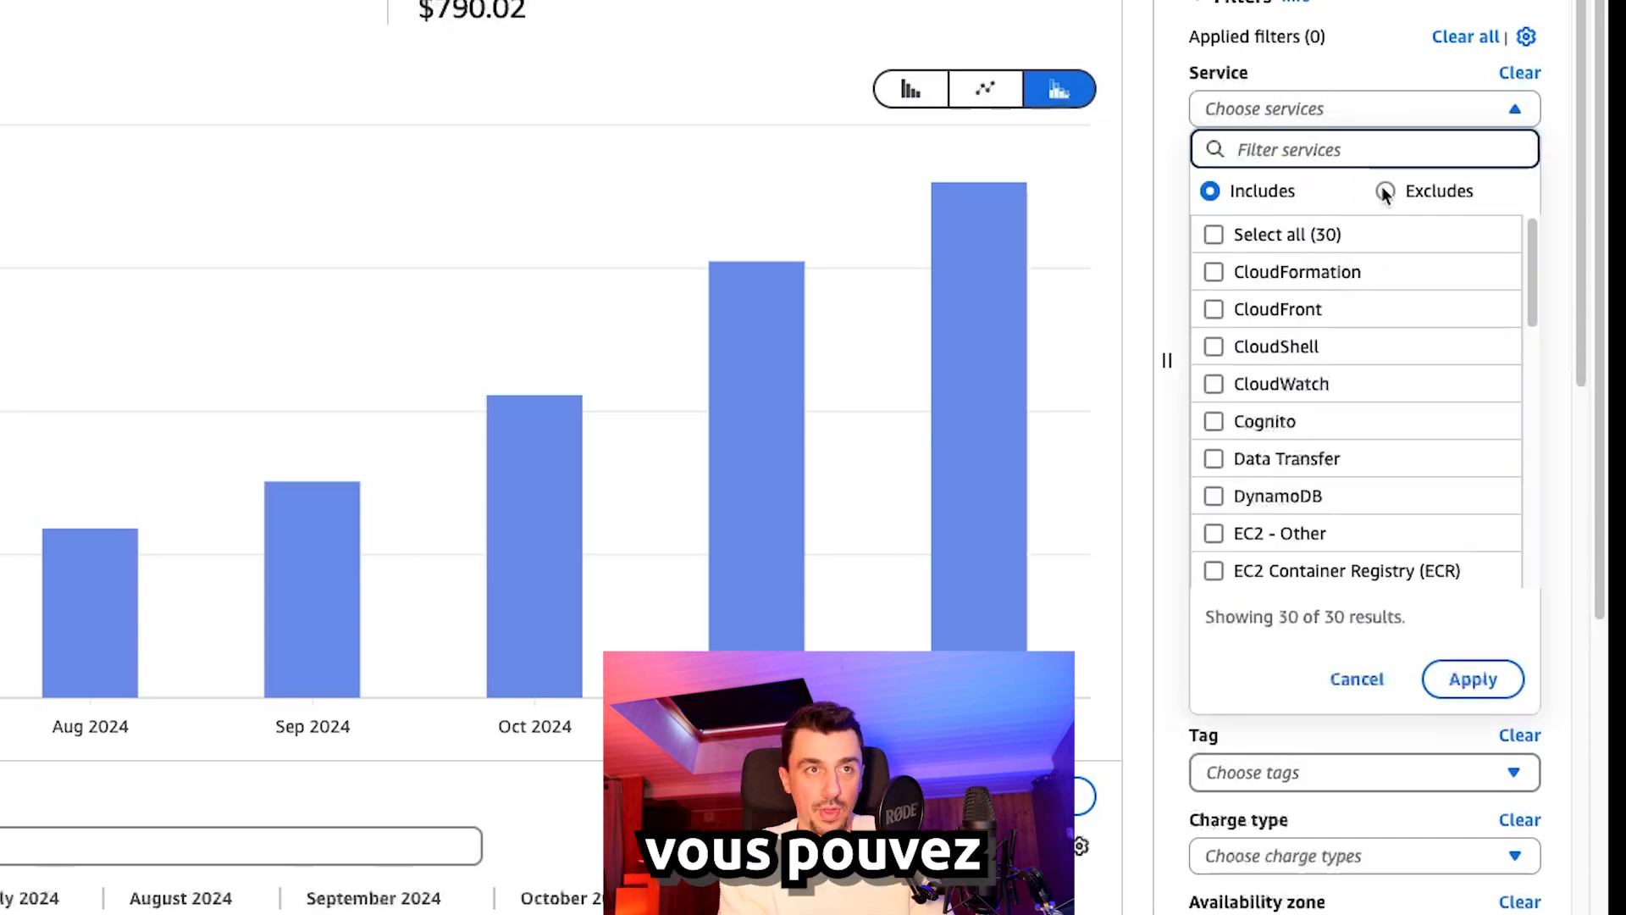
{"action": "left_click", "coordinate": [1384, 120]}
{"action": "left_click", "coordinate": [1373, 189]}
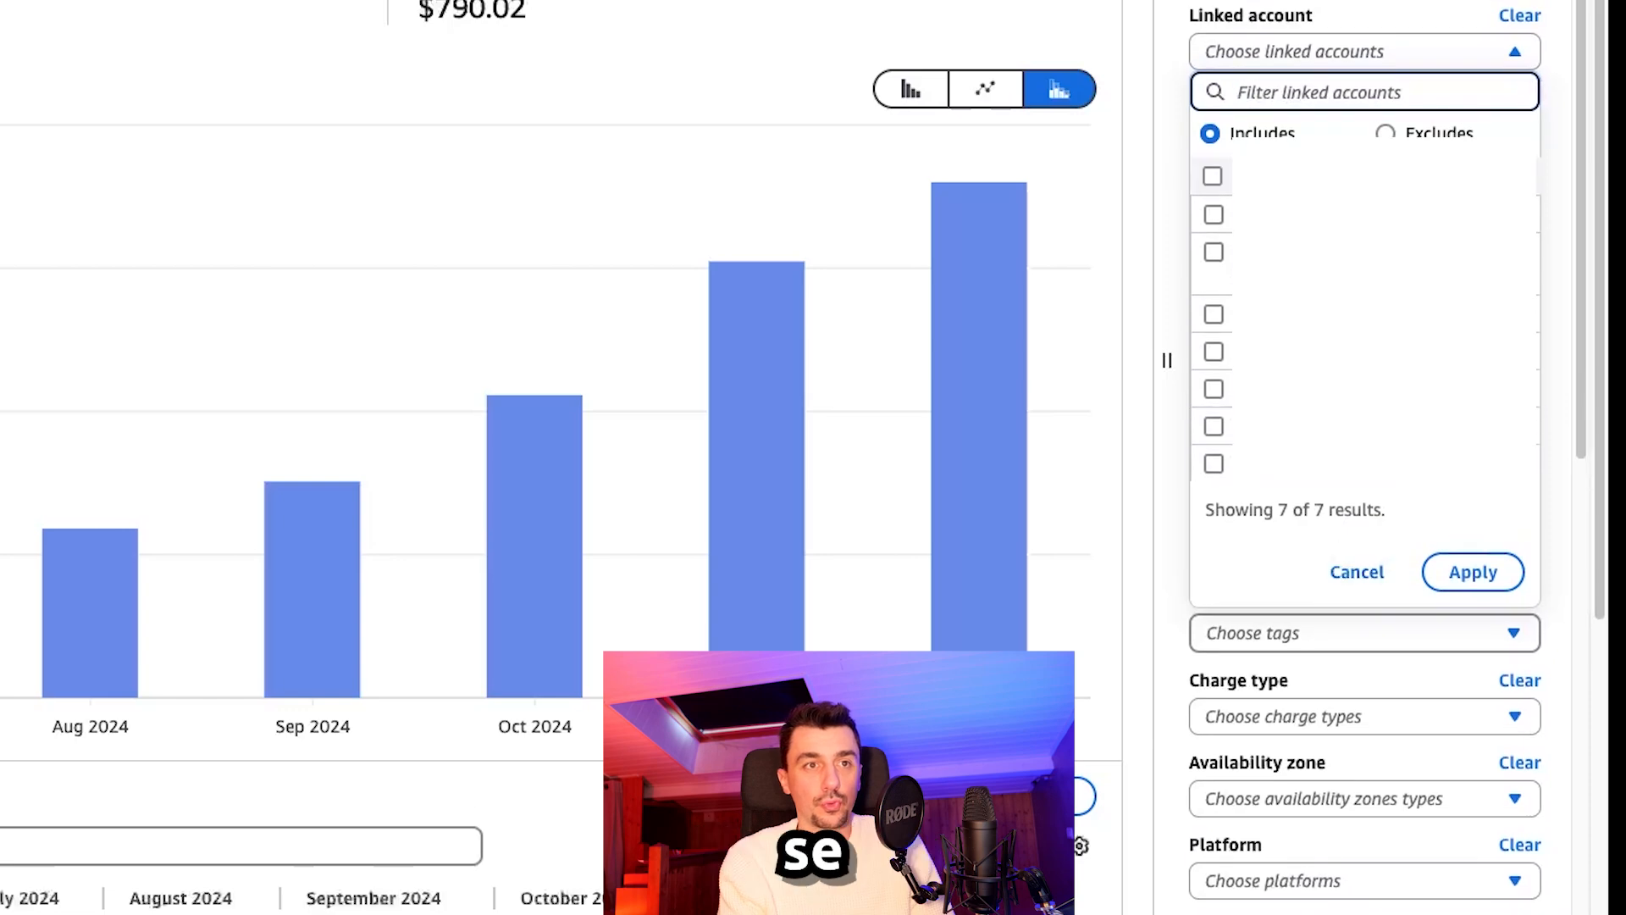
{"action": "left_click", "coordinate": [1384, 39]}
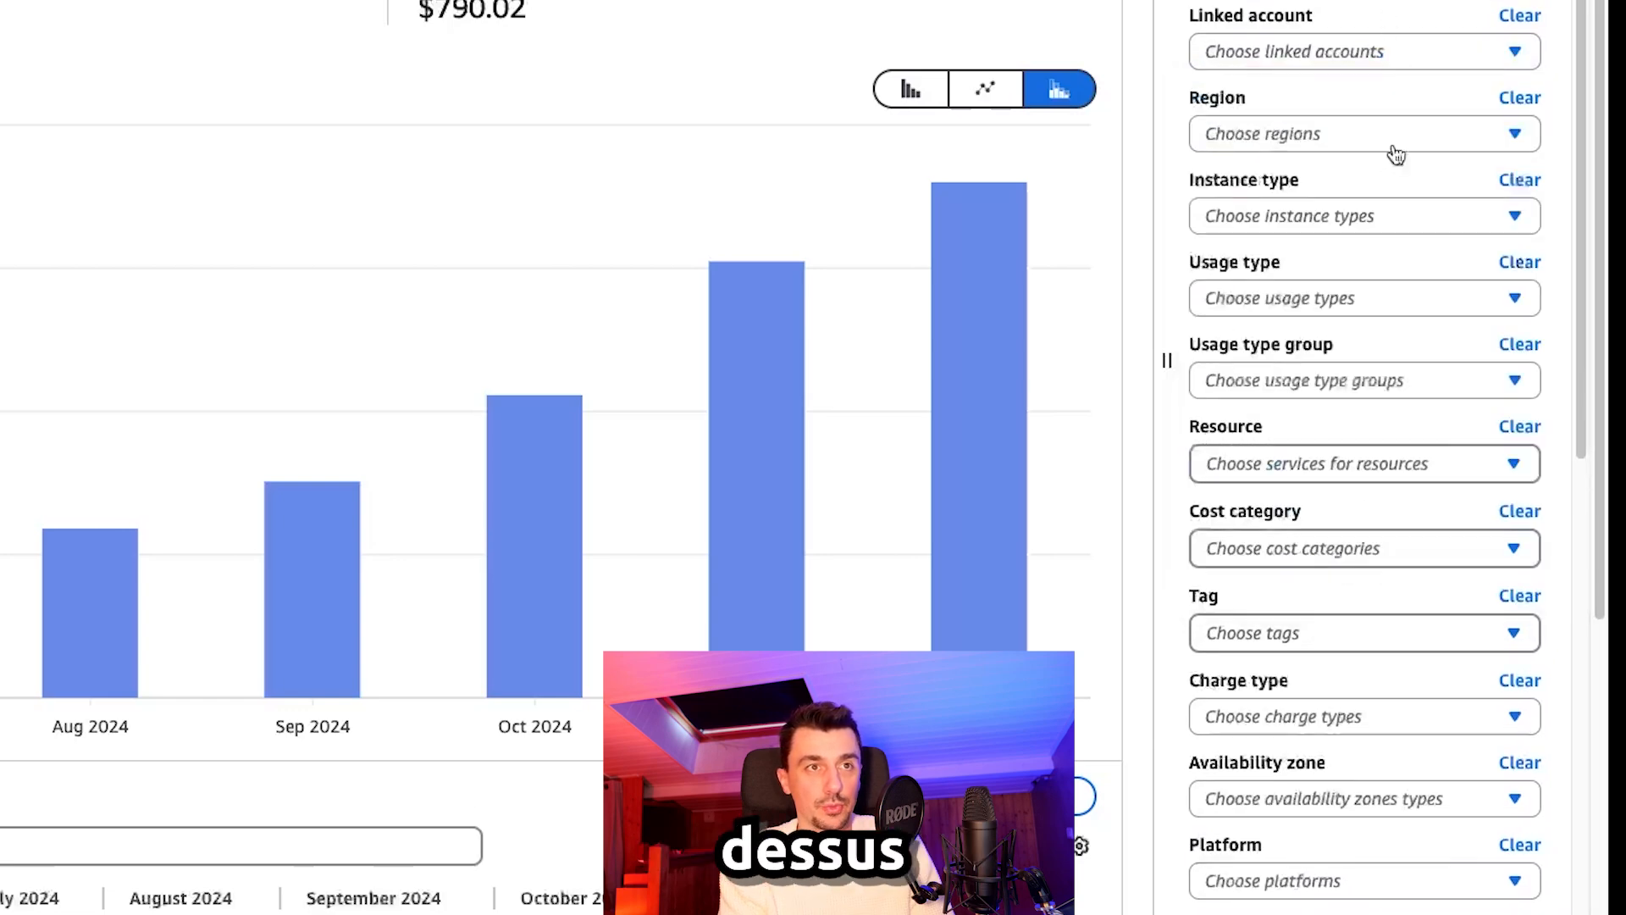
{"action": "scroll", "coordinate": [1396, 155], "scroll_direction": "up", "scroll_amount": 3}
{"action": "left_click", "coordinate": [1318, 10]}
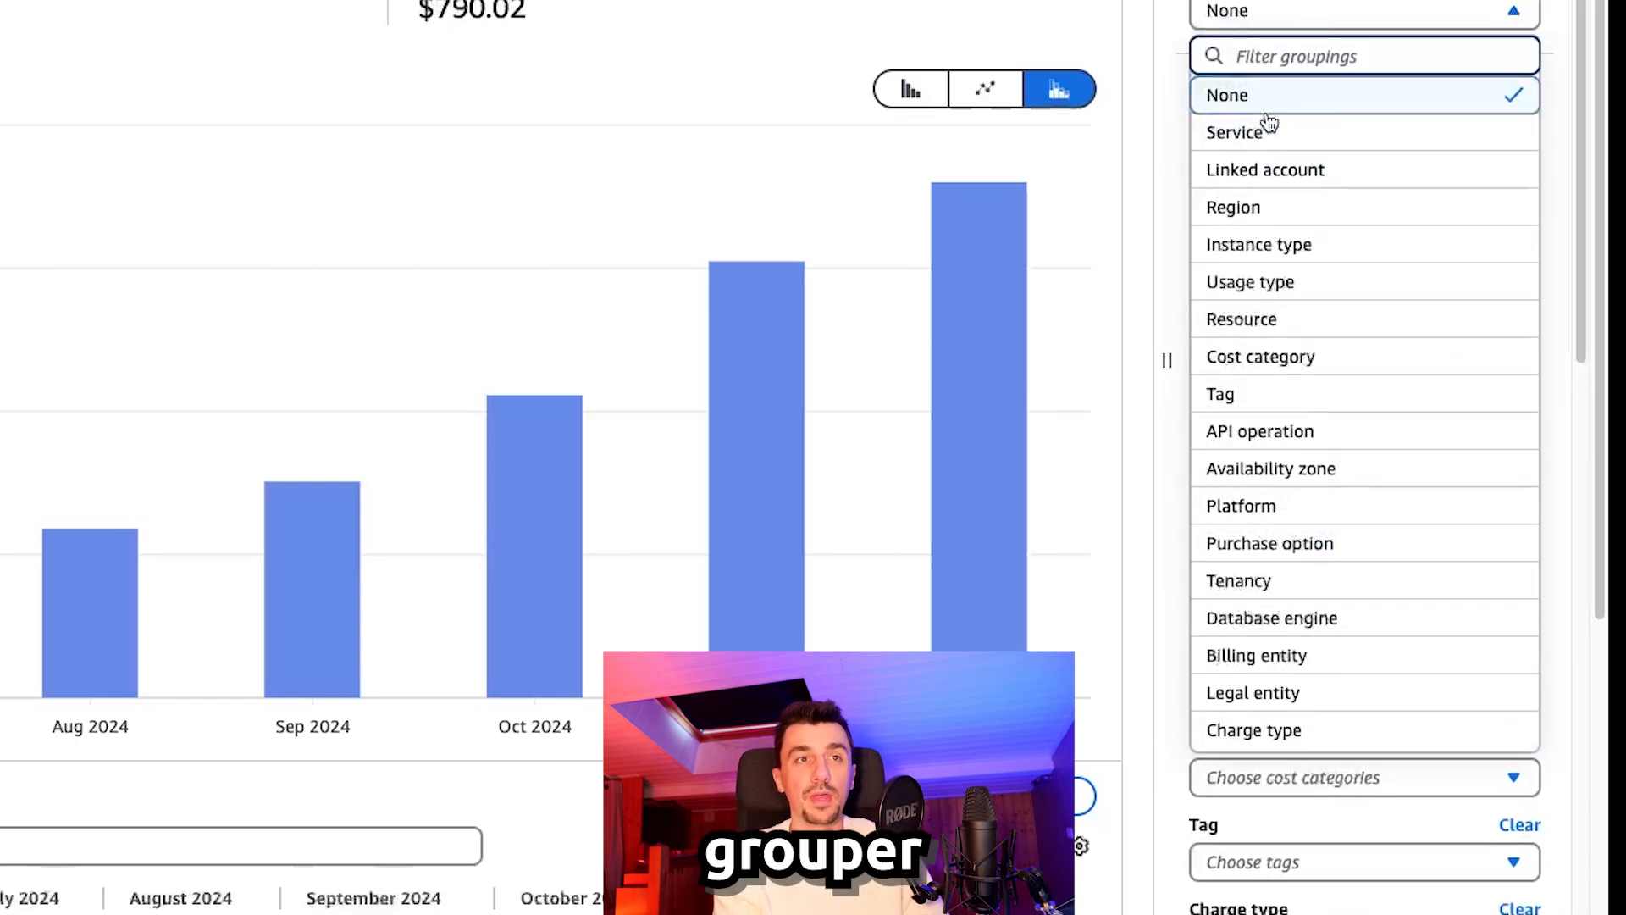
{"action": "left_click", "coordinate": [1262, 132]}
{"action": "mouse_move", "coordinate": [952, 262]}
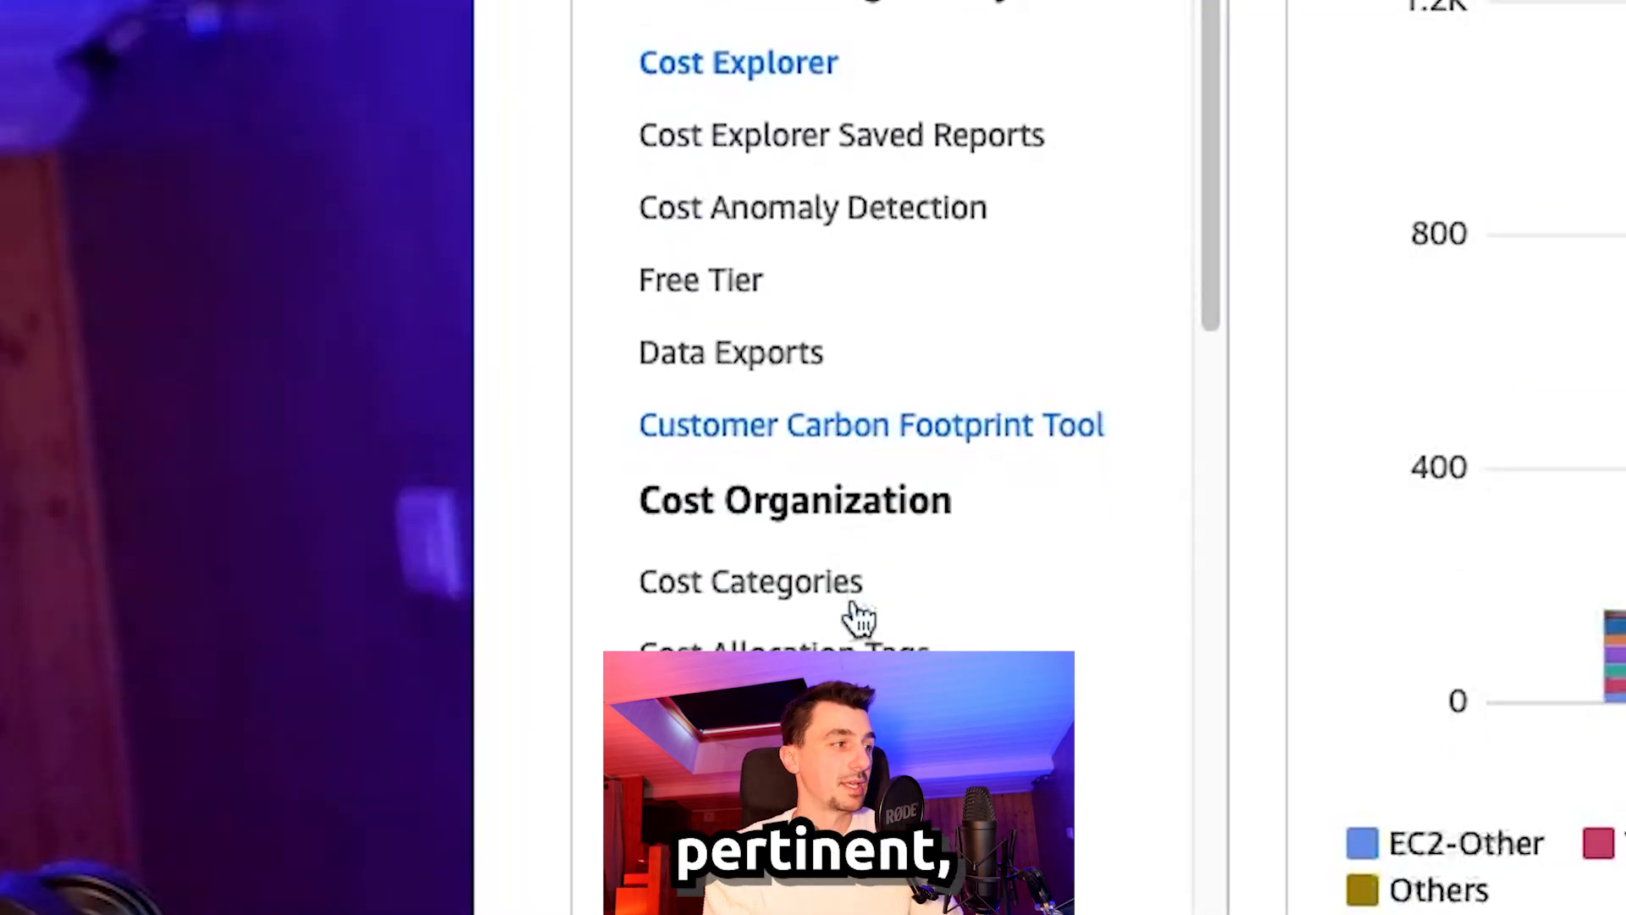
Step: Review the inactive AWS-generated and the user-defined cost allocation tags
{"action": "scroll", "coordinate": [857, 618], "scroll_direction": "down", "scroll_amount": 3}
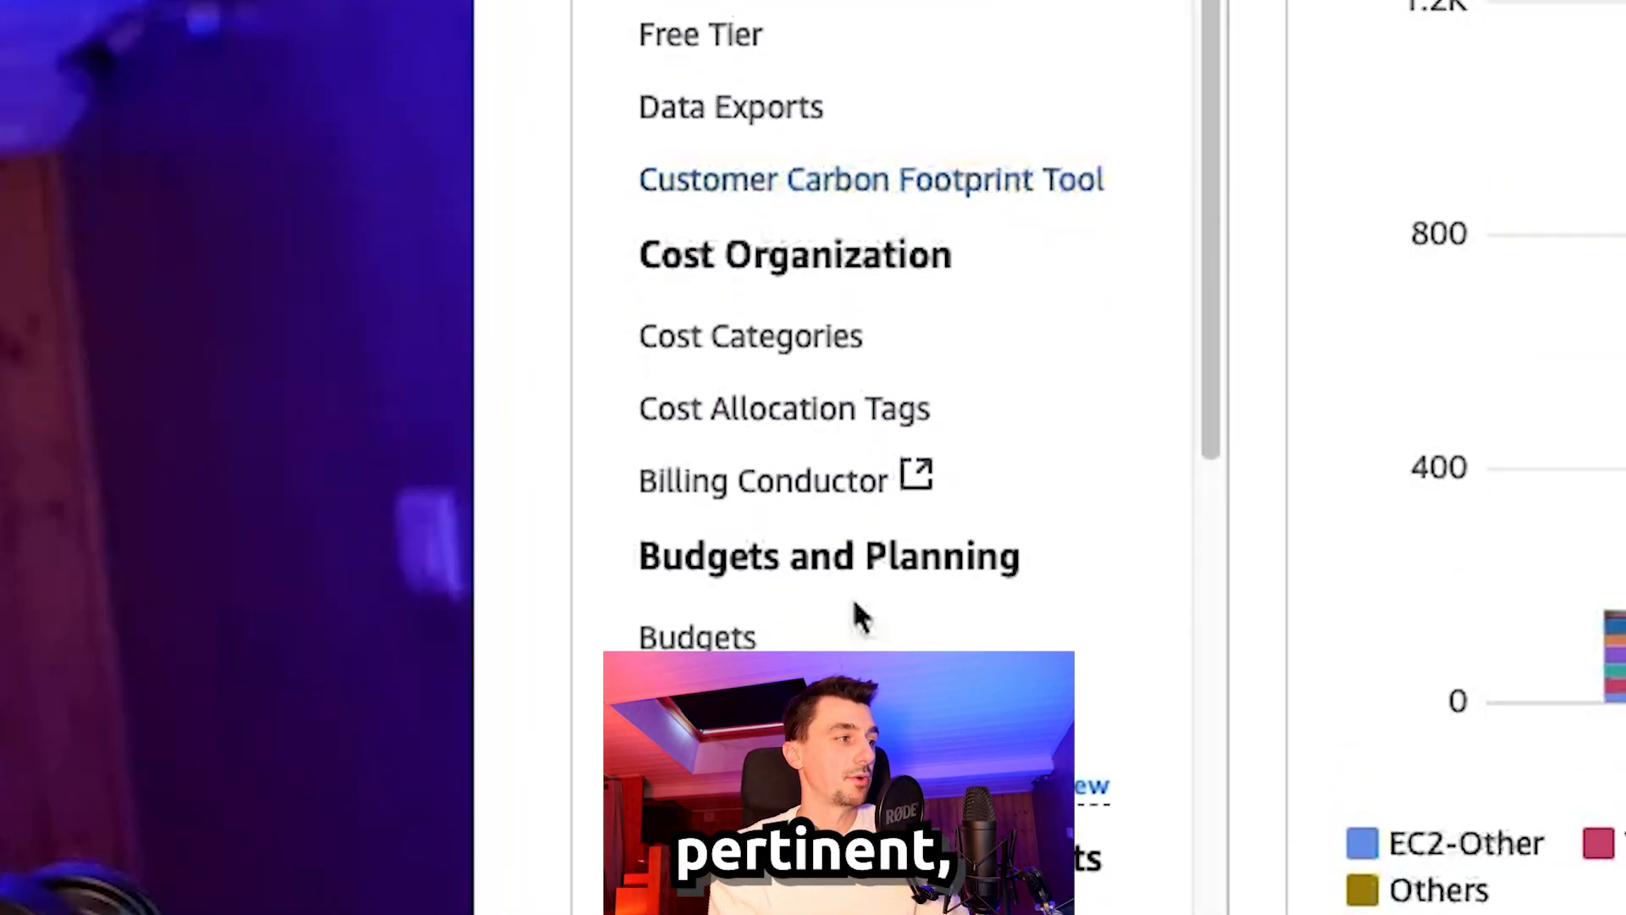
{"action": "left_click", "coordinate": [784, 415]}
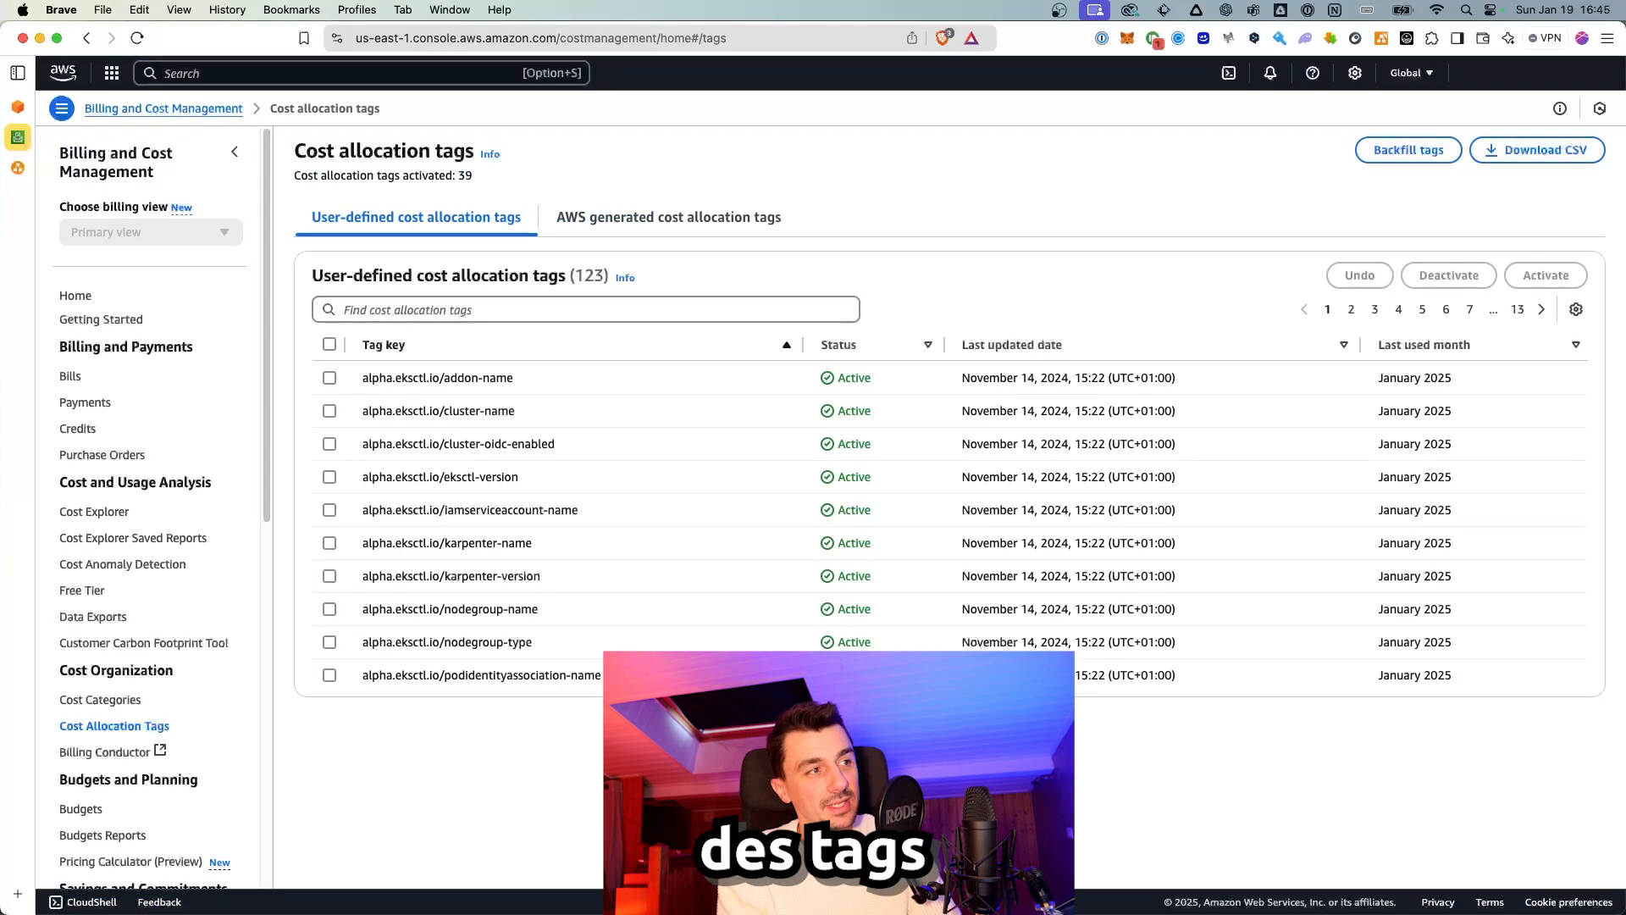
{"action": "left_click", "coordinate": [611, 222]}
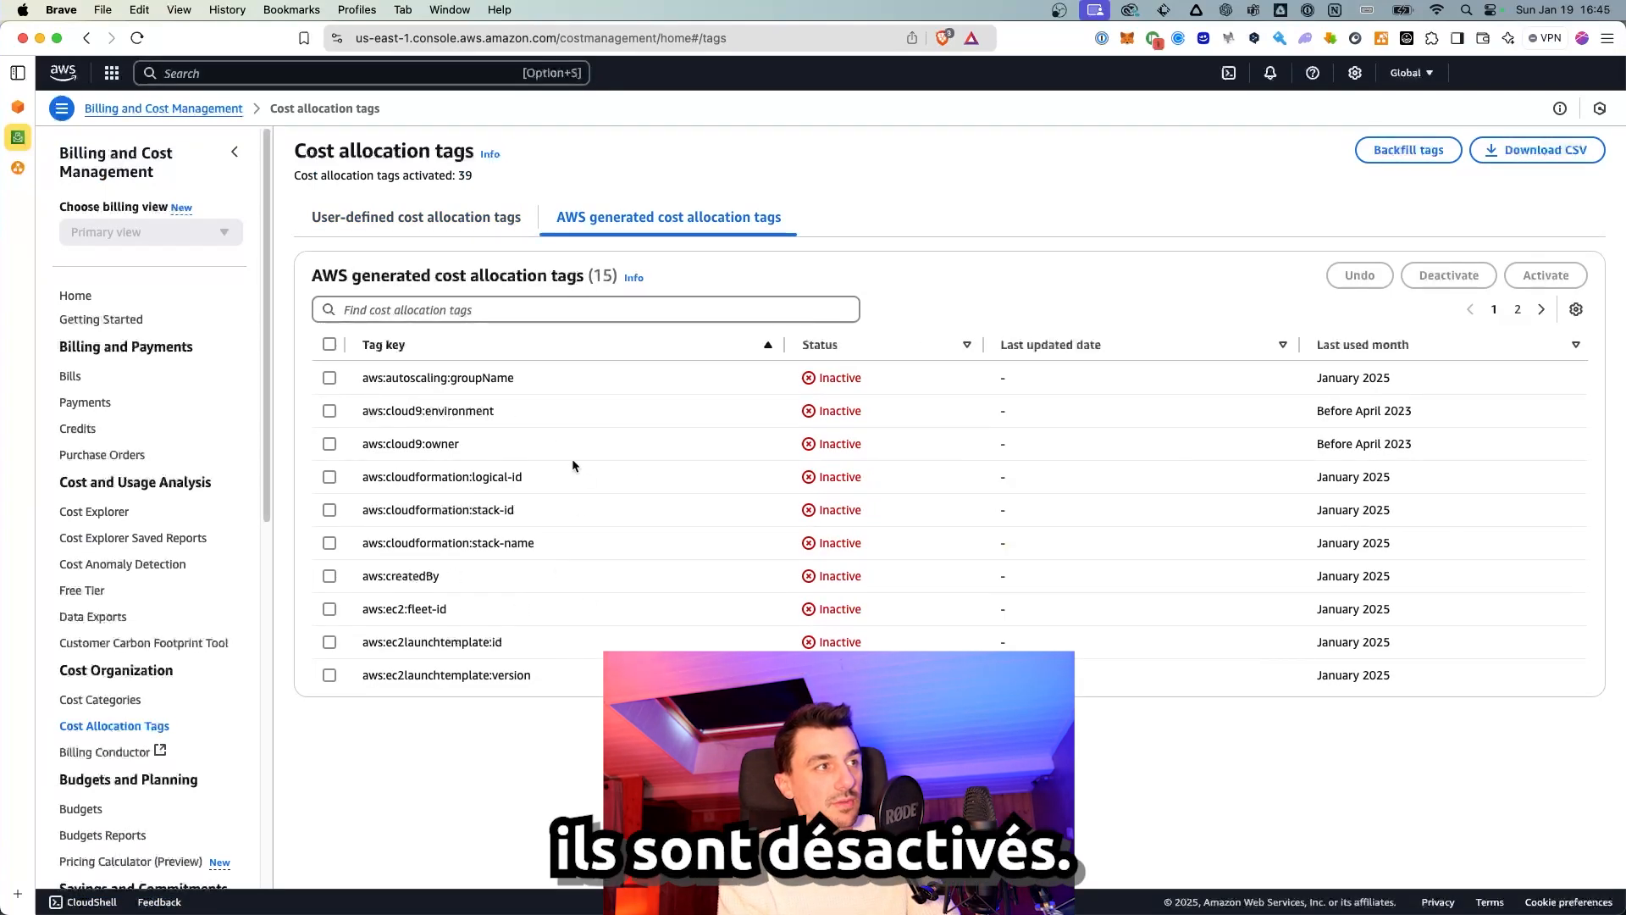
{"action": "left_click", "coordinate": [412, 218]}
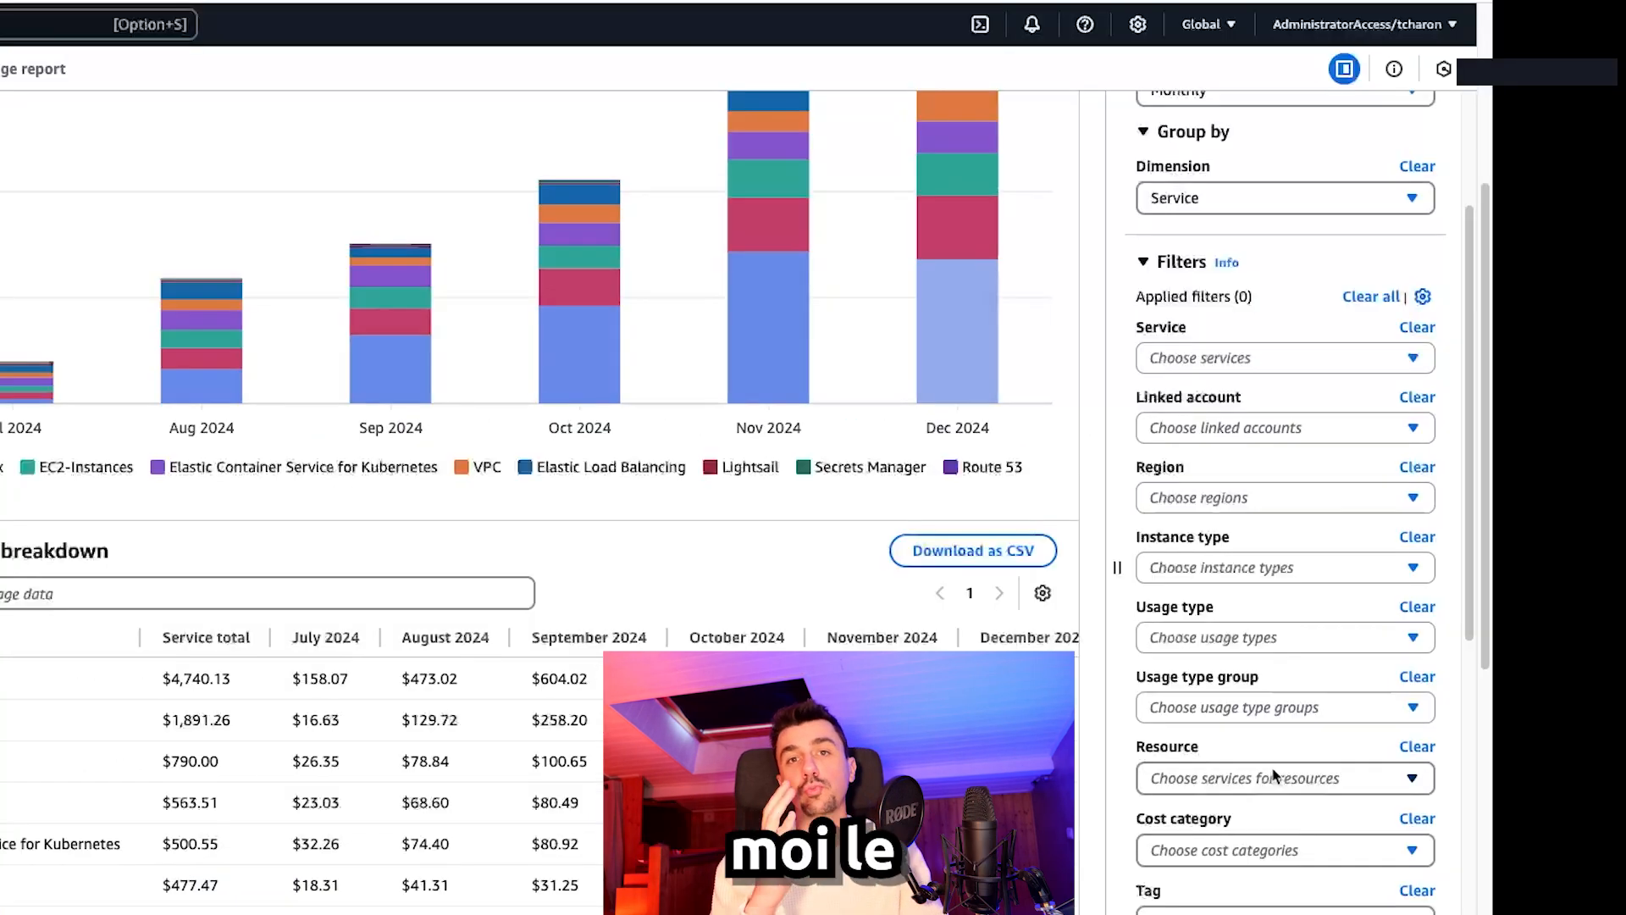
Step: Filter the cost report to the kubernetes.io/cluster/eks-cluster-1-28 tag with value 'owned'
{"action": "left_click", "coordinate": [1275, 850]}
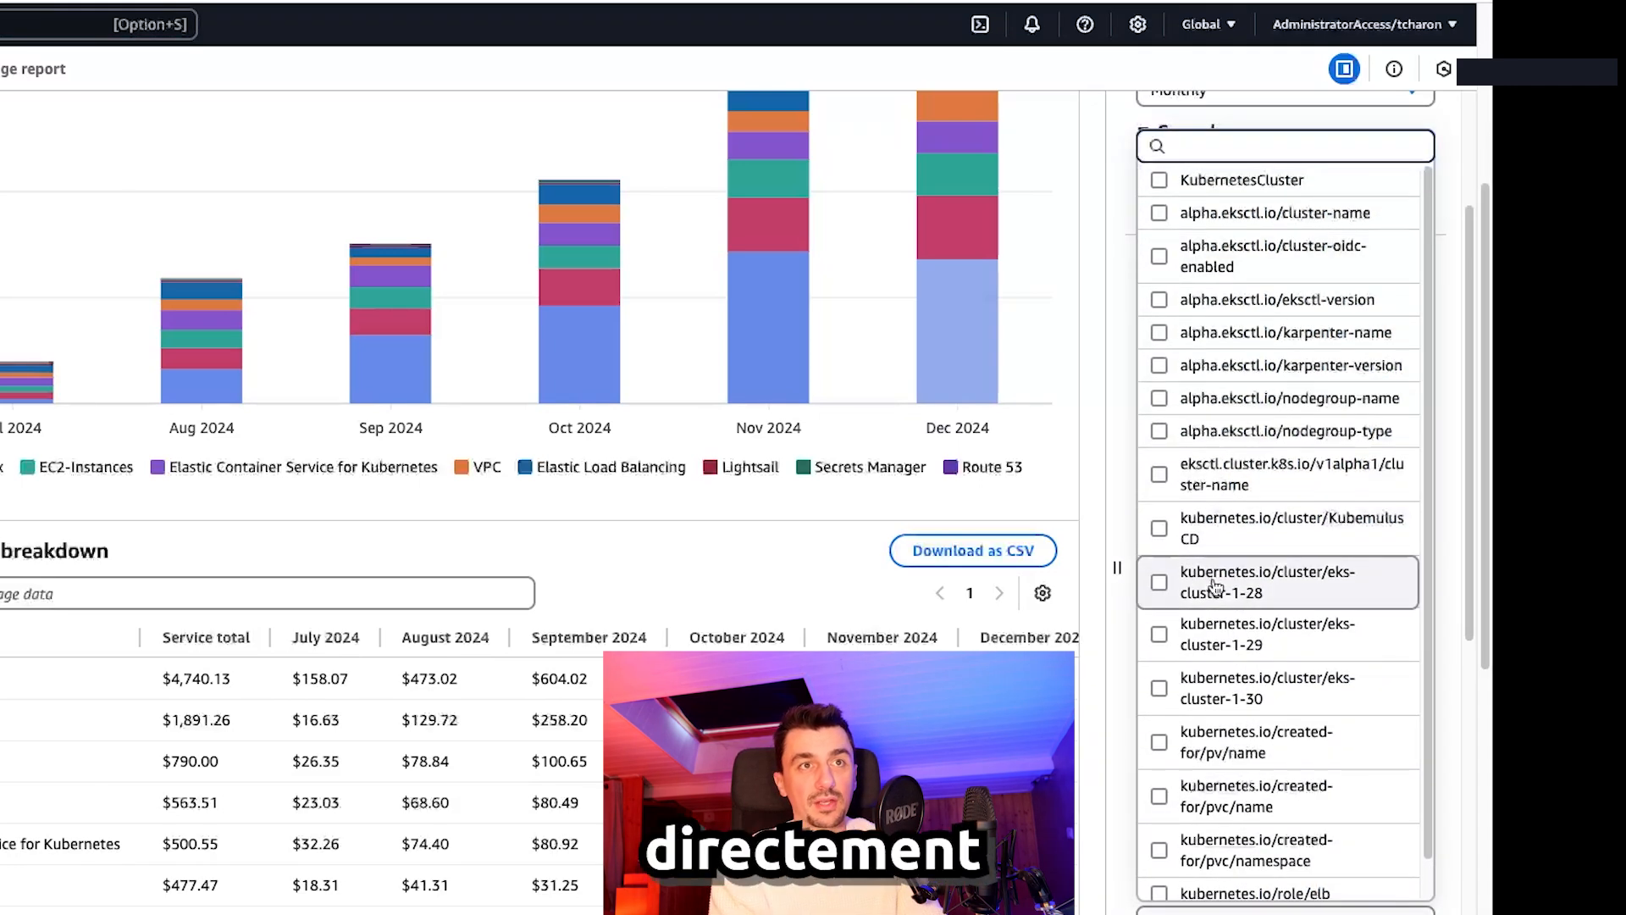
{"action": "scroll", "coordinate": [1215, 587], "scroll_direction": "up", "scroll_amount": 1}
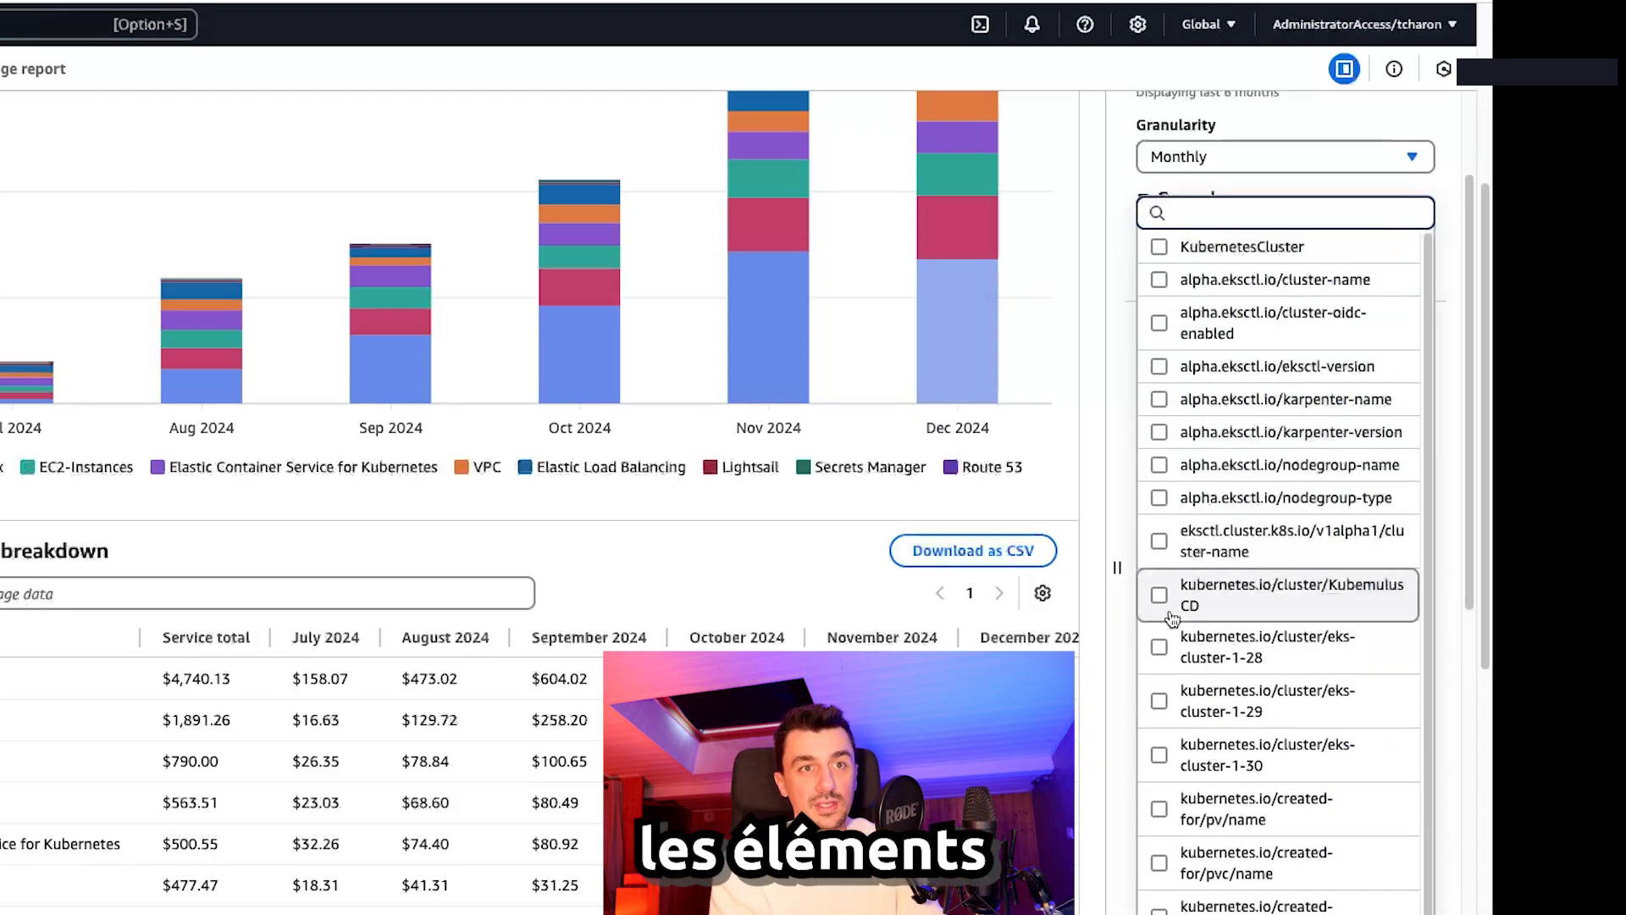
{"action": "scroll", "coordinate": [1197, 600], "scroll_direction": "down", "scroll_amount": 1}
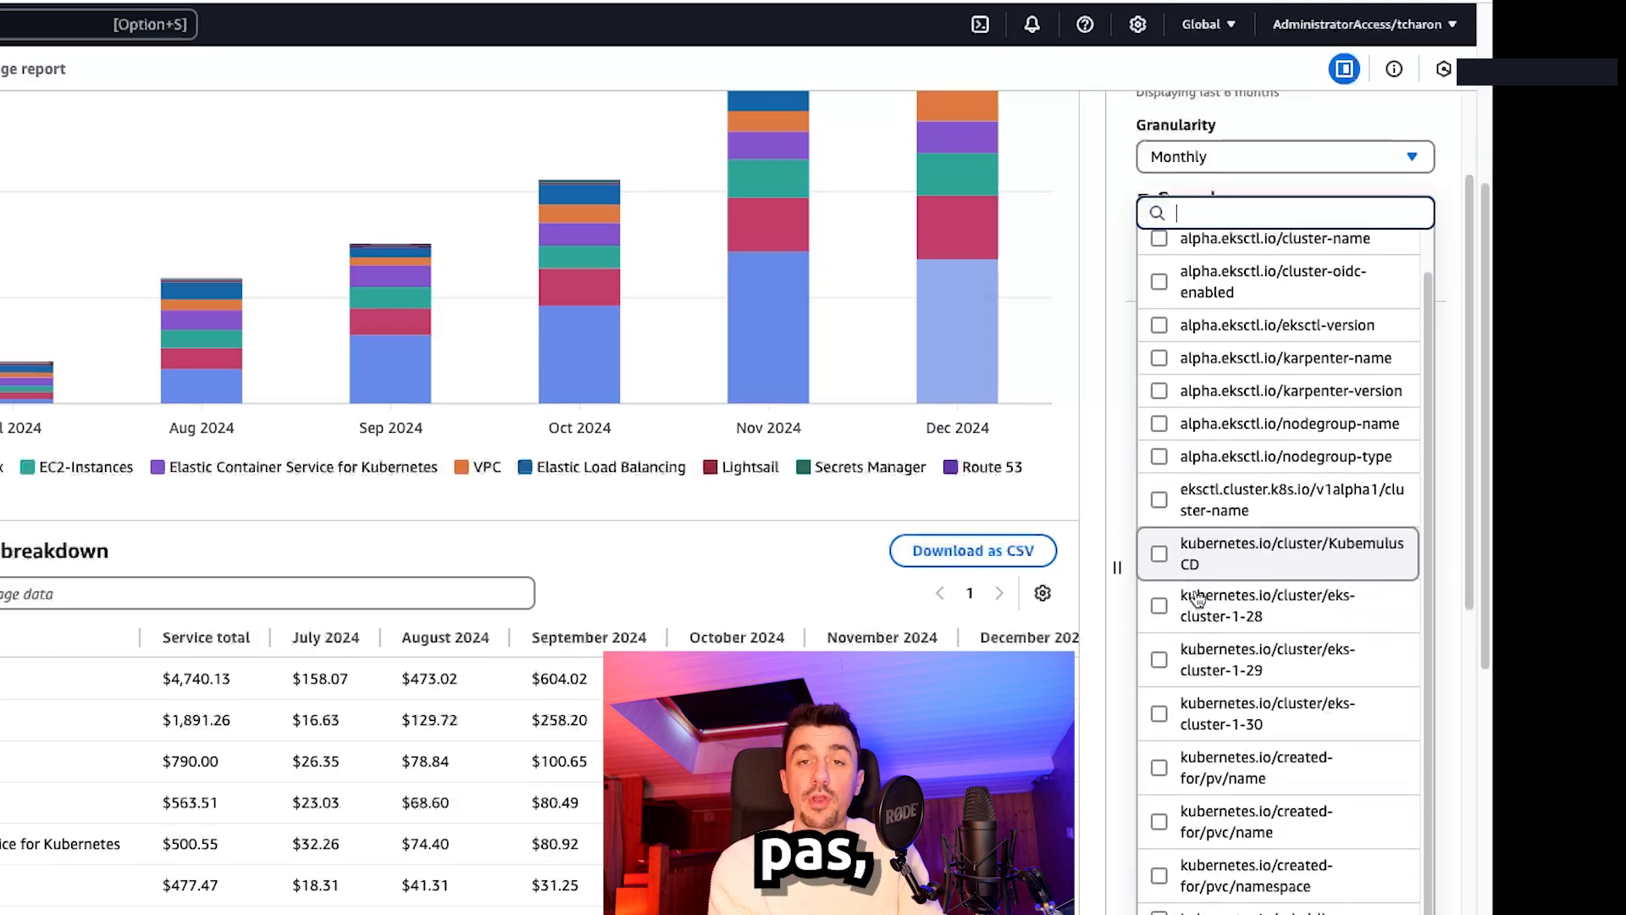
{"action": "left_click", "coordinate": [1172, 604]}
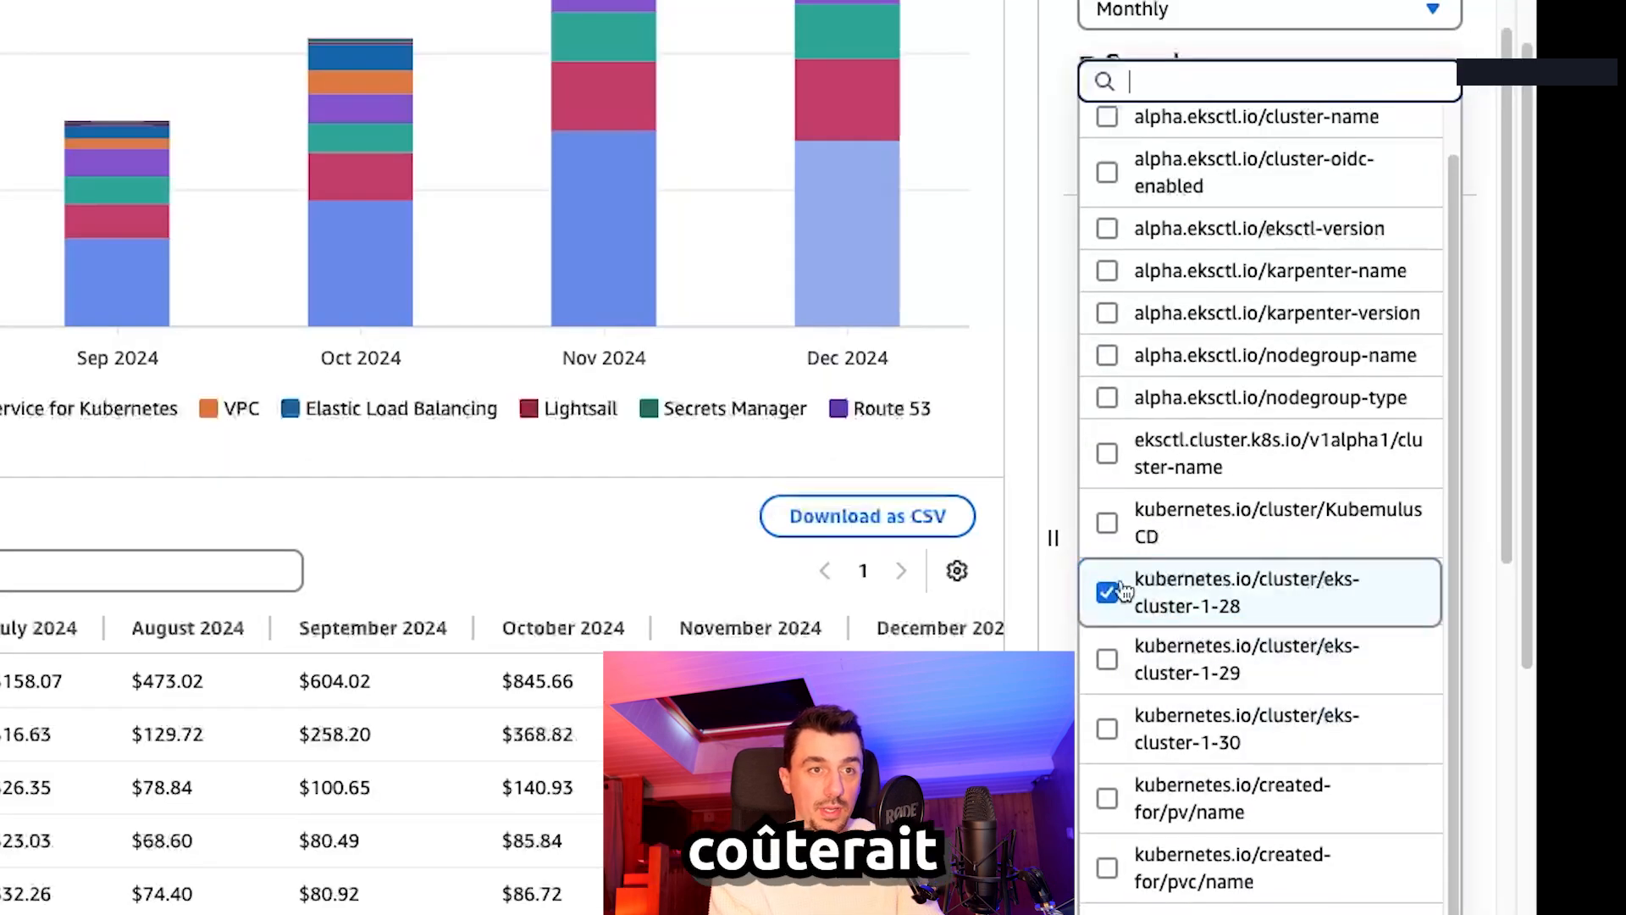
{"action": "left_click", "coordinate": [957, 376]}
Step: Review the filtered EC2-Other bars, including the Dec 2024 cost, totalling $6.51
{"action": "scroll", "coordinate": [1275, 817], "scroll_direction": "down", "scroll_amount": 10}
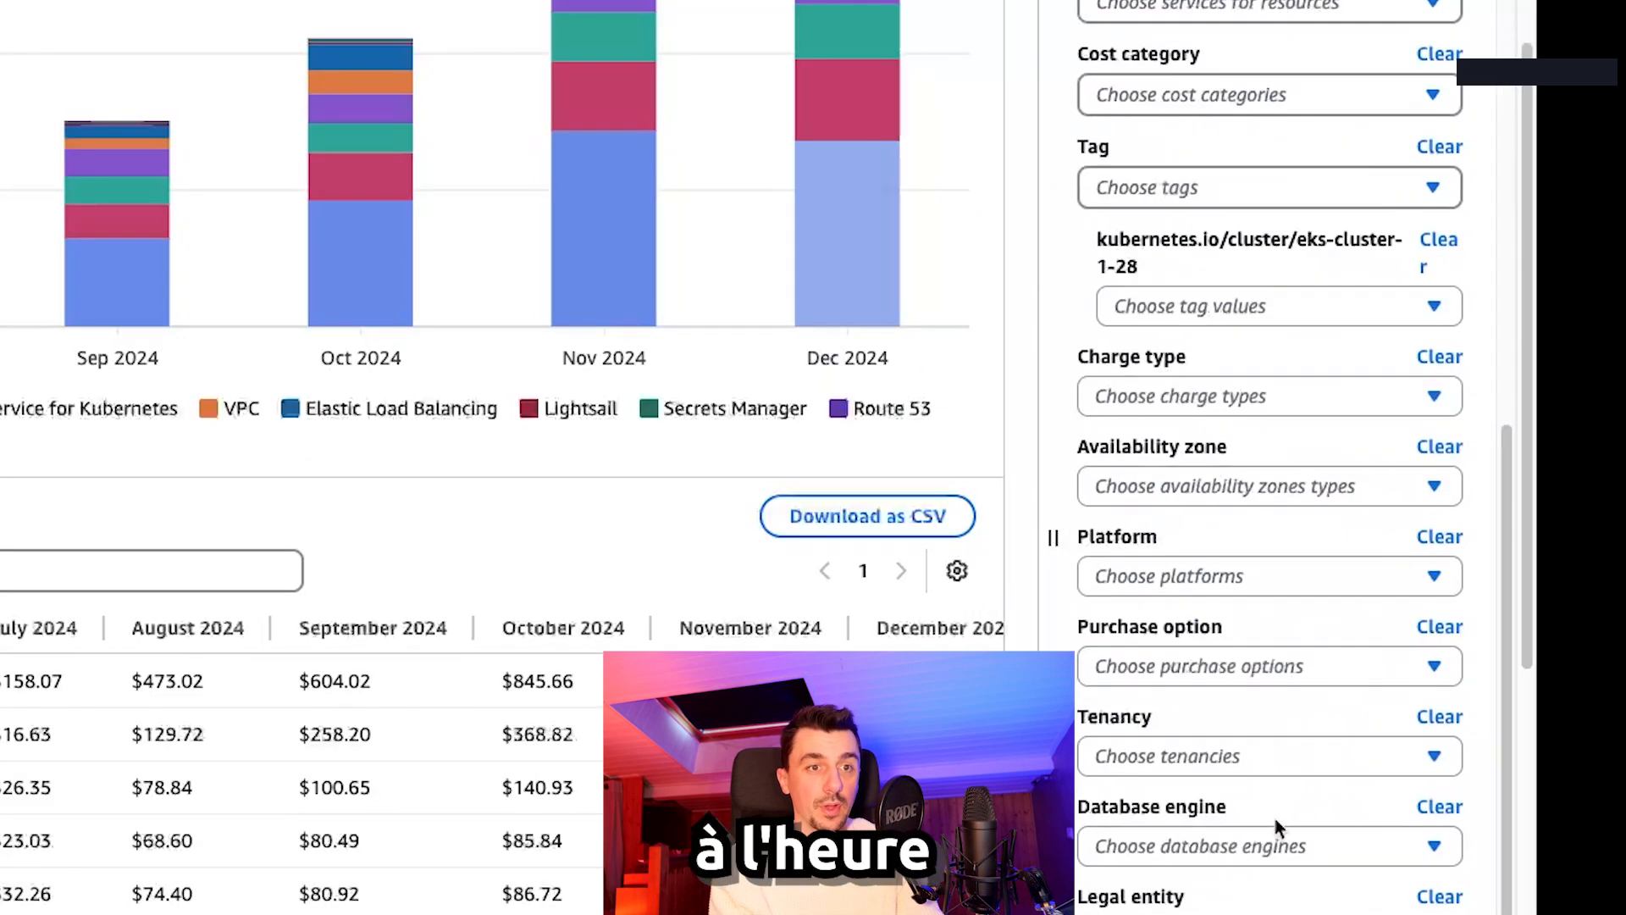
{"action": "scroll", "coordinate": [1274, 817], "scroll_direction": "up", "scroll_amount": 10}
{"action": "scroll", "coordinate": [1143, 574], "scroll_direction": "down", "scroll_amount": 4}
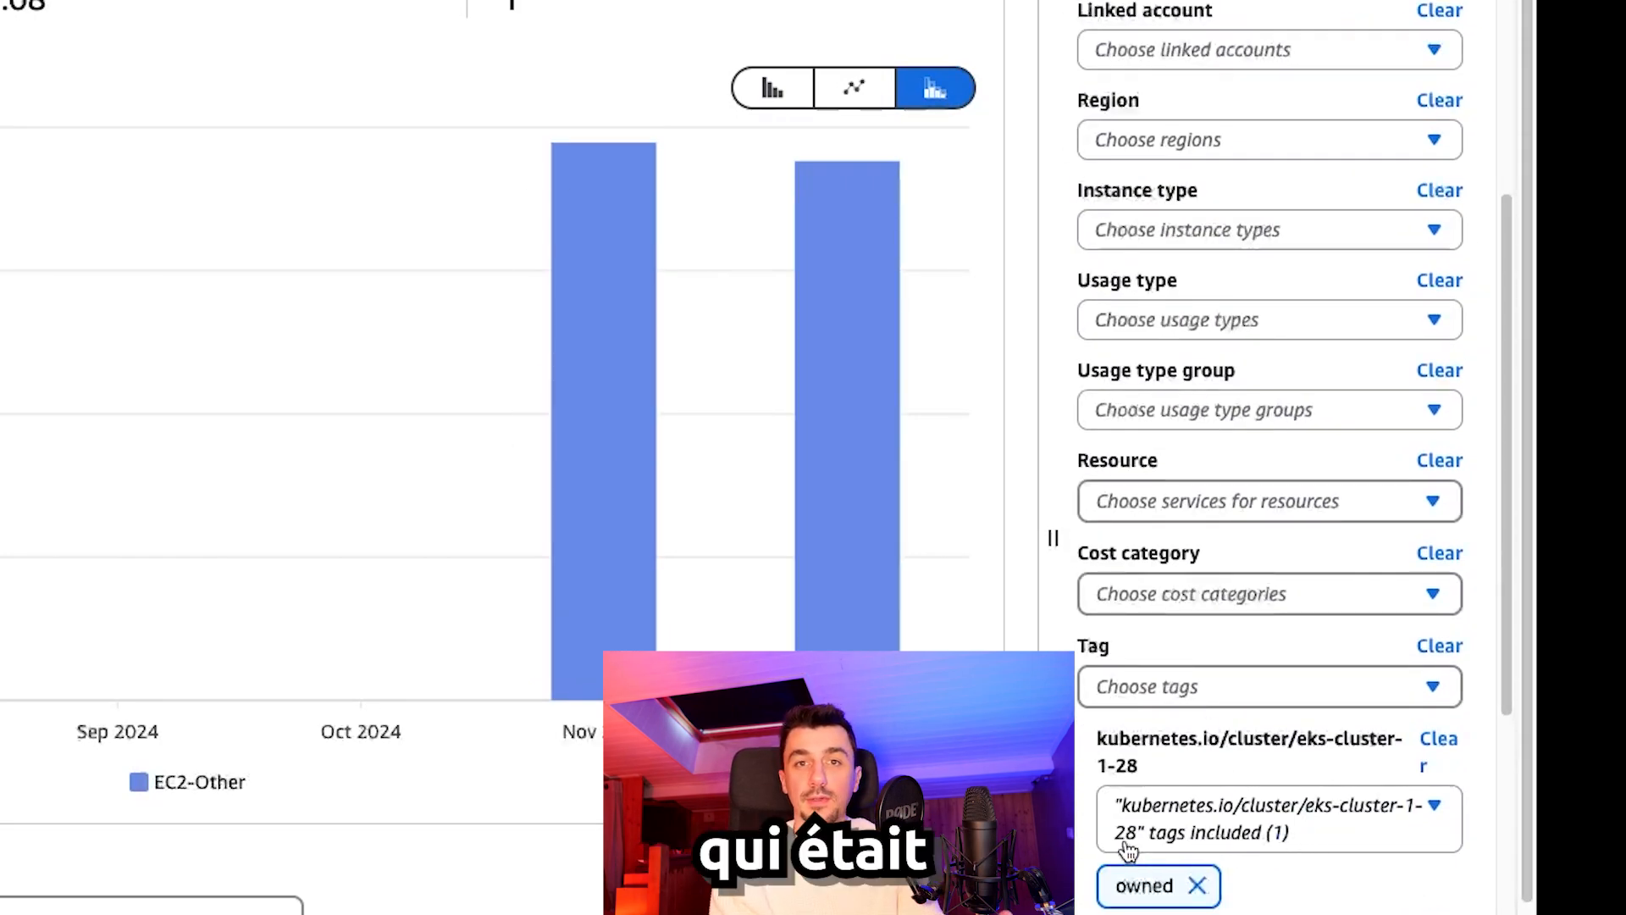
{"action": "scroll", "coordinate": [737, 509], "scroll_direction": "up", "scroll_amount": 2}
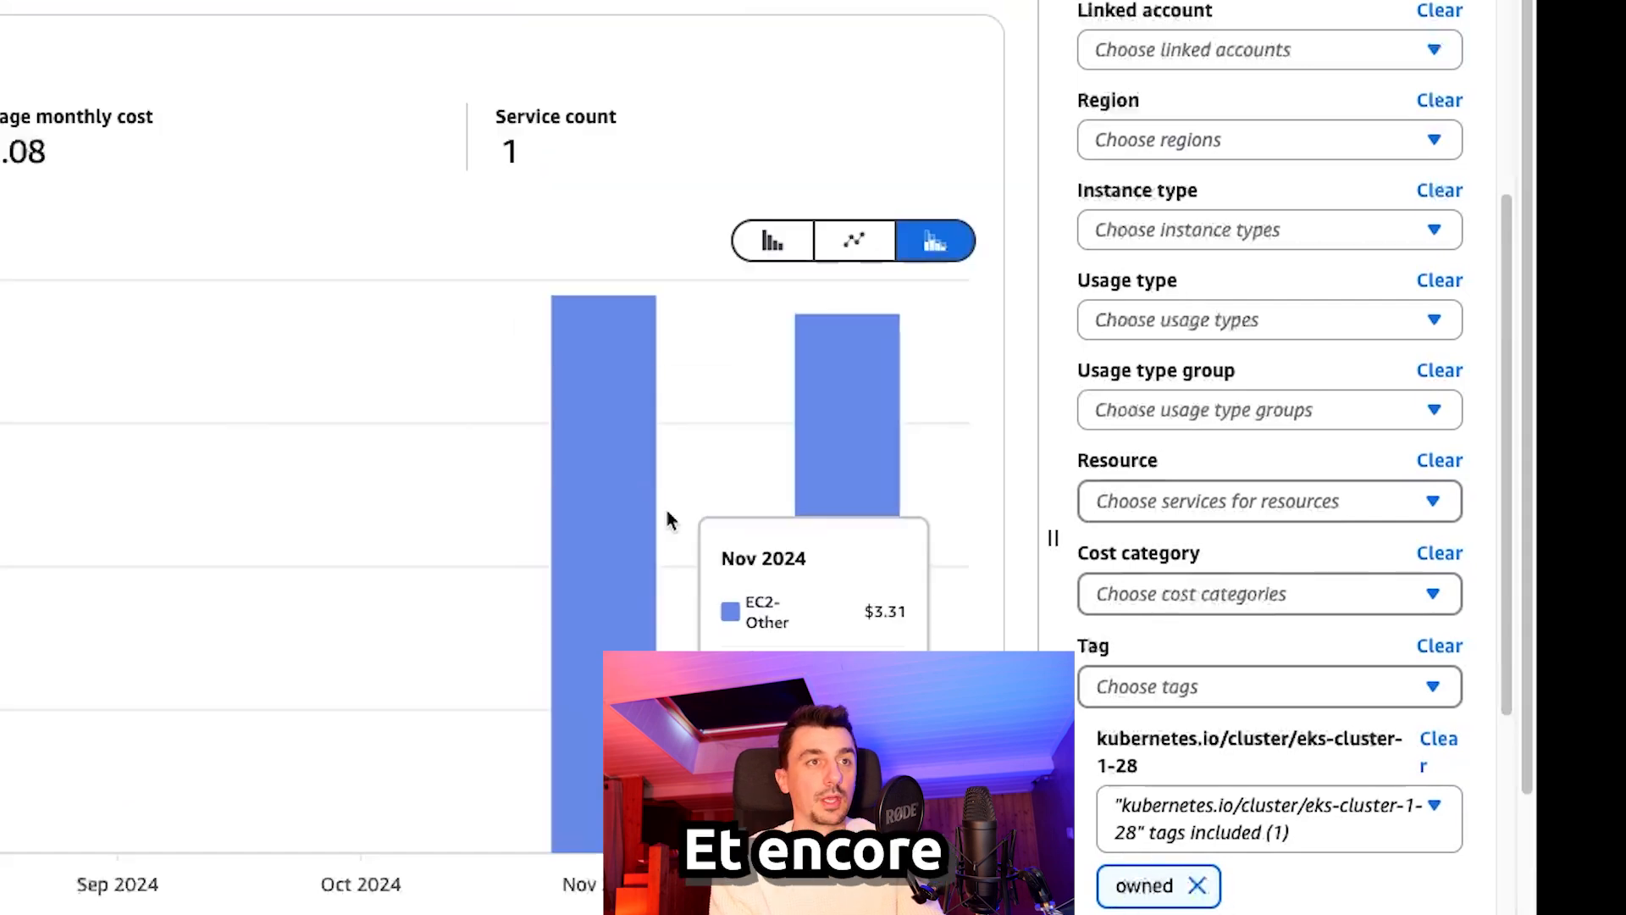
{"action": "left_click", "coordinate": [811, 366]}
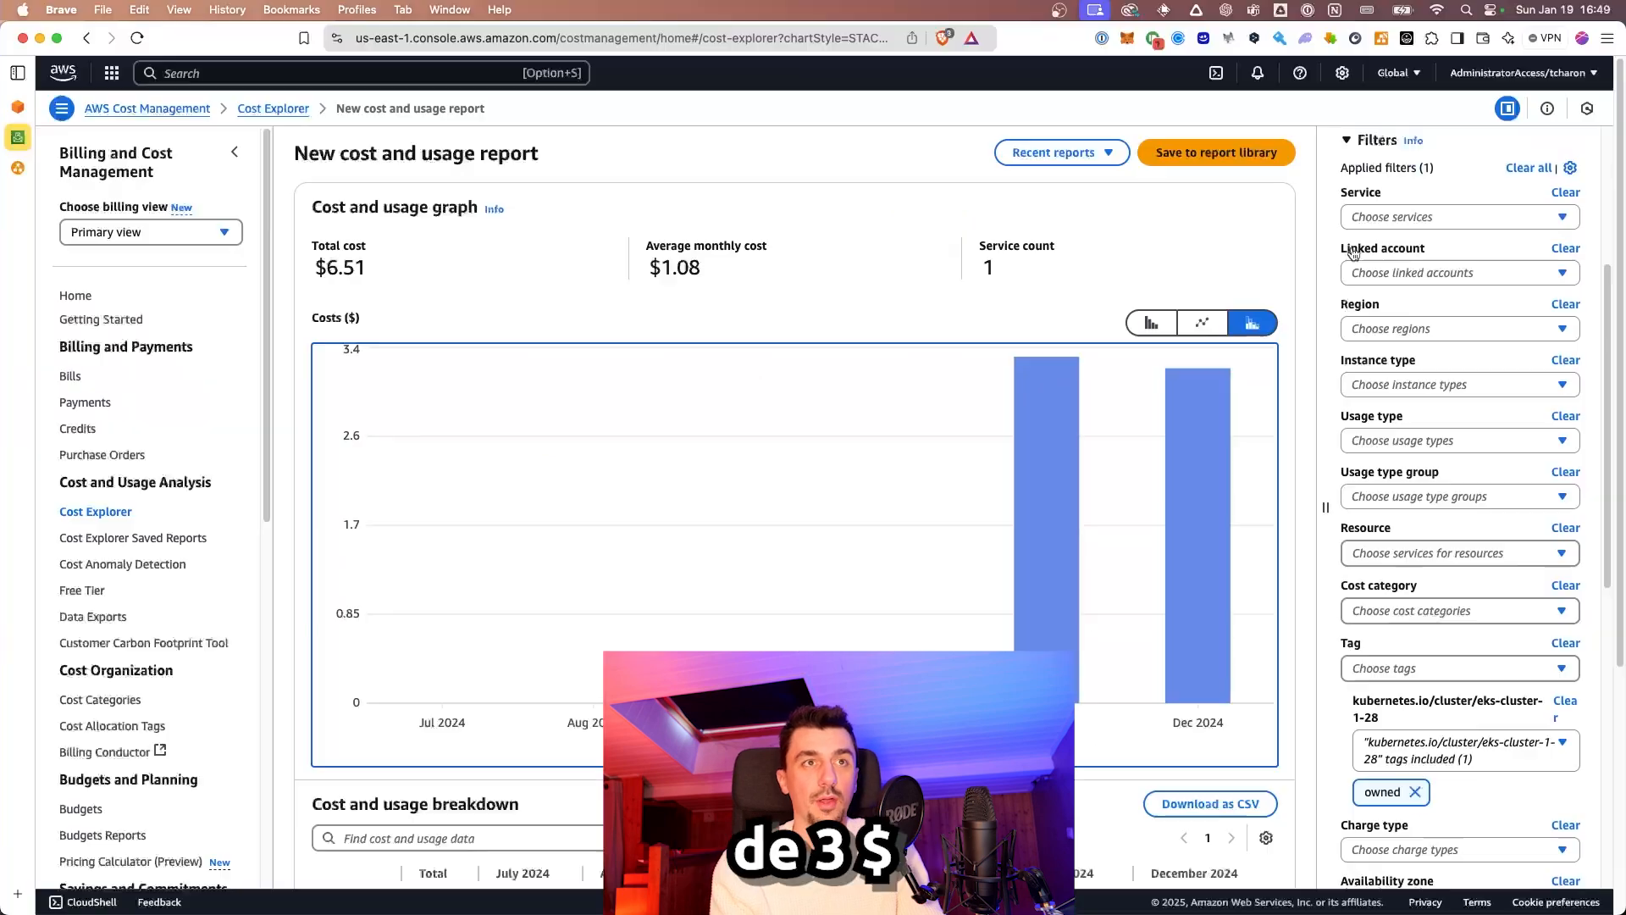
{"action": "scroll", "coordinate": [1140, 264], "scroll_direction": "up", "scroll_amount": 3}
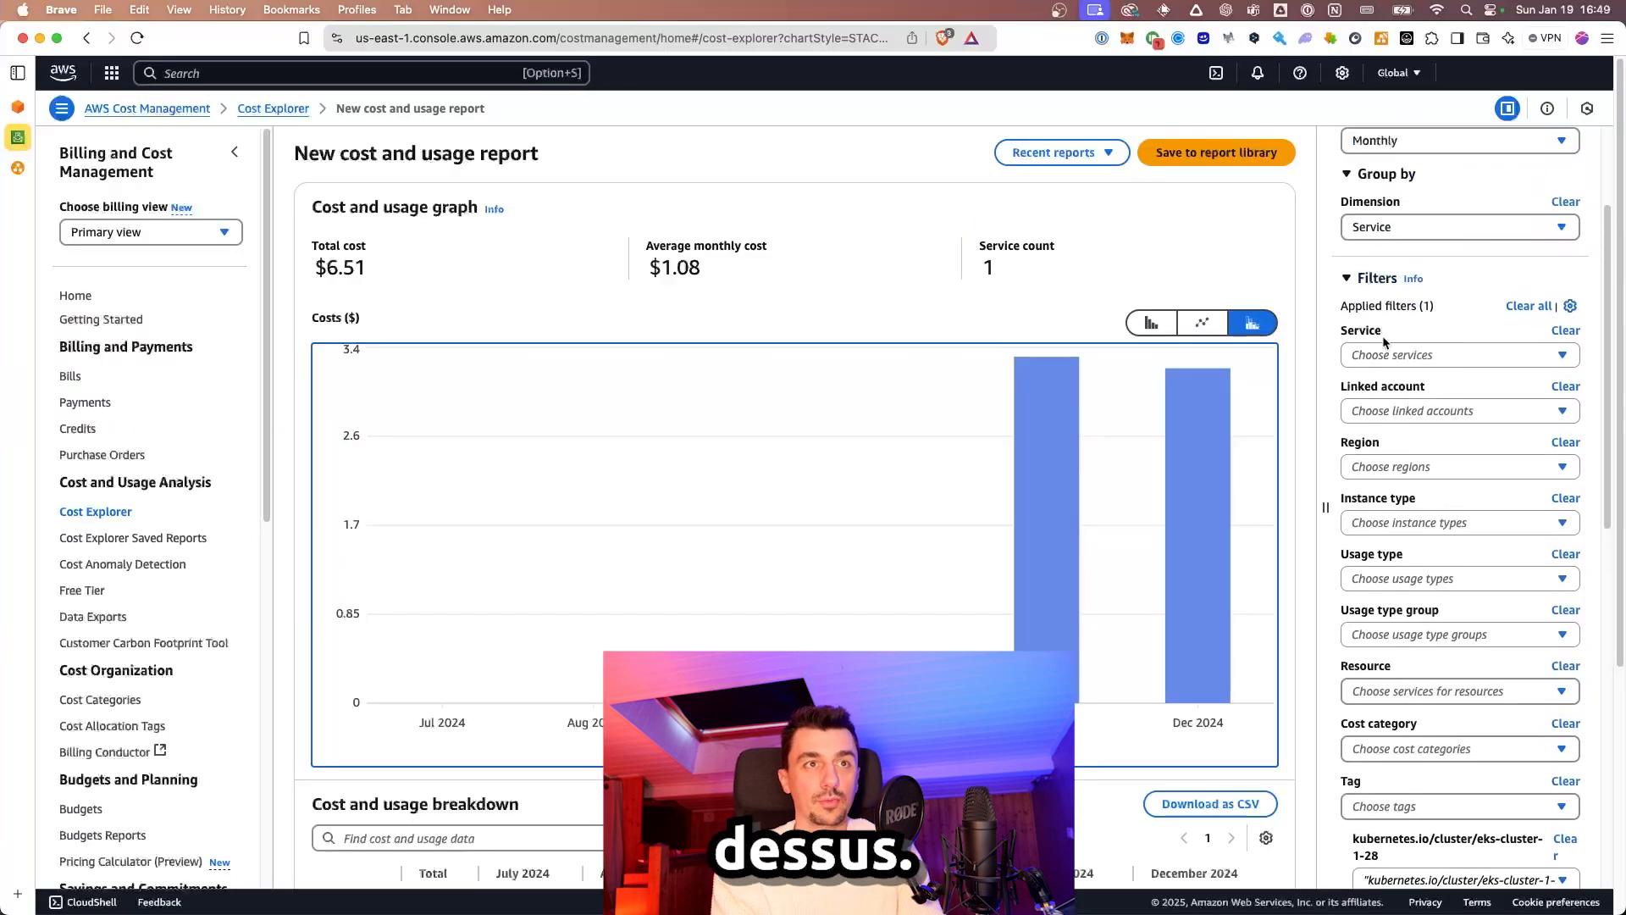
Step: Clear the cluster tag filter from the cost report
{"action": "scroll", "coordinate": [1396, 357], "scroll_direction": "down", "scroll_amount": 3}
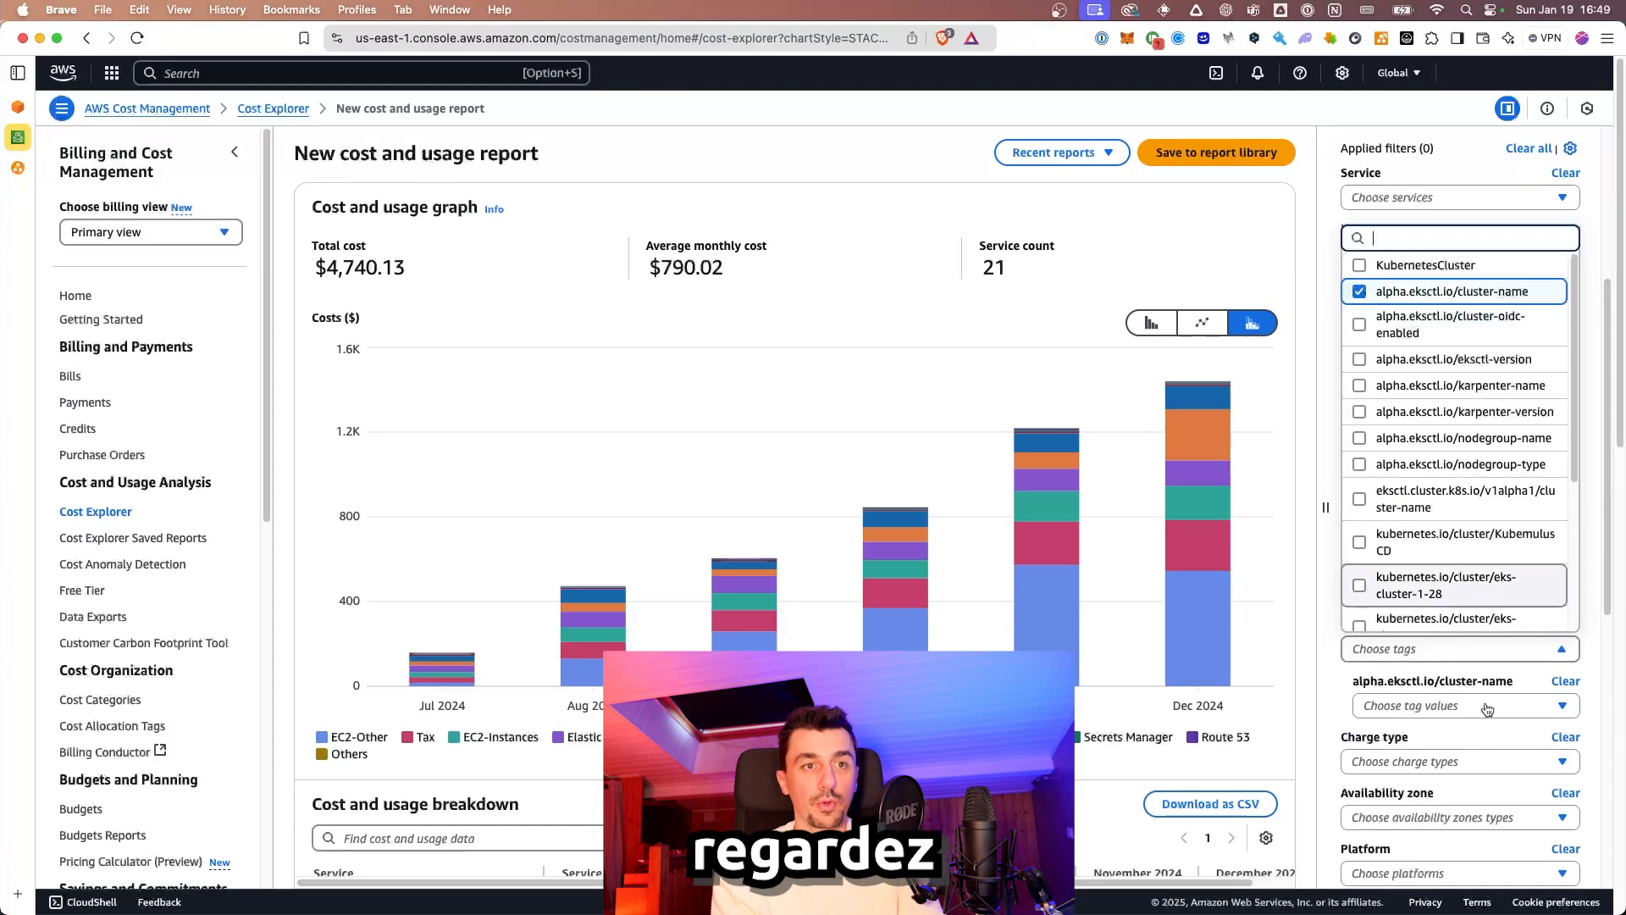
{"action": "left_click", "coordinate": [1479, 673]}
{"action": "left_click", "coordinate": [1478, 649]}
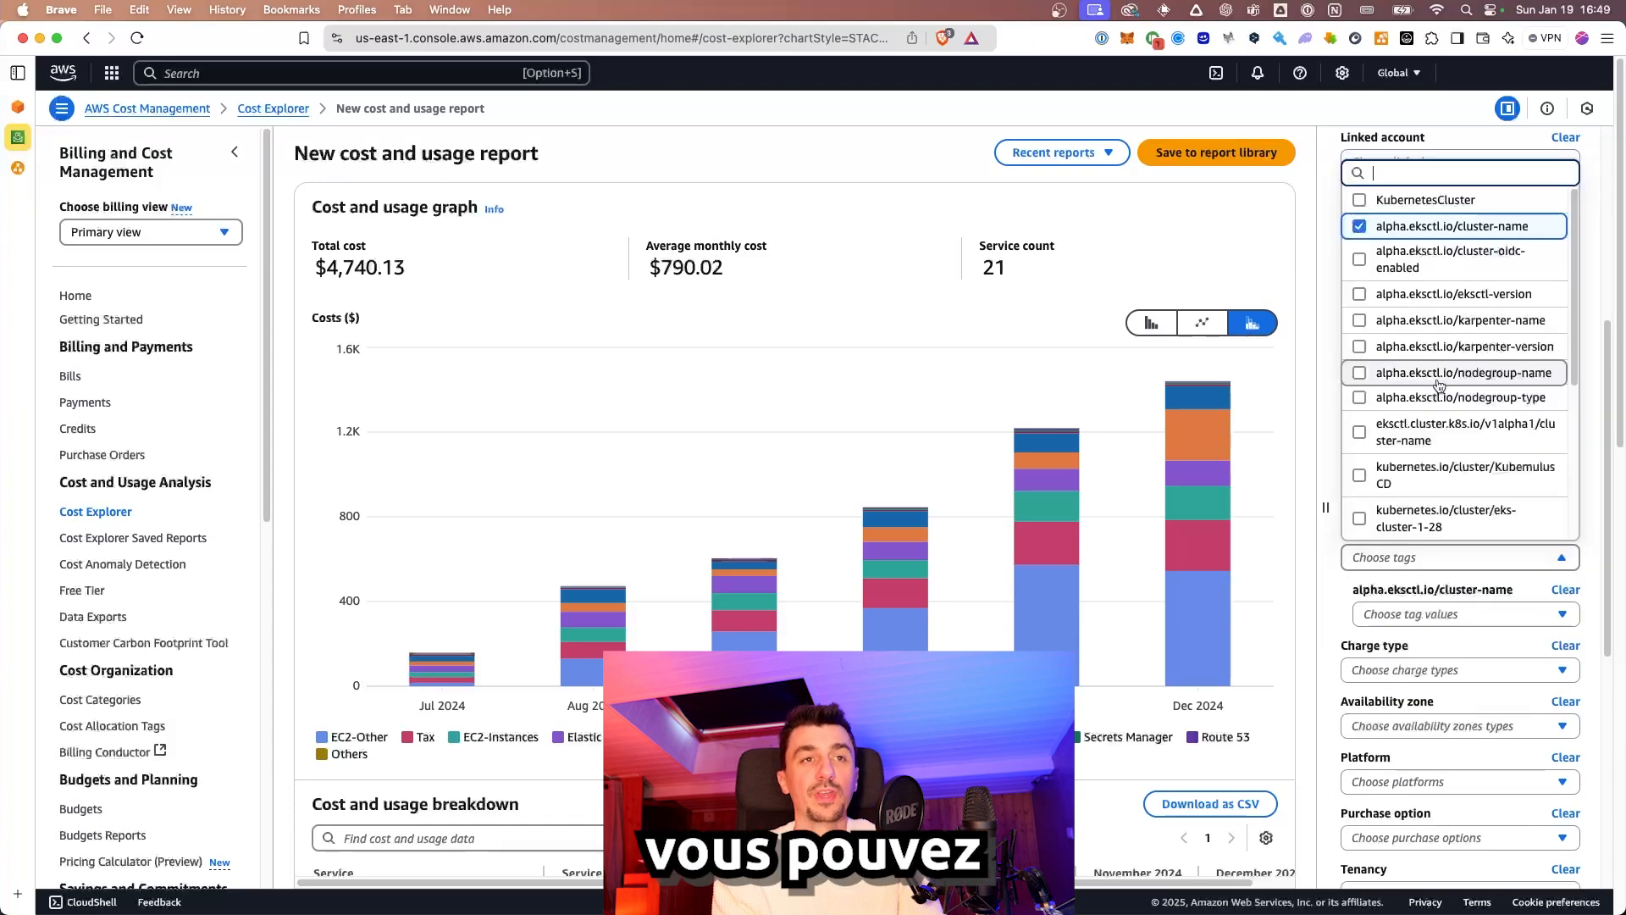
{"action": "left_click", "coordinate": [1347, 602]}
{"action": "scroll", "coordinate": [1355, 478], "scroll_direction": "up", "scroll_amount": 5}
Step: Group costs by the alpha.eksctl.io/cluster-name tag, then reset grouping to None
{"action": "left_click", "coordinate": [1421, 407]}
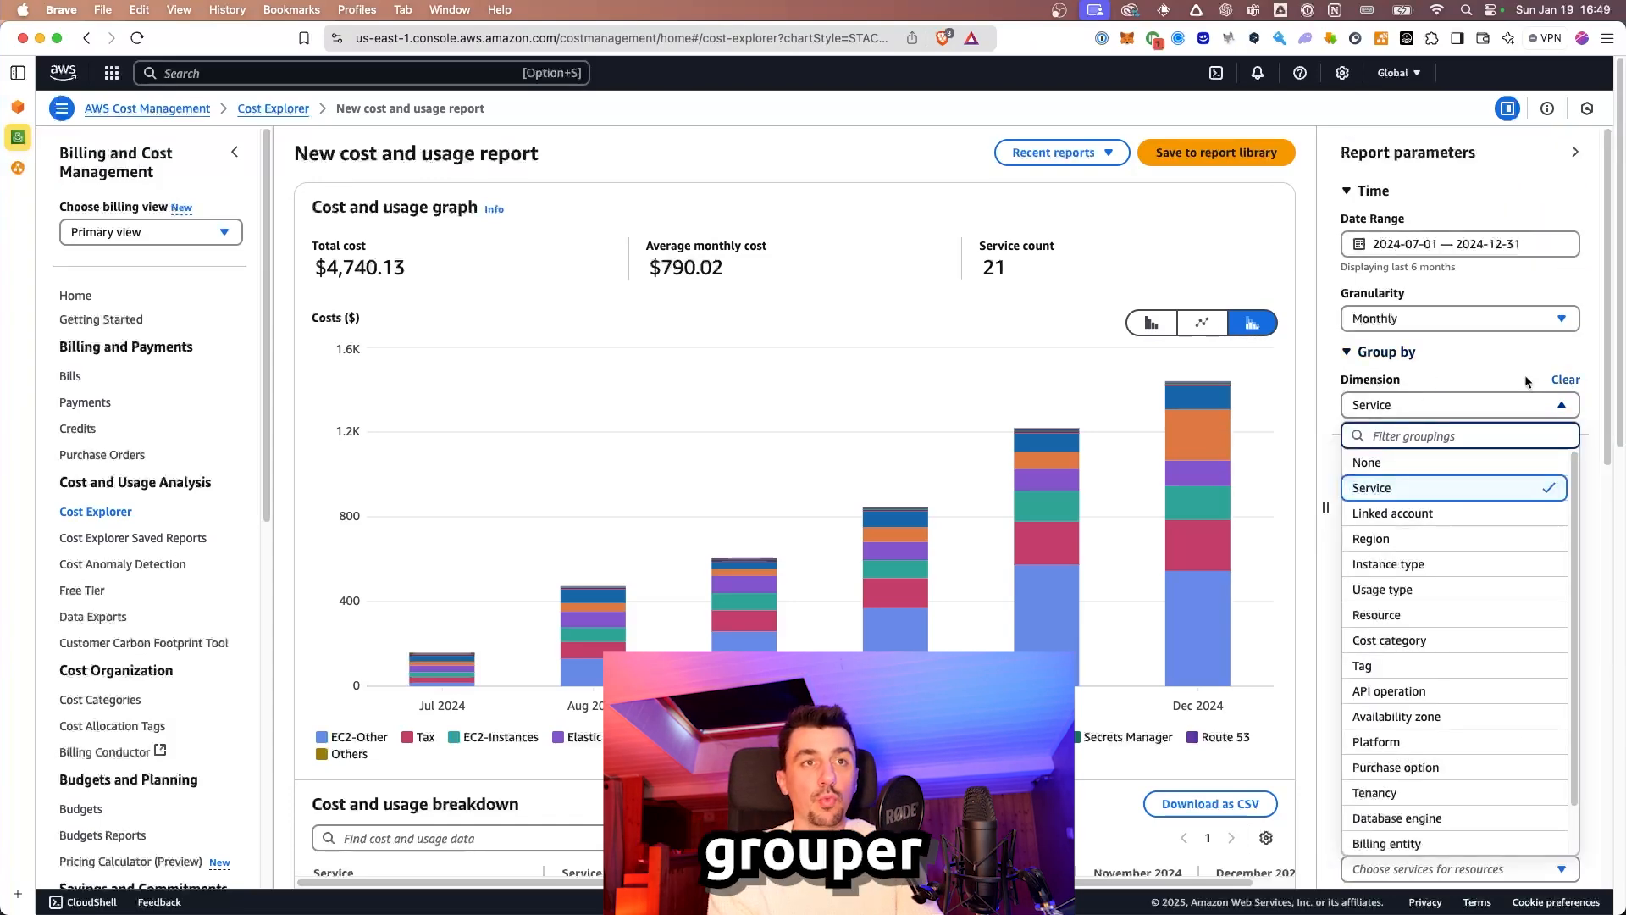
{"action": "left_click", "coordinate": [1385, 660]}
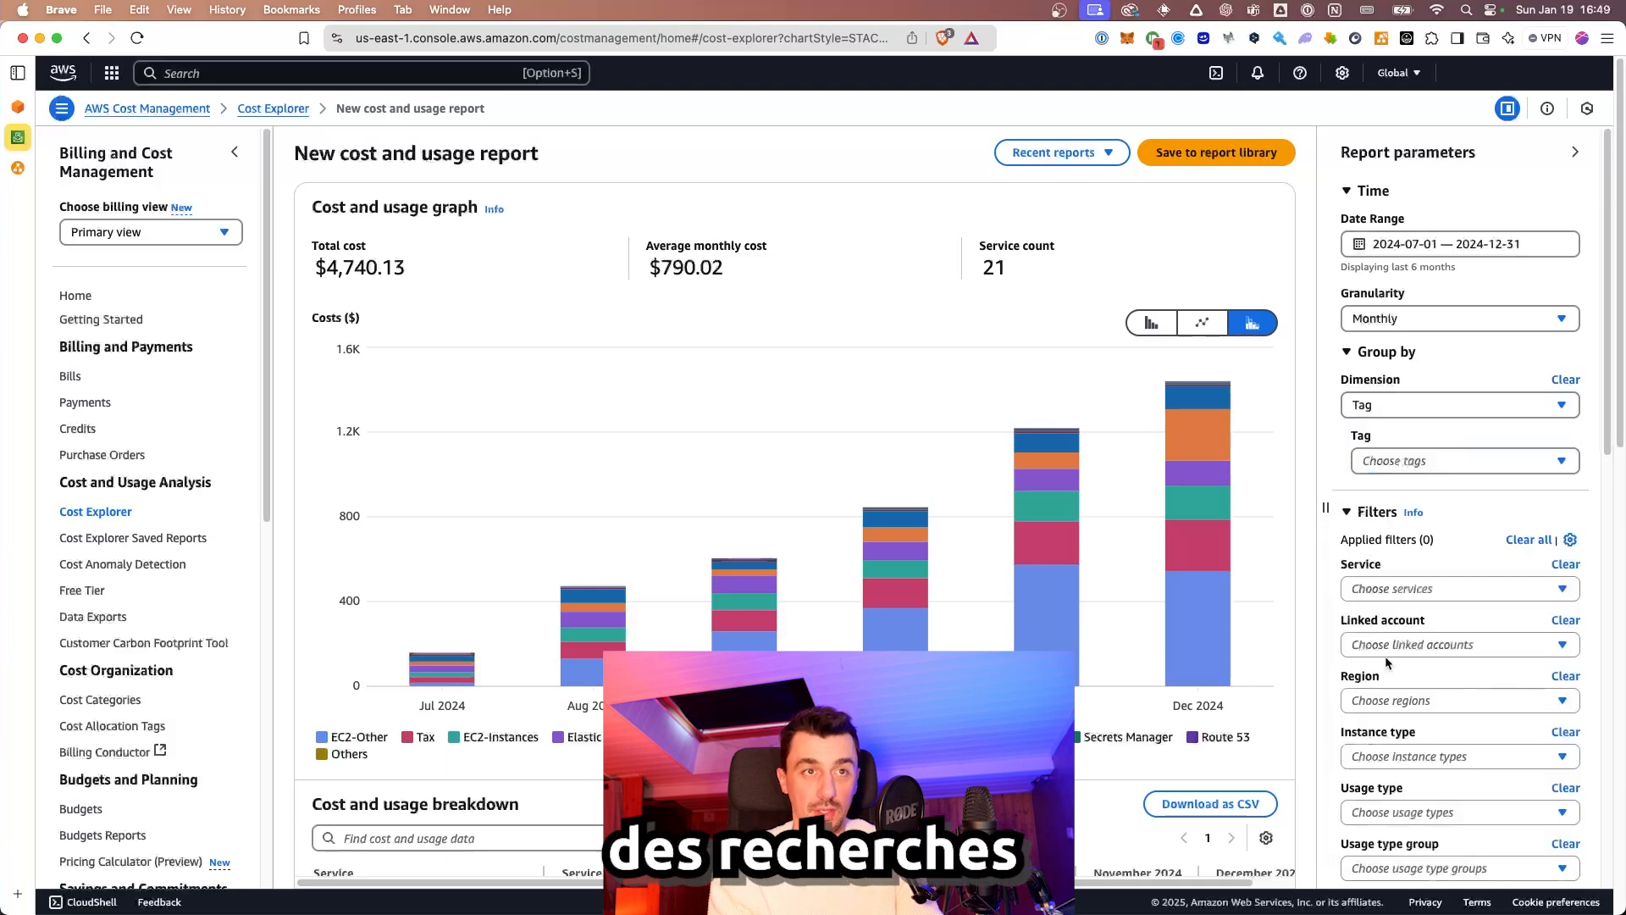
{"action": "left_click", "coordinate": [1415, 461]}
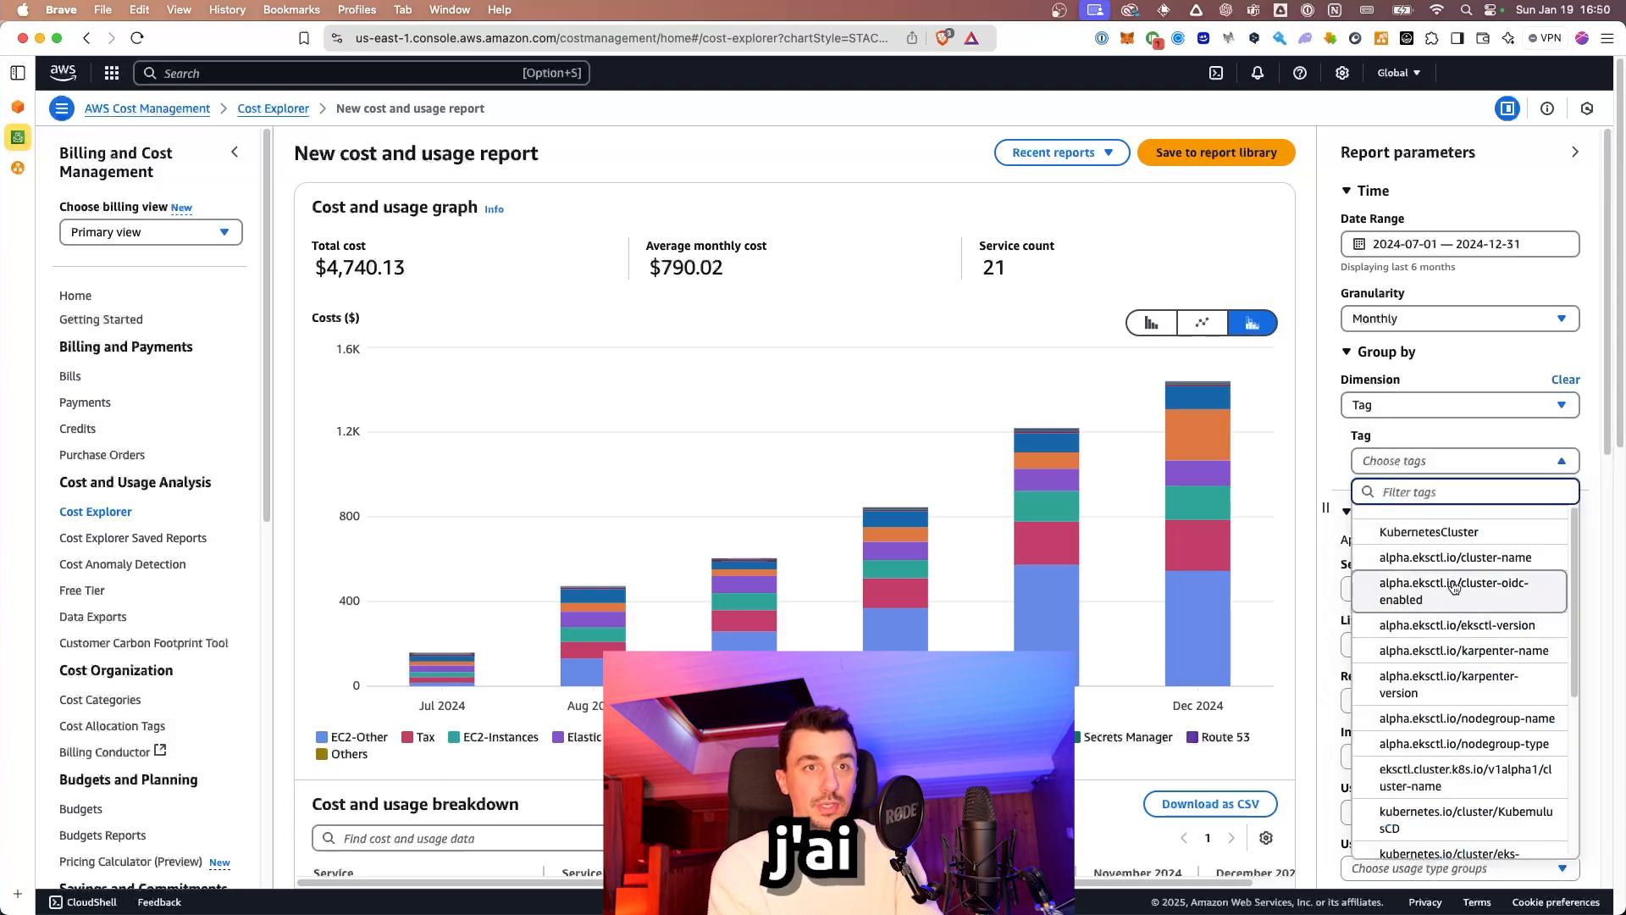
{"action": "left_click", "coordinate": [1468, 559]}
{"action": "left_click", "coordinate": [1457, 589]}
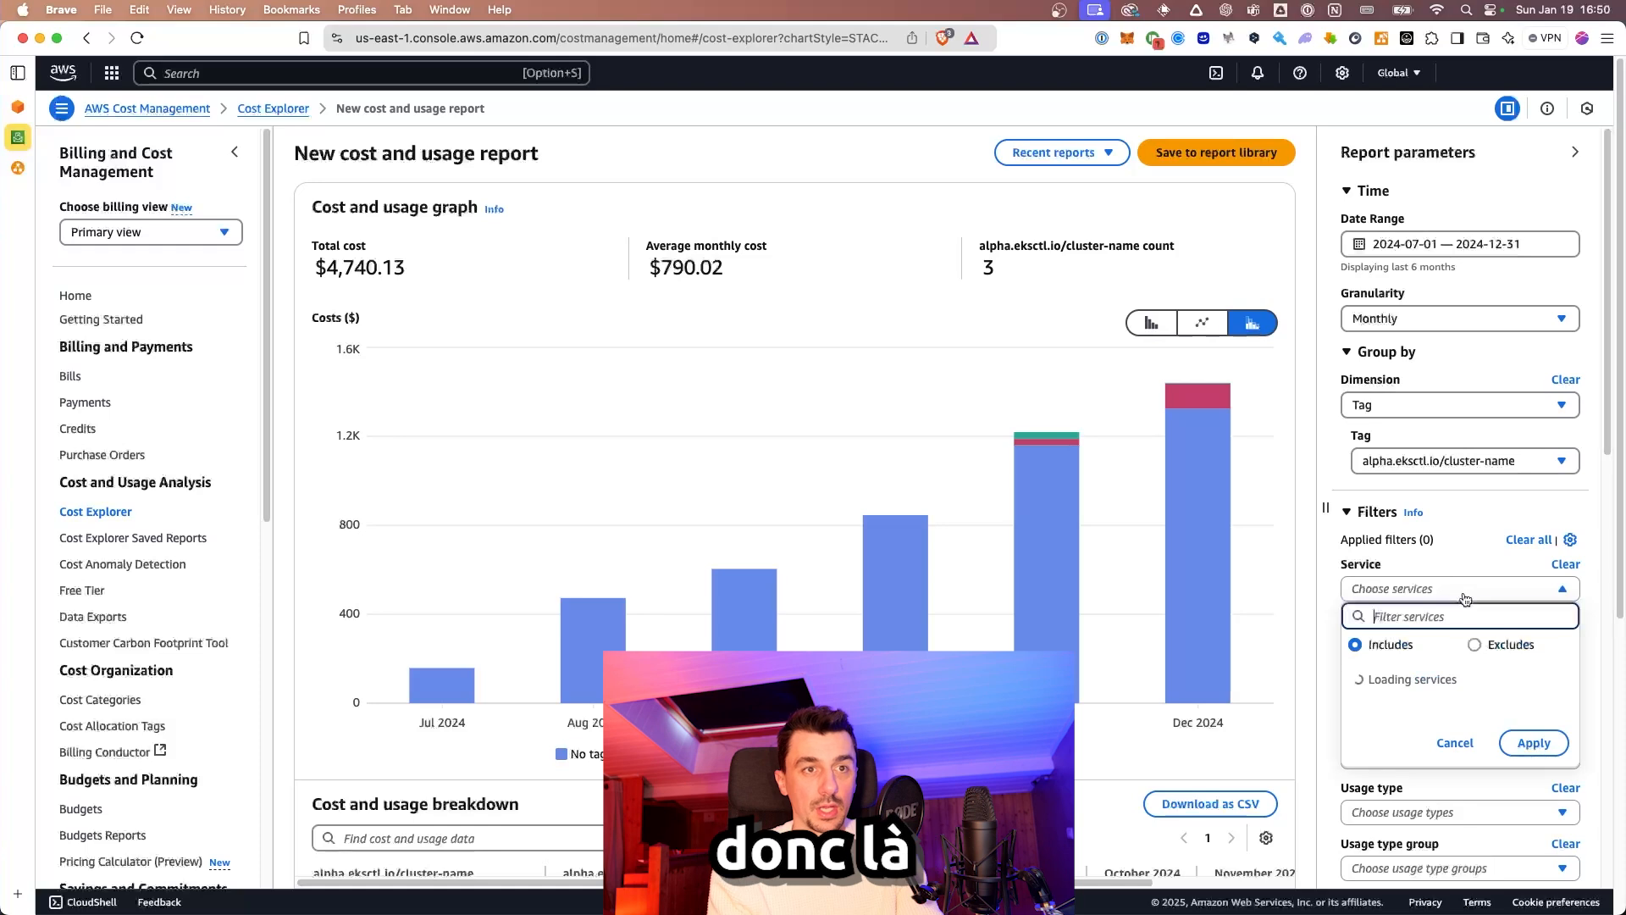
{"action": "mouse_move", "coordinate": [1147, 403]}
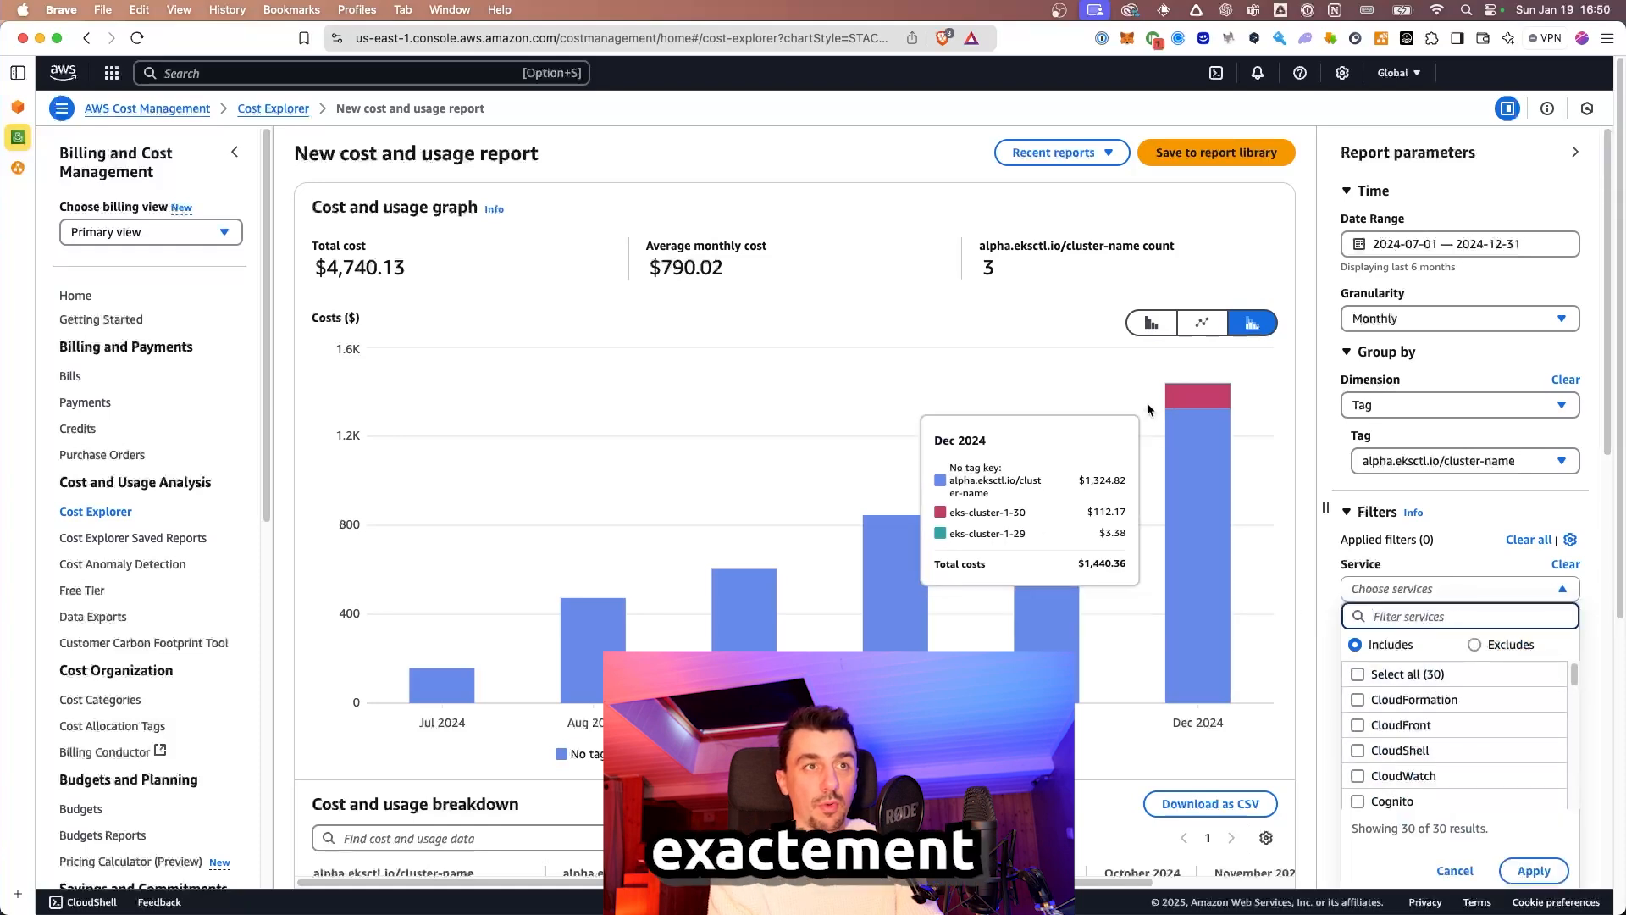
{"action": "left_click", "coordinate": [1566, 379]}
Step: Group costs by the KubernetesCluster tag
{"action": "left_click", "coordinate": [1483, 414]}
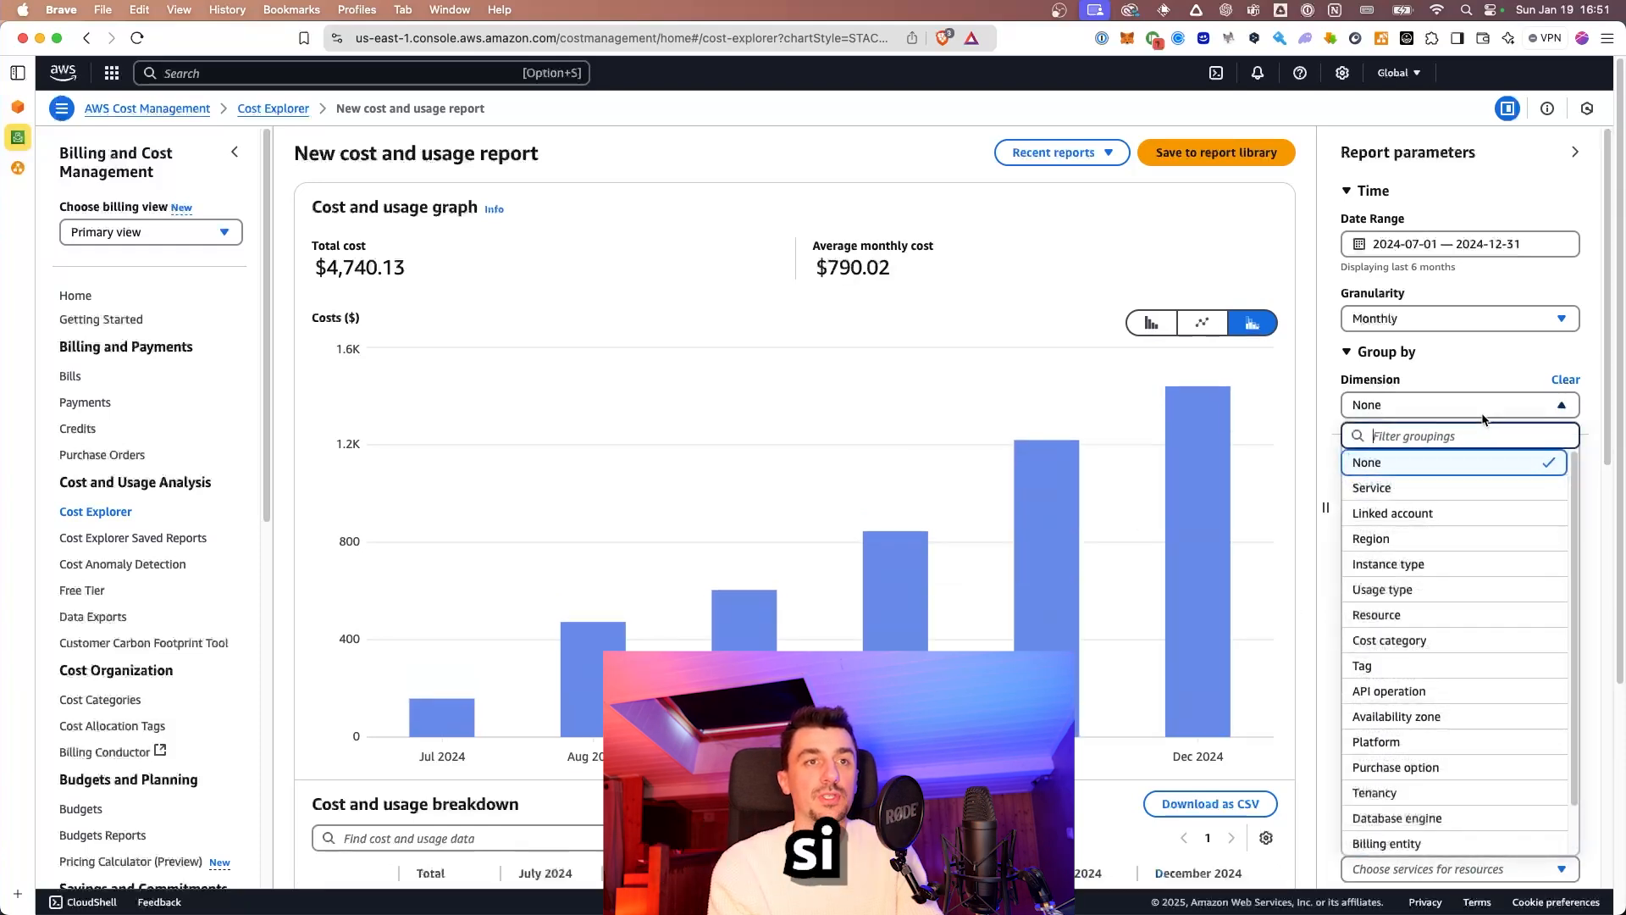
{"action": "left_click", "coordinate": [1406, 667]}
{"action": "left_click", "coordinate": [1497, 460]}
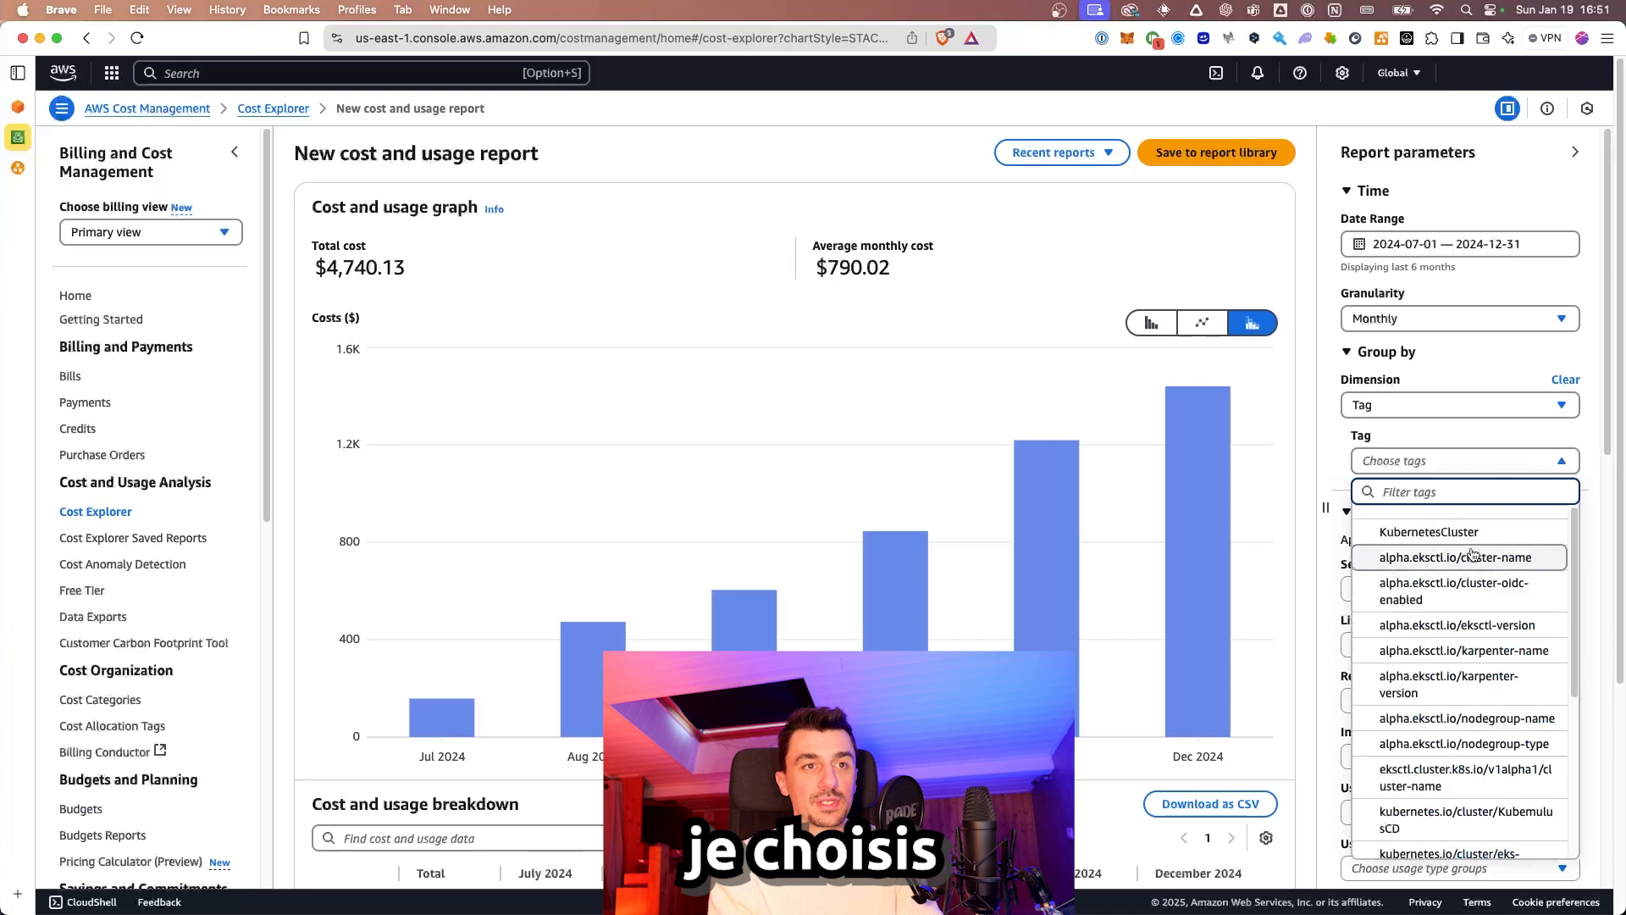
{"action": "scroll", "coordinate": [1478, 720], "scroll_direction": "down", "scroll_amount": 5}
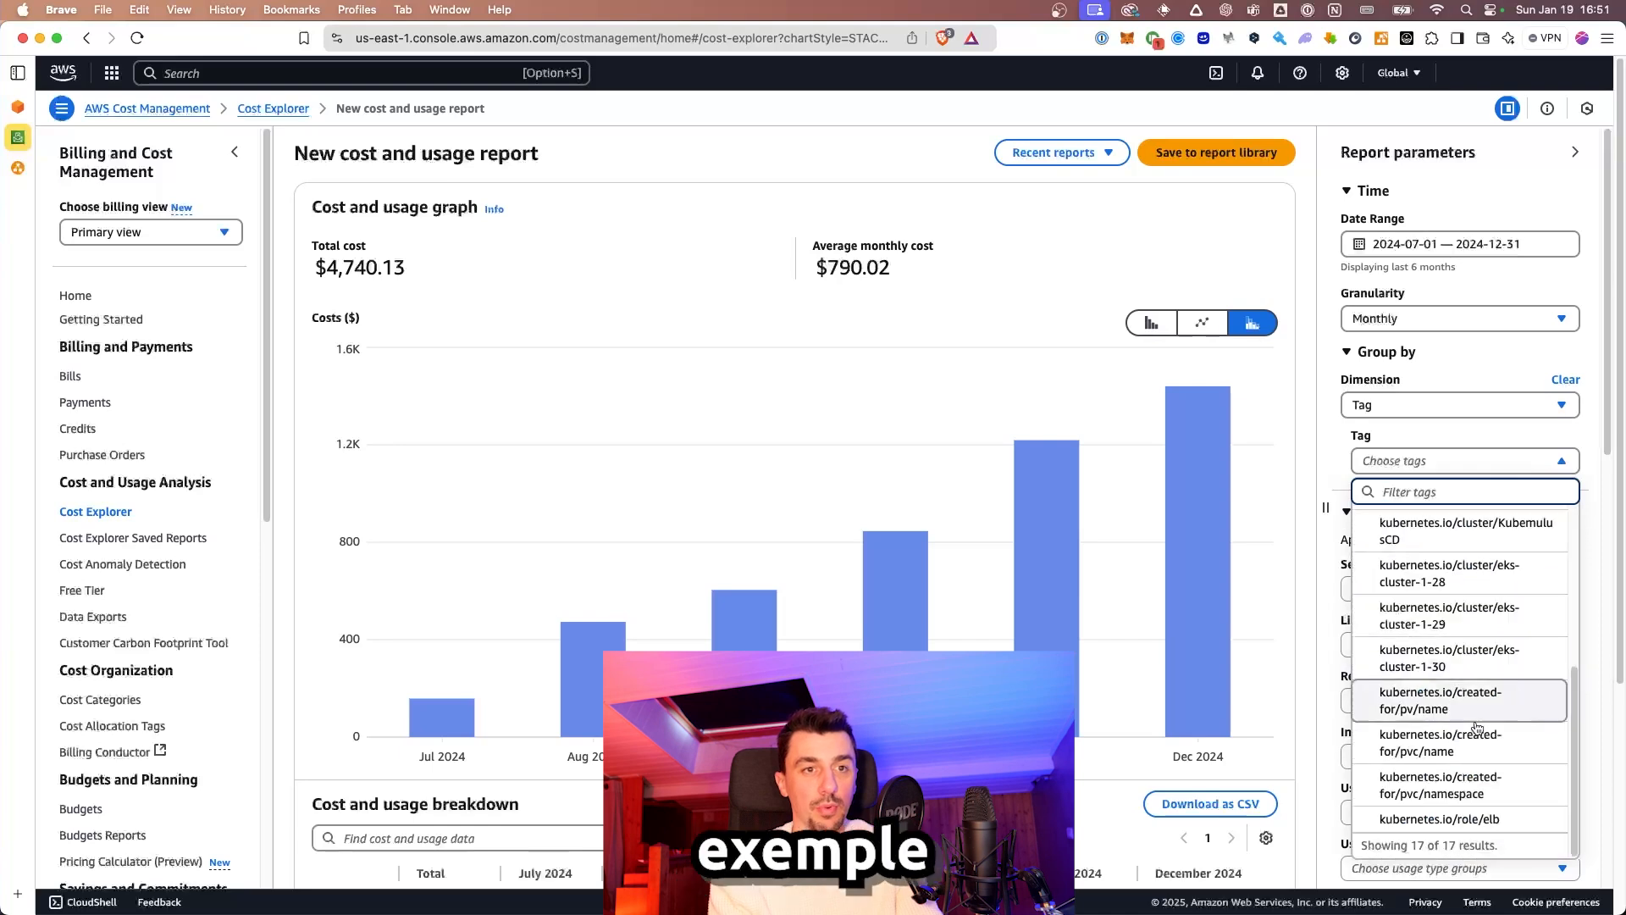
{"action": "left_click", "coordinate": [1490, 788]}
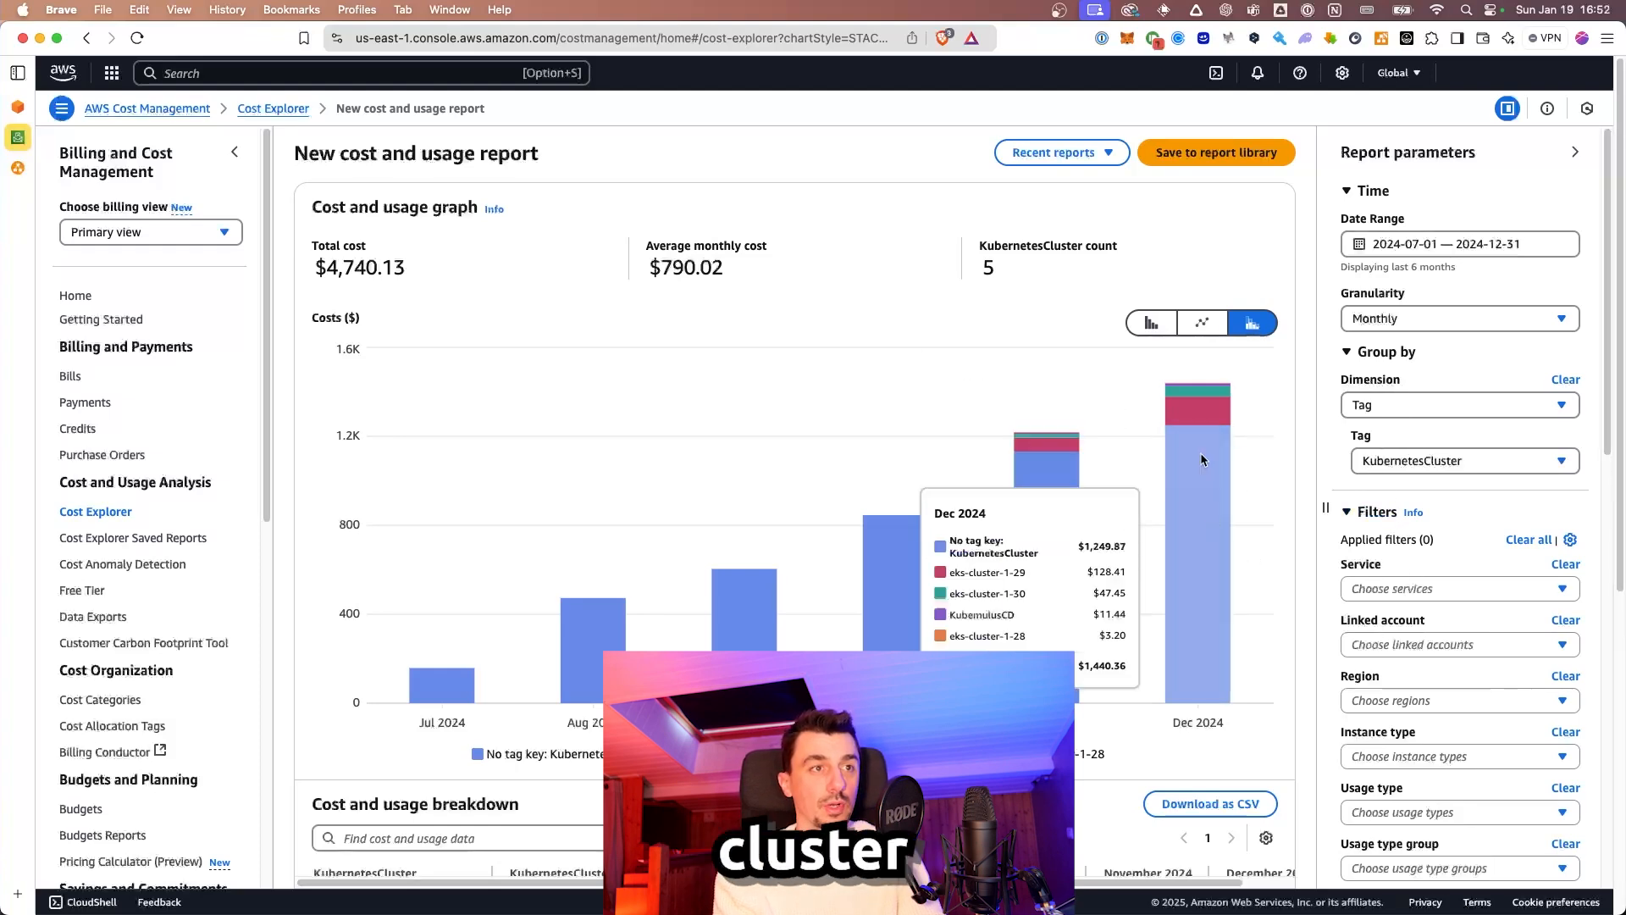
Step: Filter the service to EC2-Instances, giving a $563.51 total
{"action": "left_click", "coordinate": [1407, 589]}
{"action": "scroll", "coordinate": [1420, 714], "scroll_direction": "down", "scroll_amount": 5}
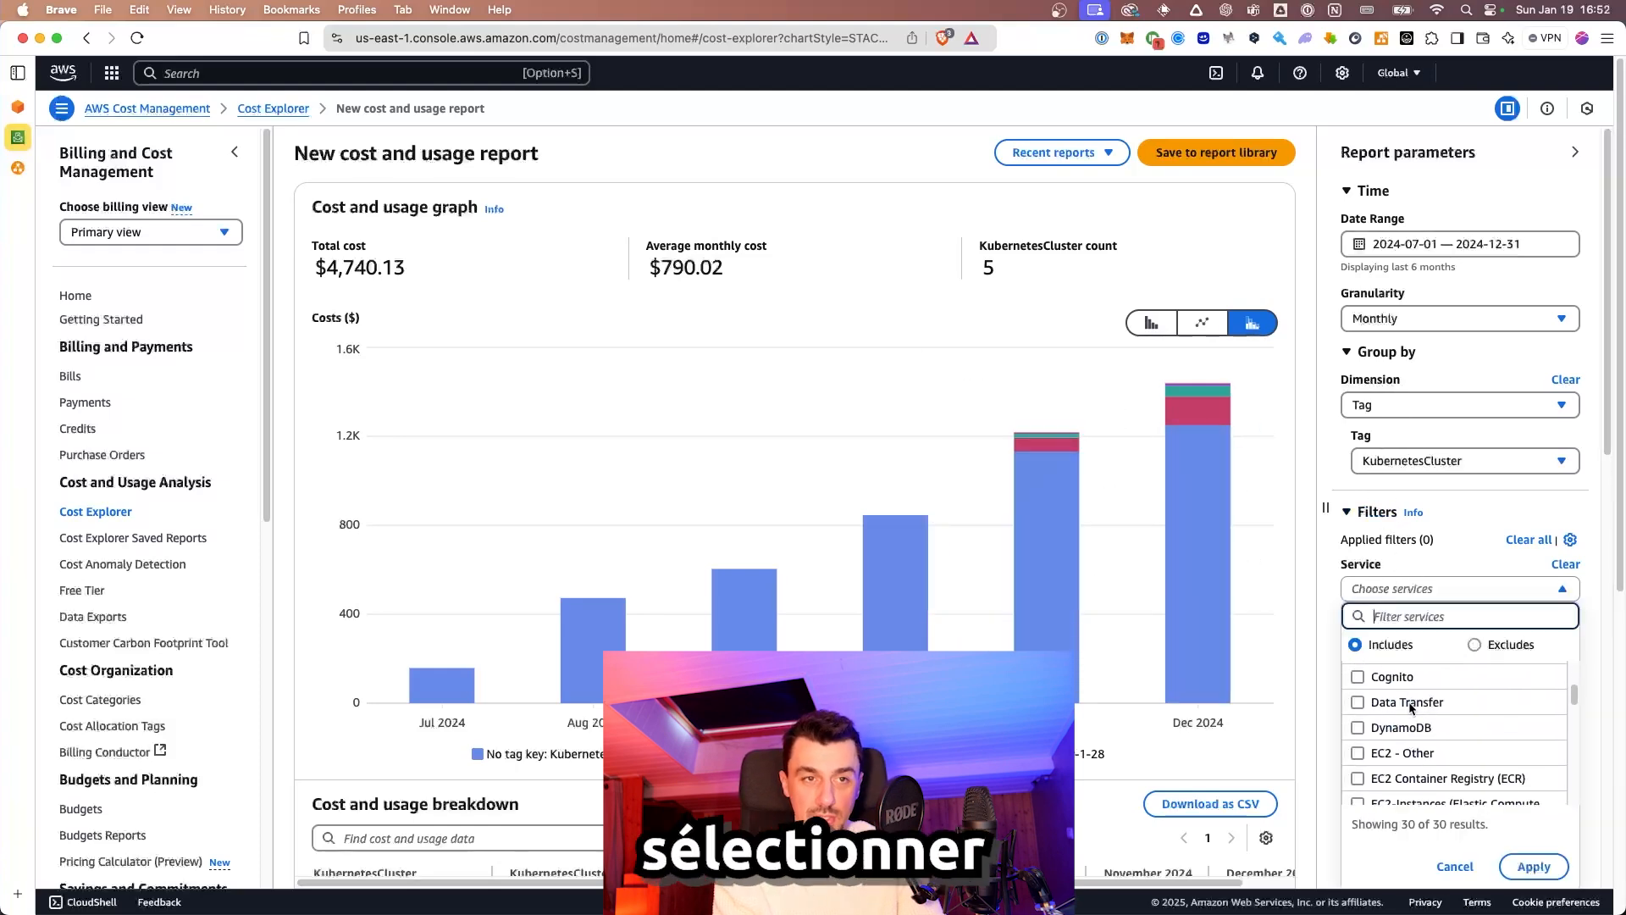
{"action": "scroll", "coordinate": [1352, 682], "scroll_direction": "up", "scroll_amount": 1}
{"action": "left_click", "coordinate": [1358, 730]}
{"action": "left_click", "coordinate": [1533, 866]}
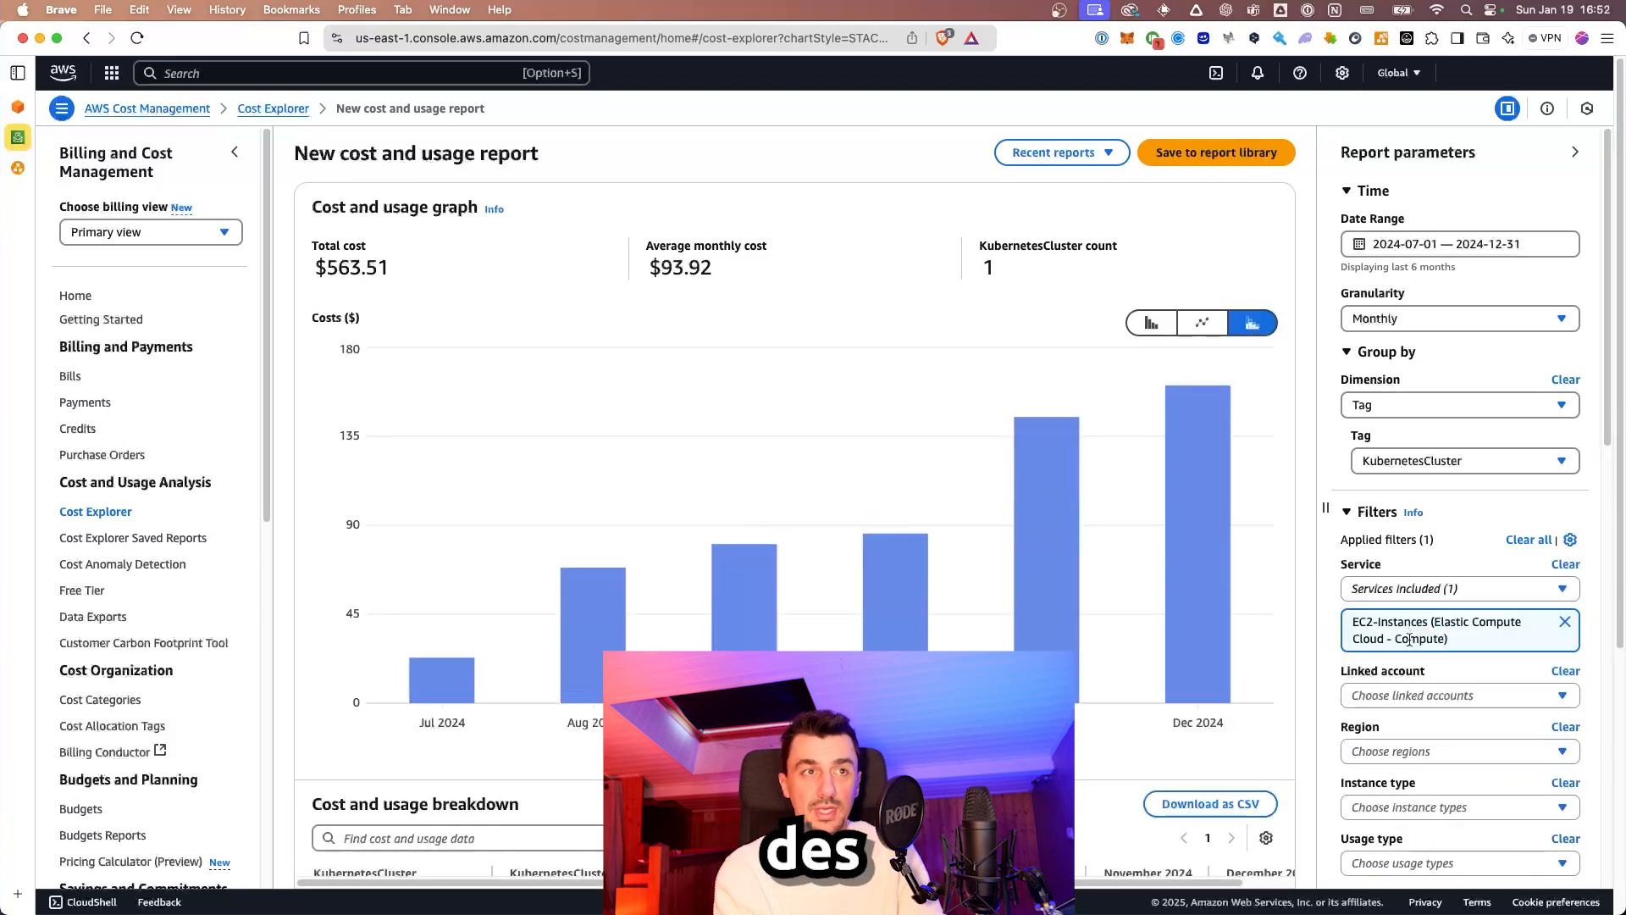
{"action": "scroll", "coordinate": [1402, 635], "scroll_direction": "down", "scroll_amount": 3}
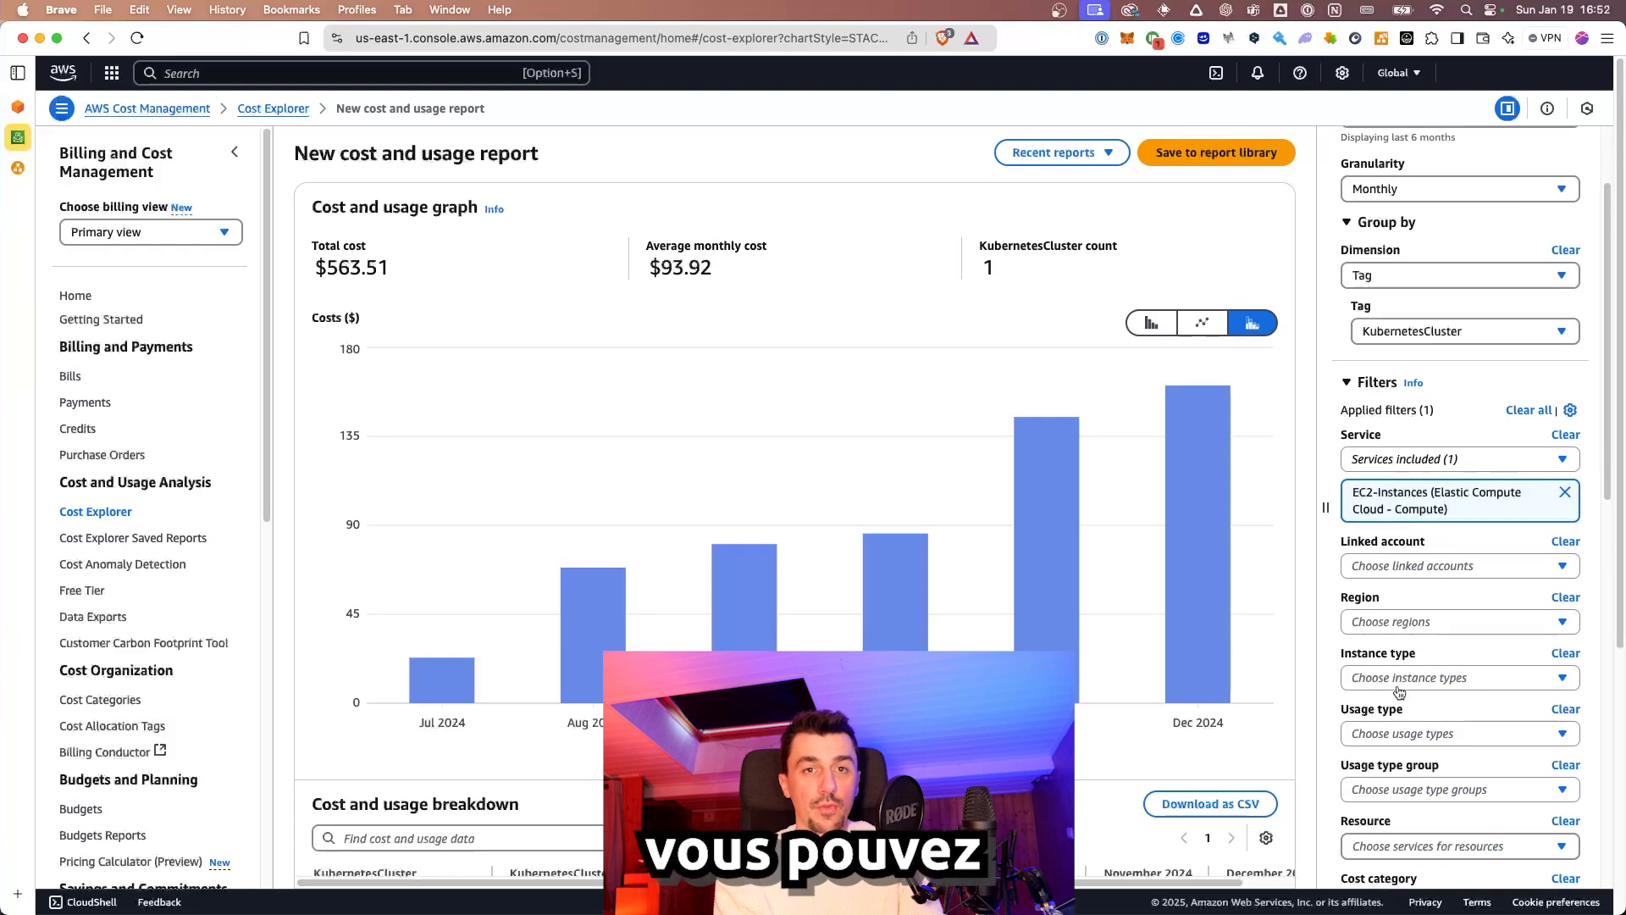